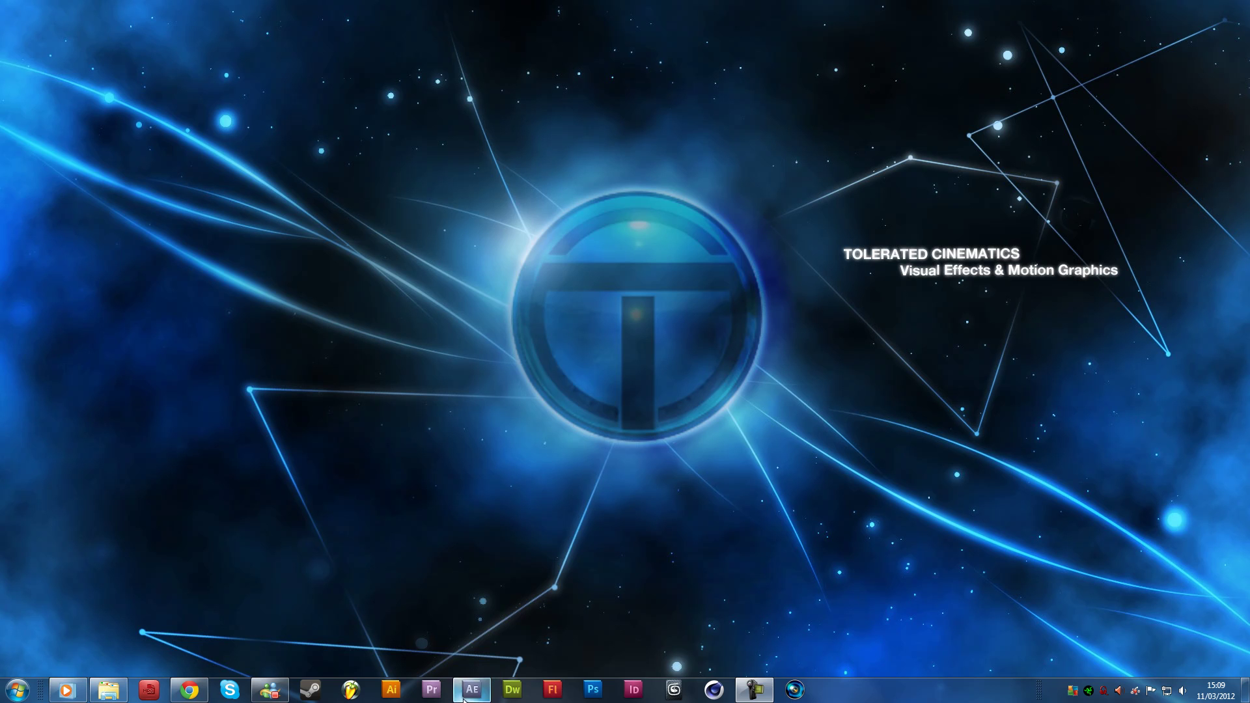
Switch to After Effects and create a new composition from the MVI_3334.MOV footage
left_click(472, 689)
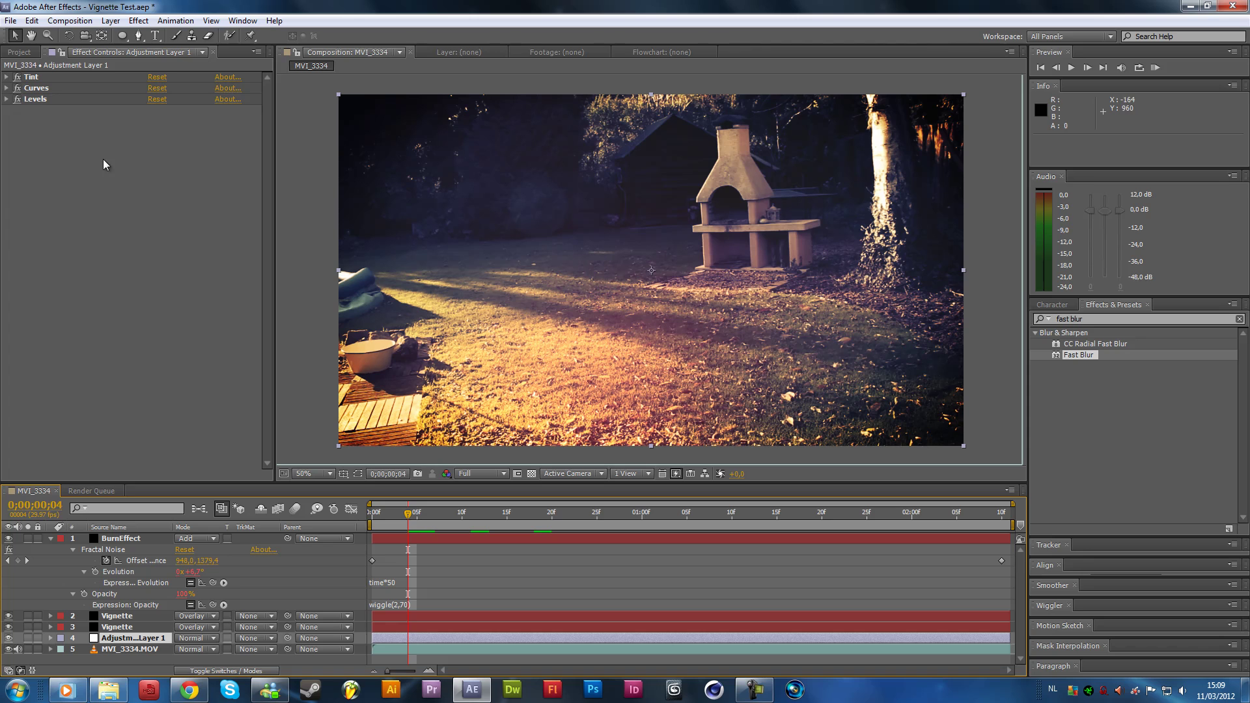
left_click(20, 52)
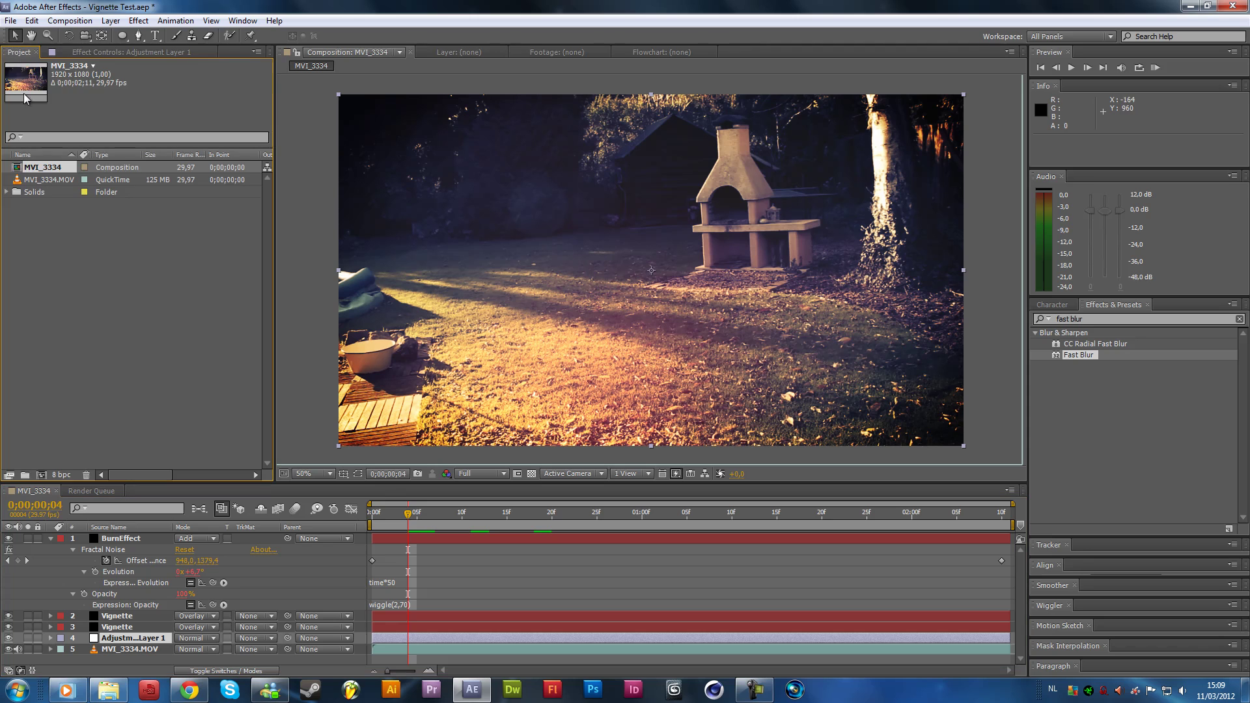
left_click(41, 180)
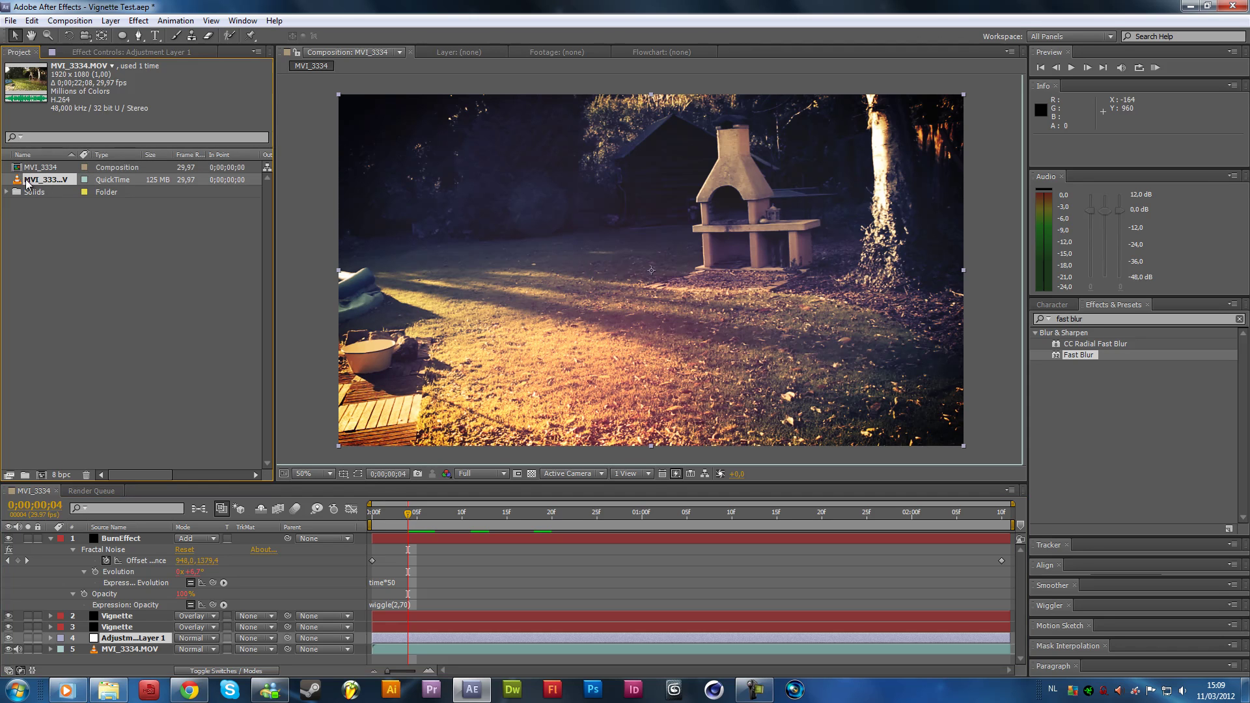
left_click_drag(26, 184, 41, 475)
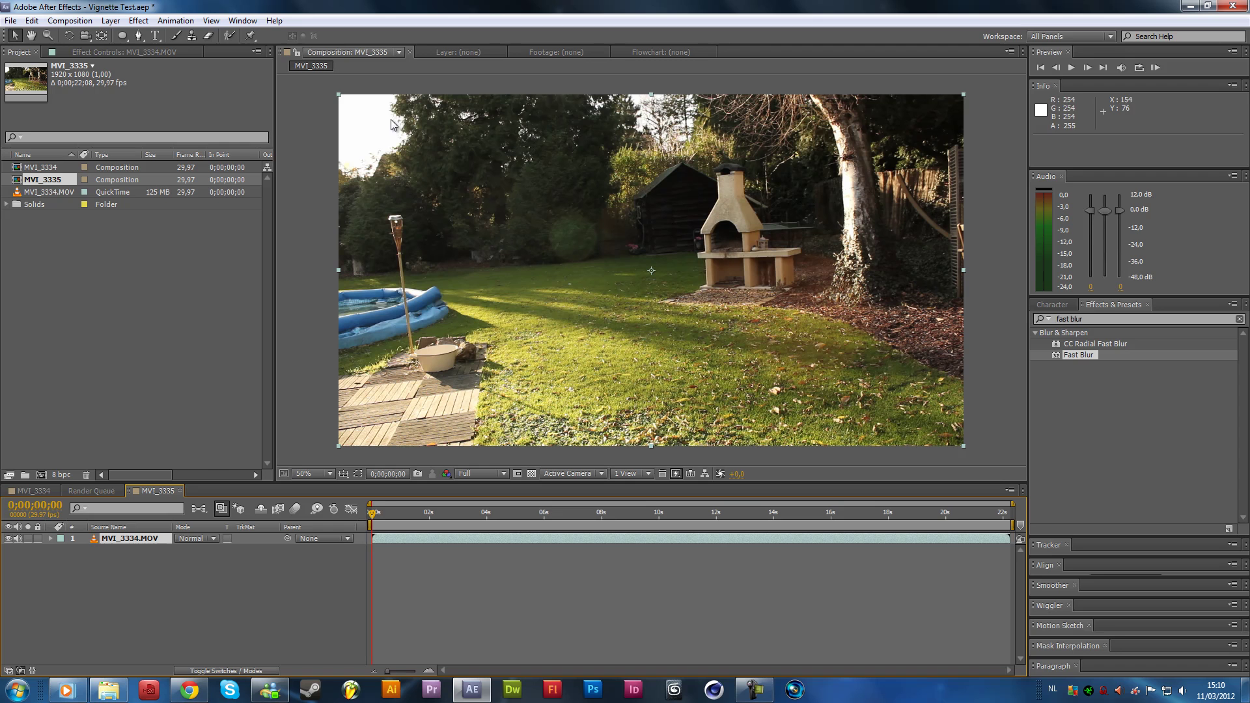
Scale the MVI_3334.MOV layer to about 139% and reposition it to about 700, 720 to reframe the barbecue
key("s")
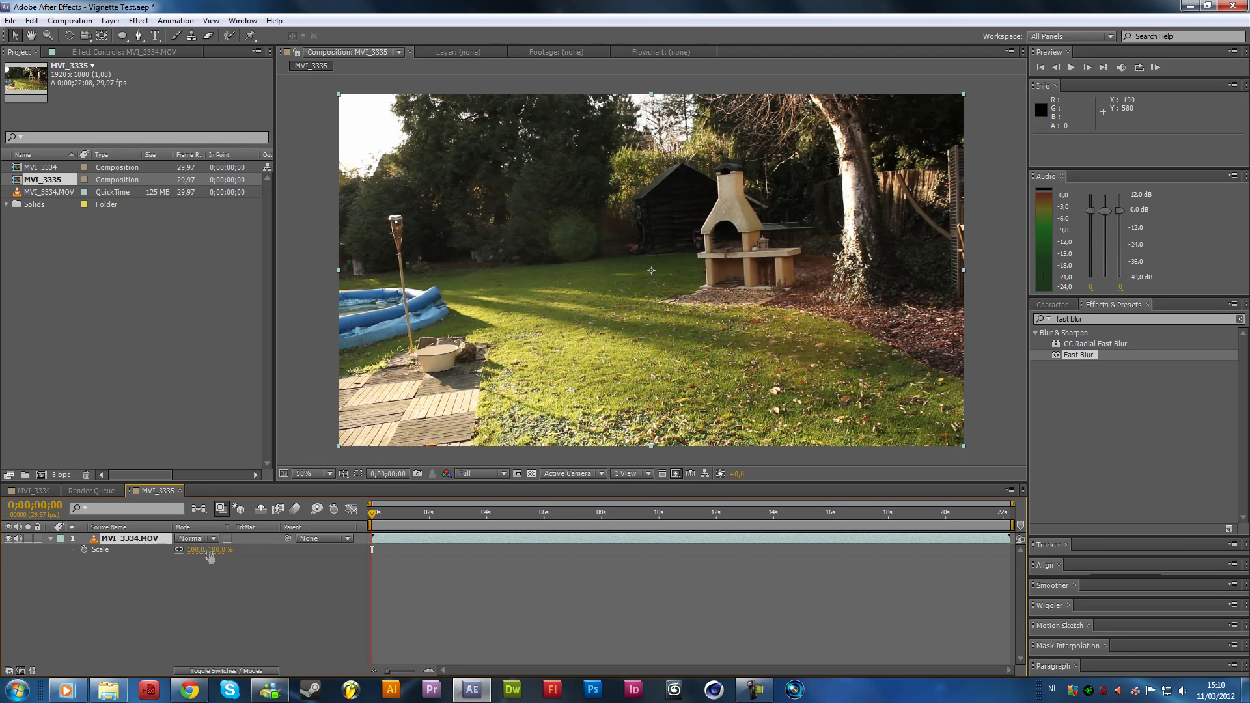
left_click_drag(213, 556, 238, 555)
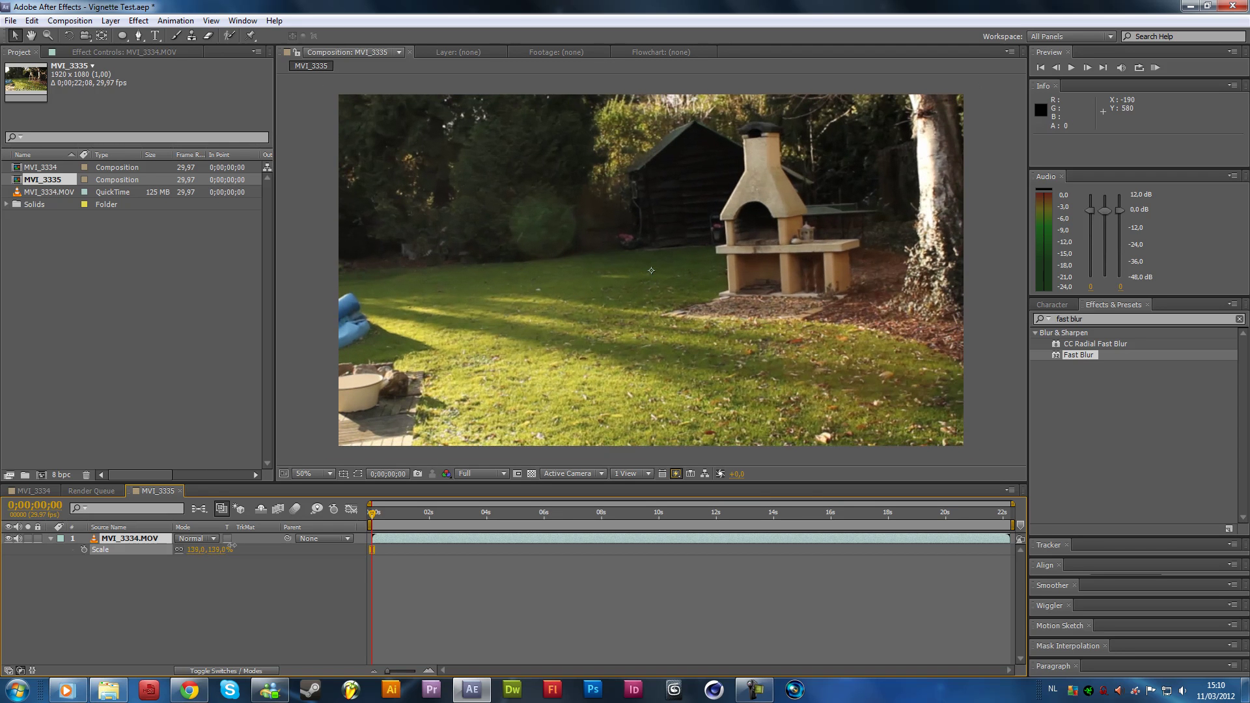
left_click_drag(741, 387, 676, 385)
left_click_drag(774, 300, 755, 362)
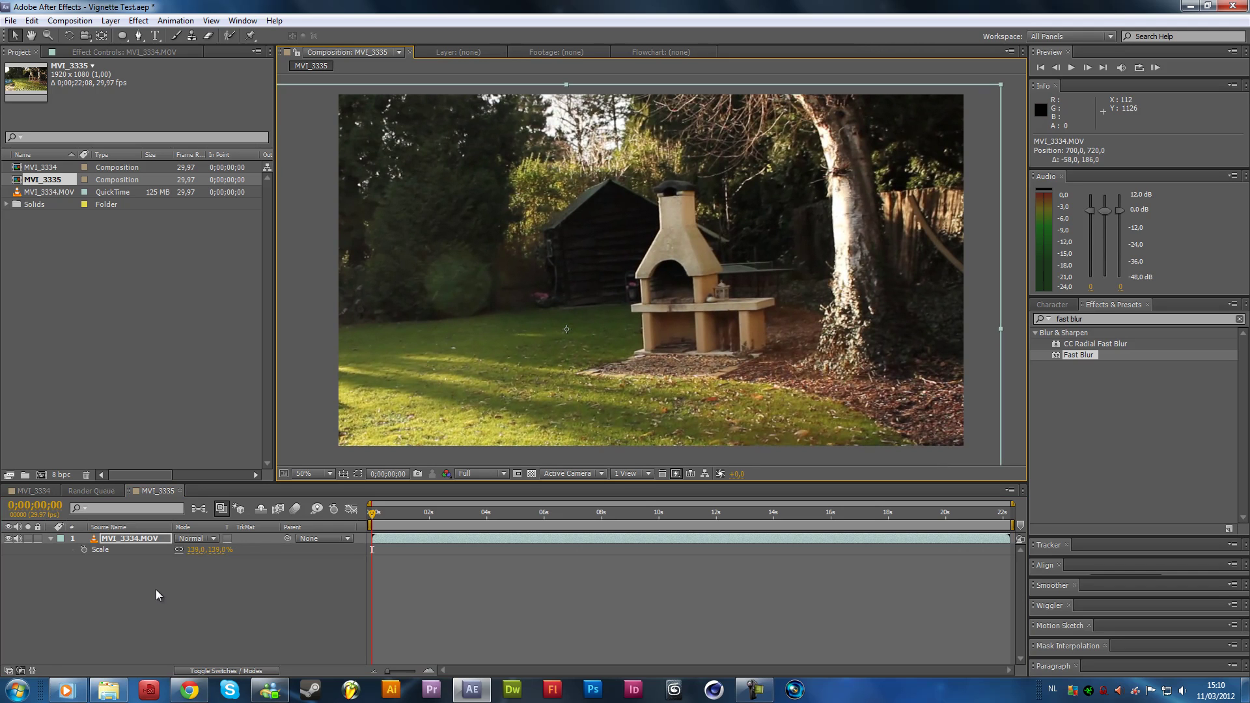
left_click(51, 538)
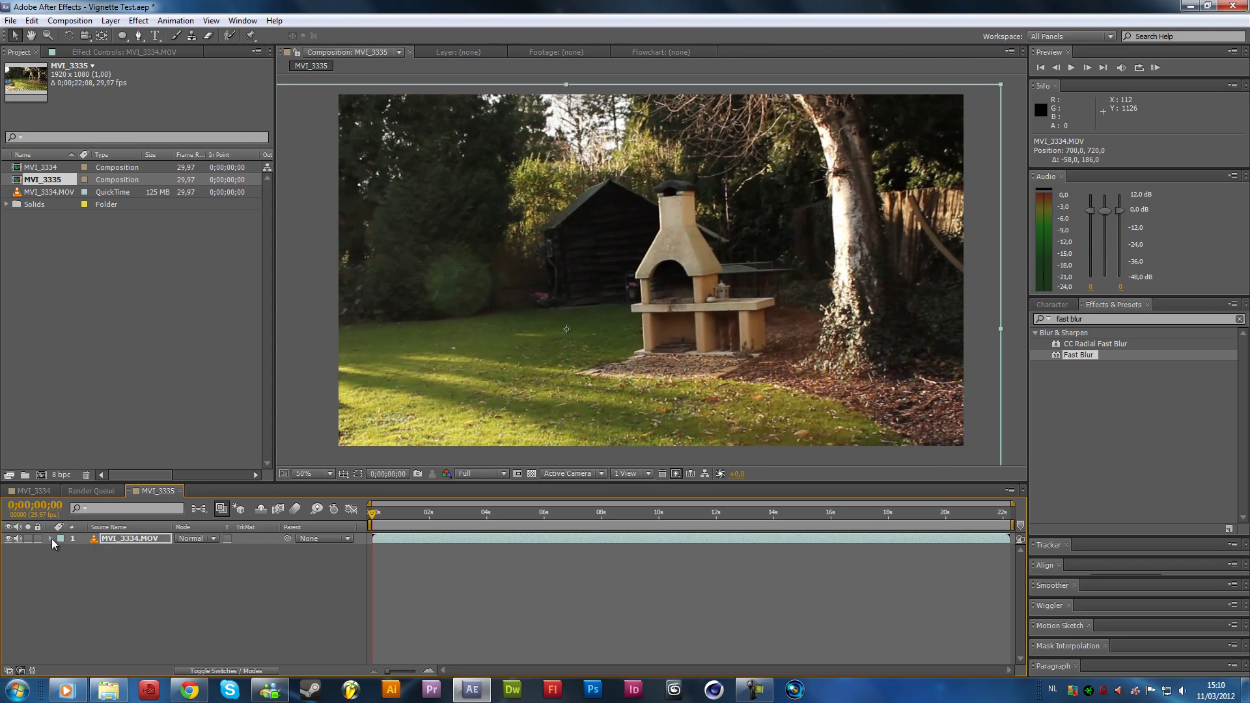
Add an adjustment layer above the footage and rename it Color Grading
right_click(114, 599)
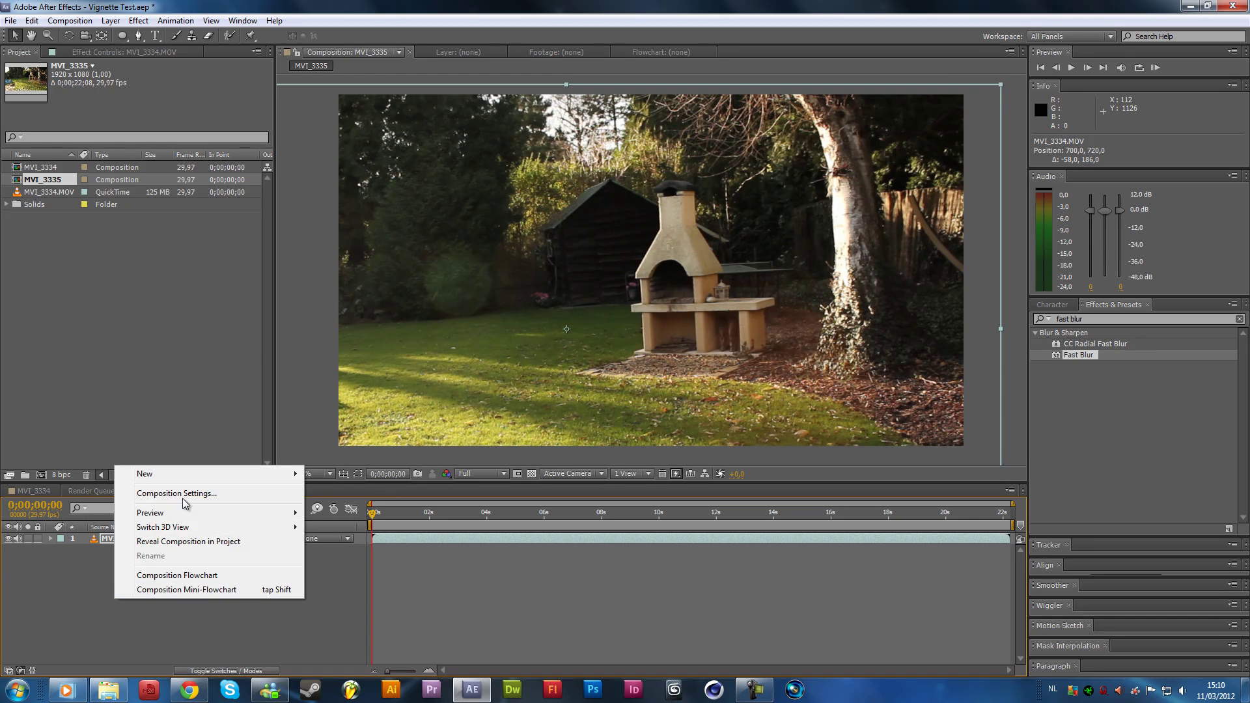
mouse_move(151, 482)
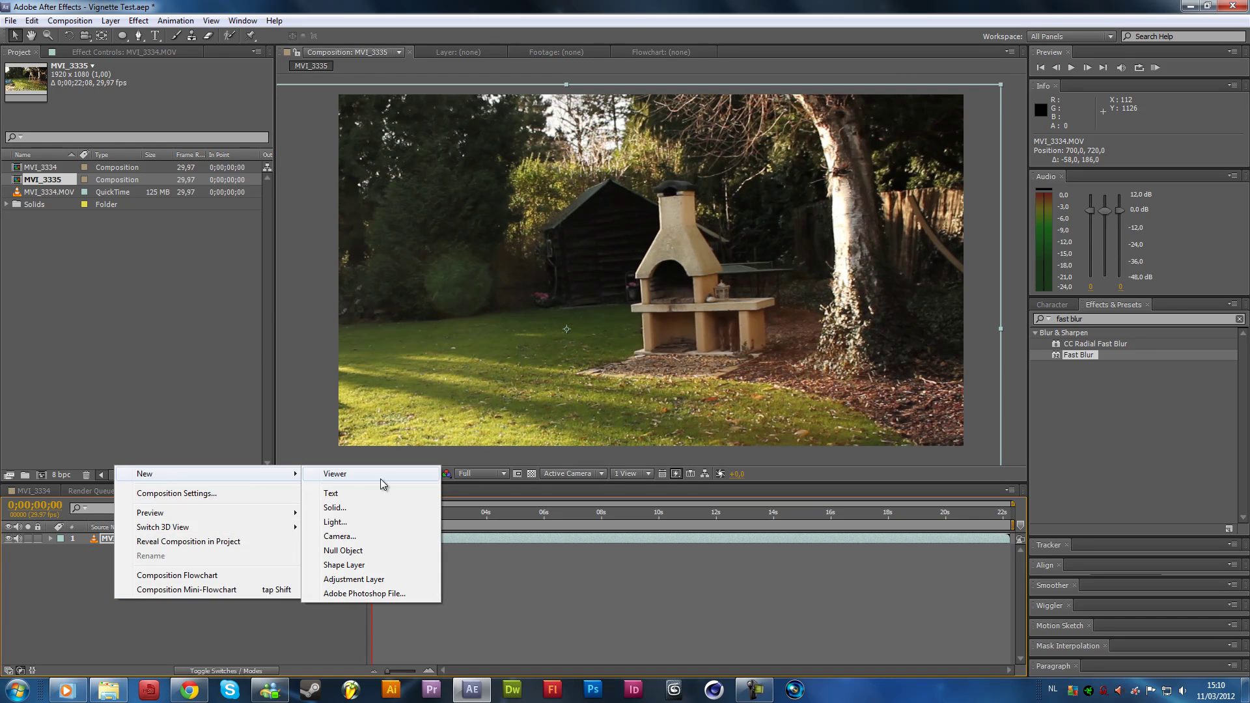
left_click(339, 580)
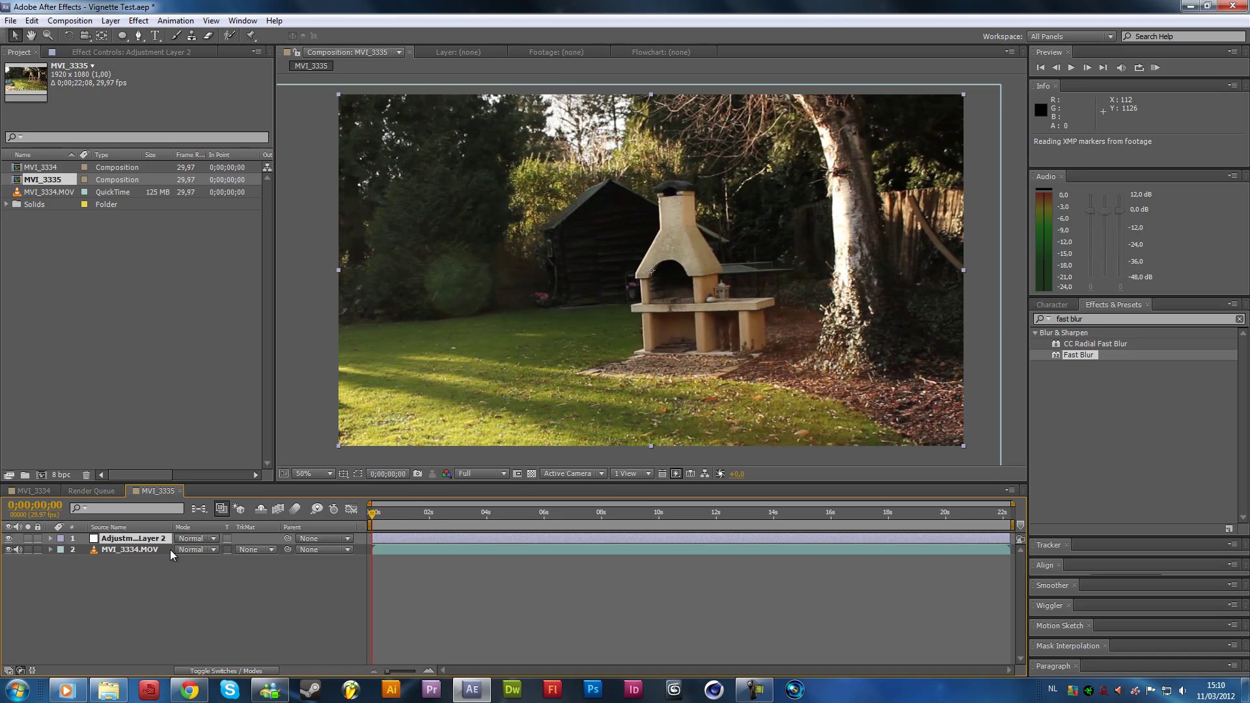
key("Return")
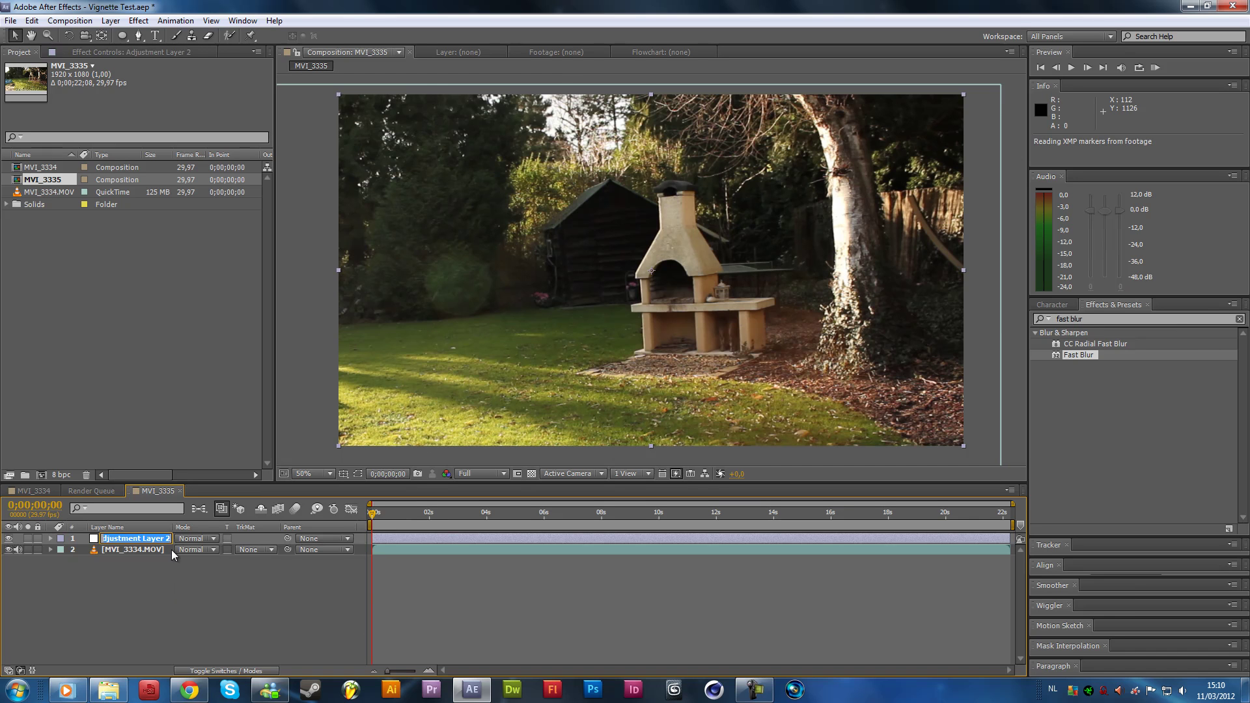
type("Color Grading")
key("Return")
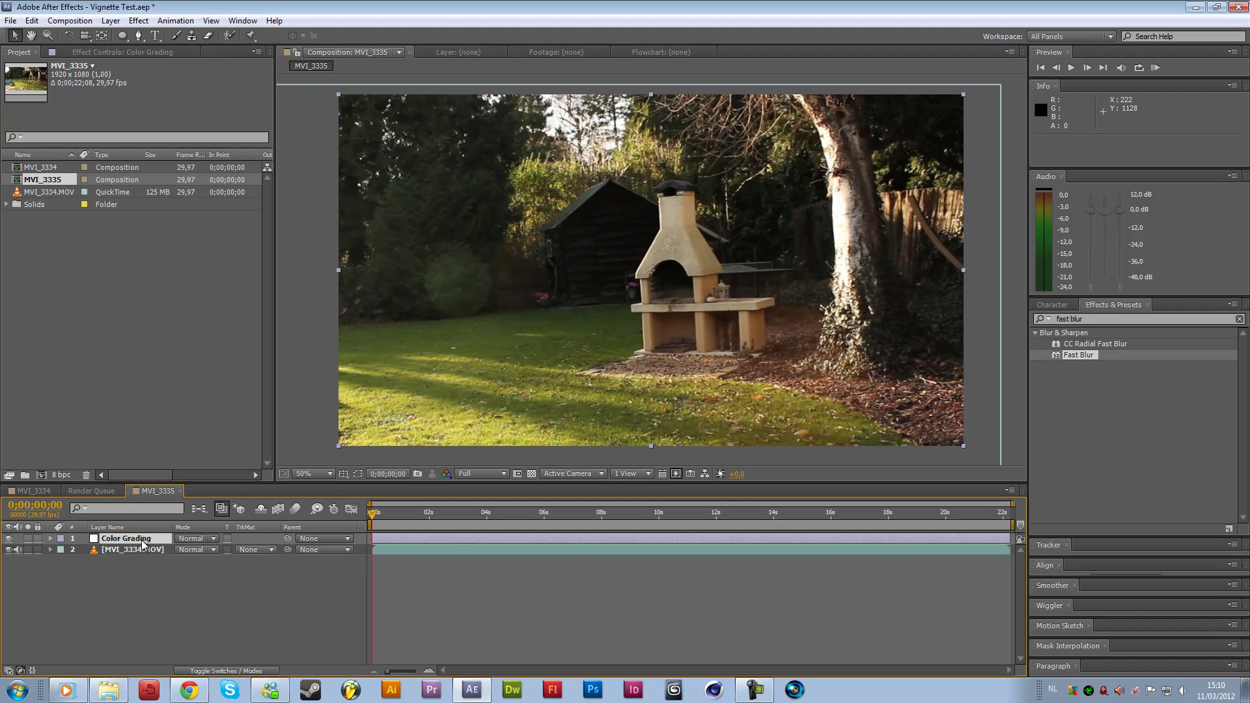
Apply the Tint effect to the Color Grading layer with Amount to Tint set to 50%
left_click(139, 20)
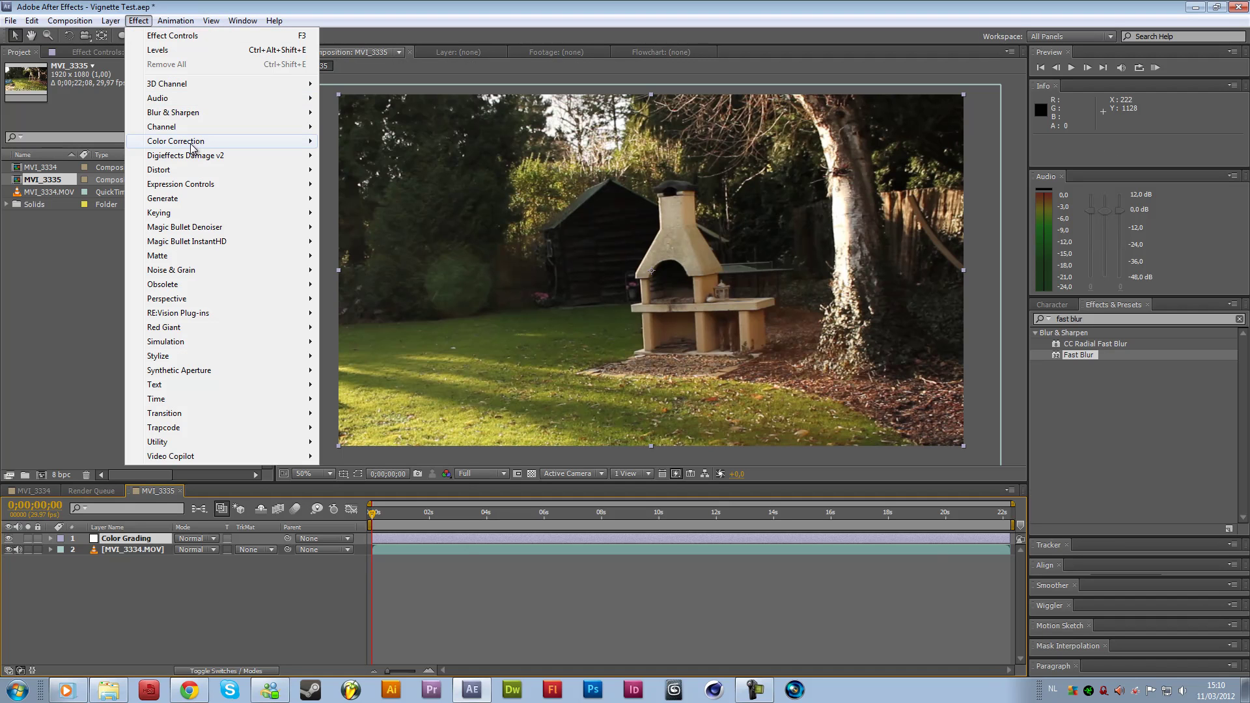
mouse_move(195, 141)
left_click(365, 542)
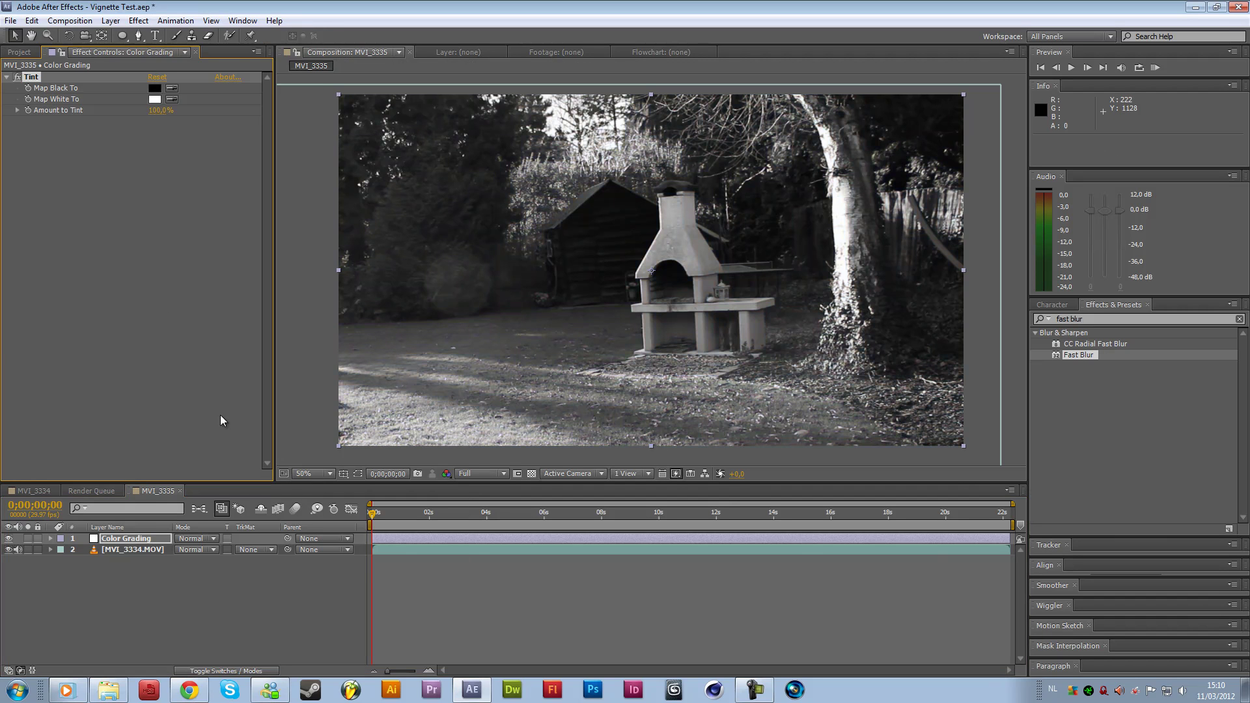
left_click(156, 110)
type("50")
key("Return")
Apply the Curves effect to the Color Grading layer and shape the RGB curve into a slight S-curve
left_click(136, 23)
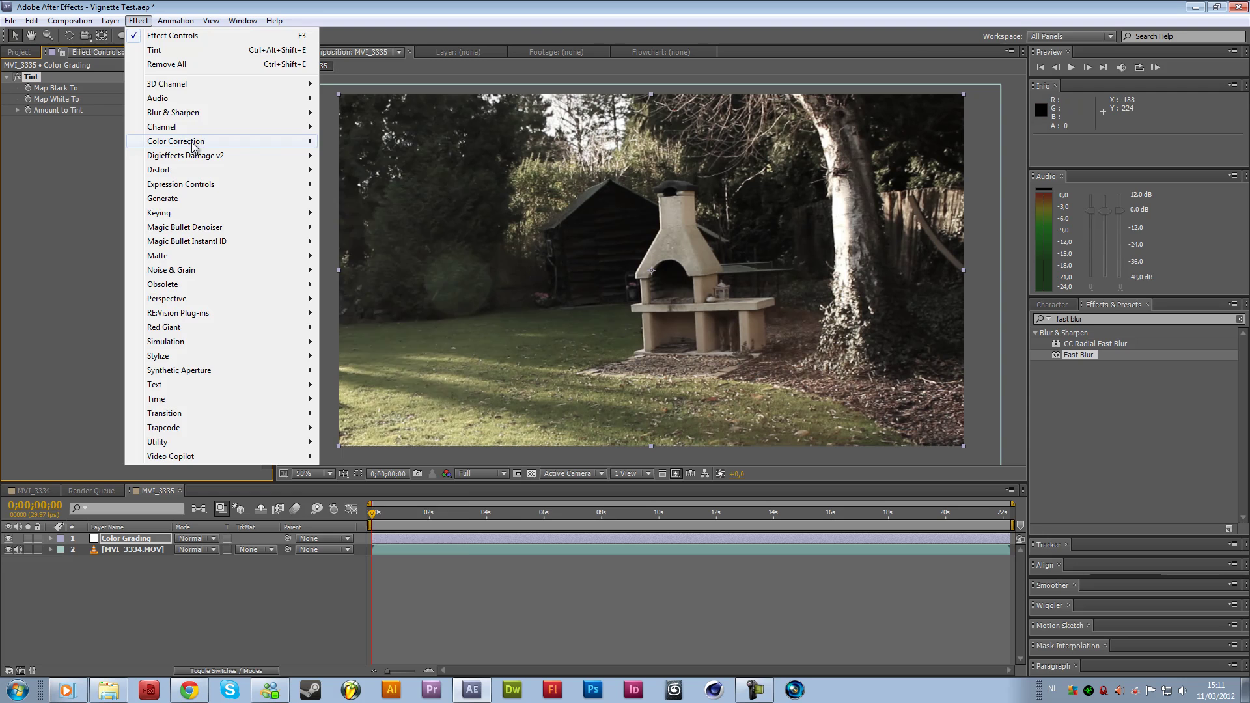
mouse_move(195, 142)
left_click(357, 371)
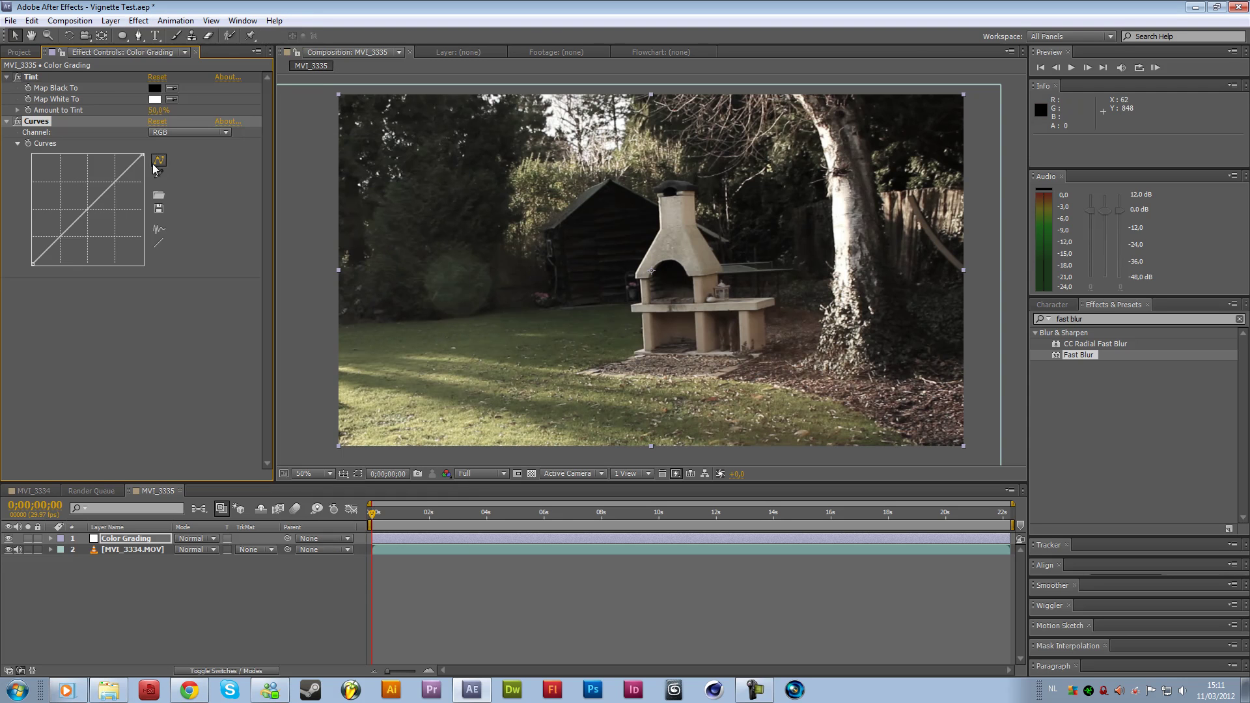
left_click(64, 242)
left_click(116, 179)
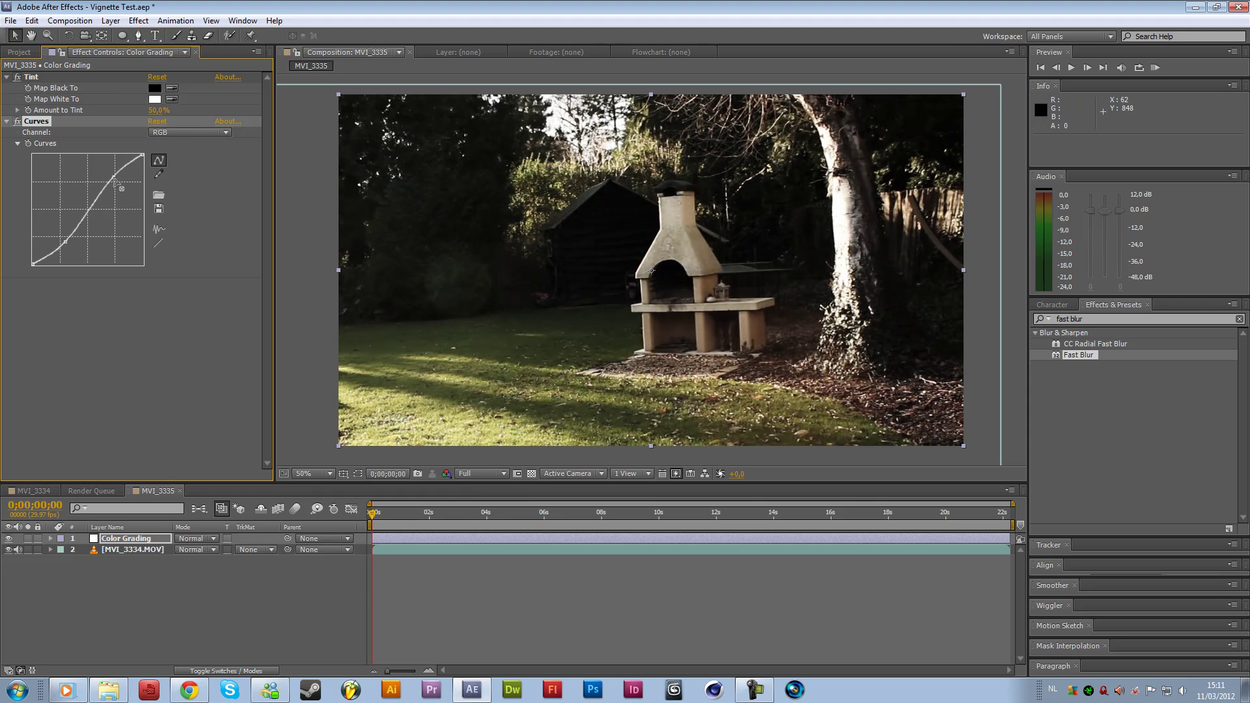
left_click_drag(65, 243, 62, 239)
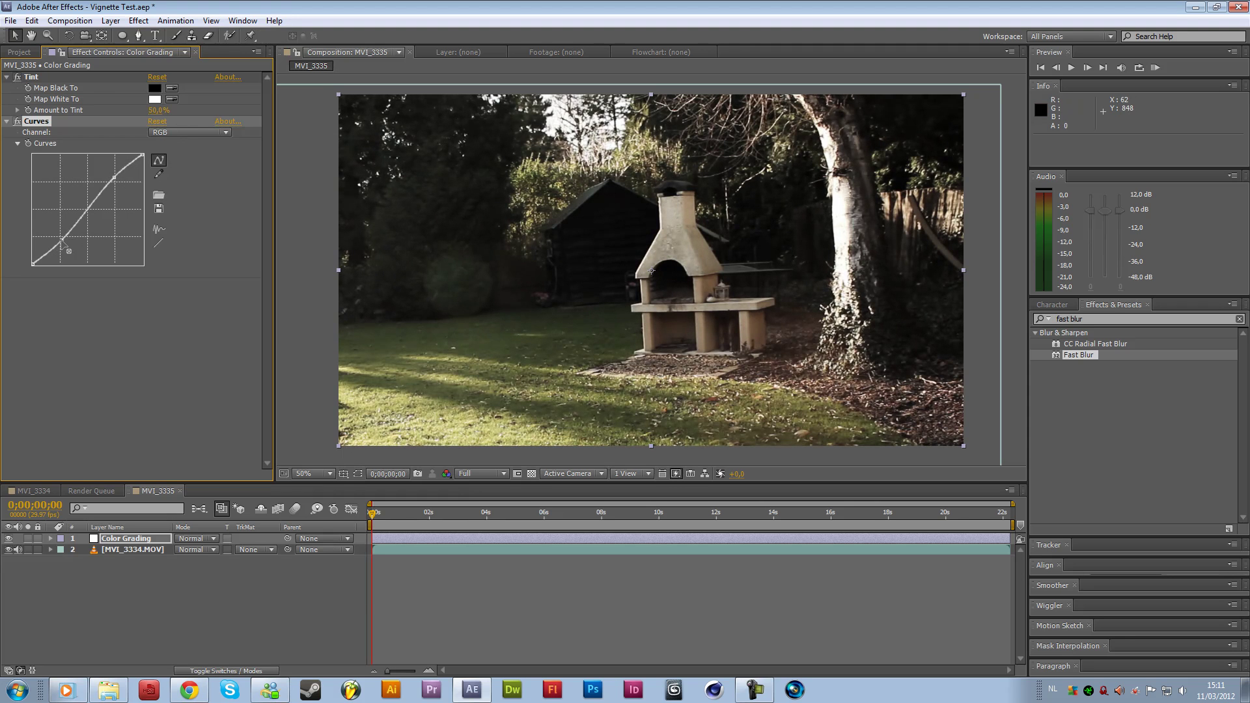
left_click_drag(114, 177, 114, 179)
Shape the Red channel curve into an S-curve by raising the highlights and lowering the shadows
left_click(160, 134)
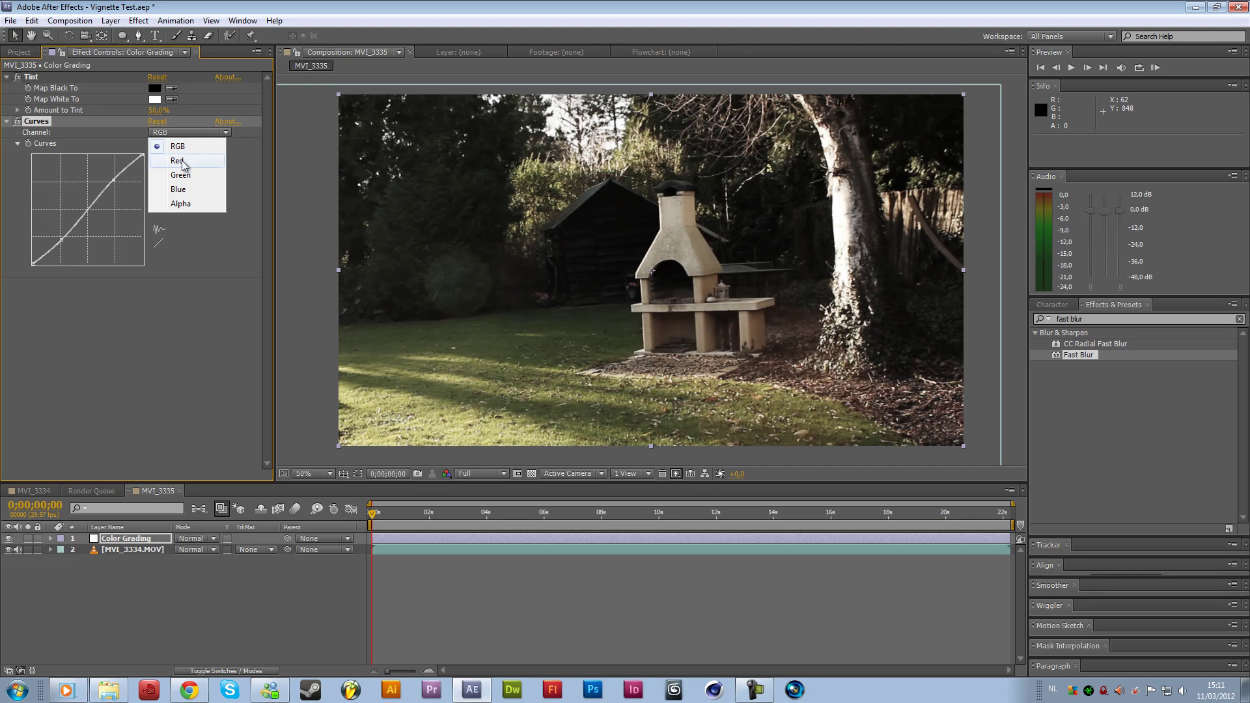
left_click(171, 158)
left_click_drag(115, 184, 110, 180)
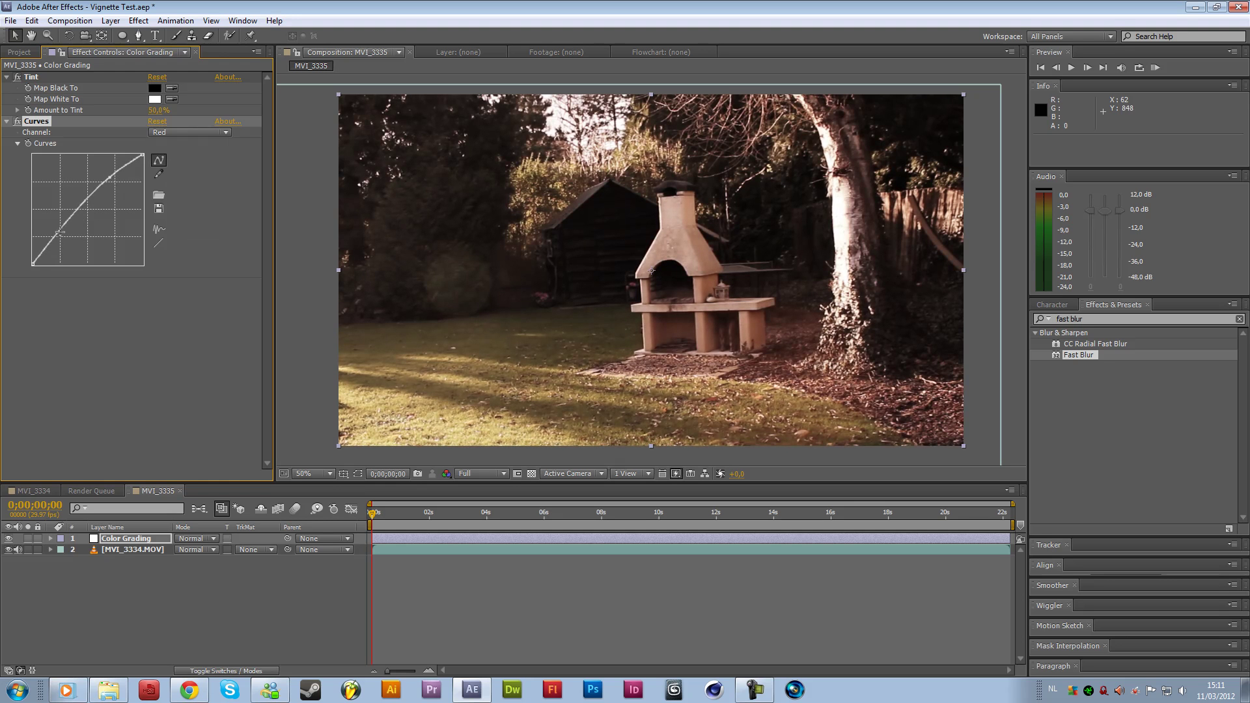
left_click_drag(60, 232, 63, 244)
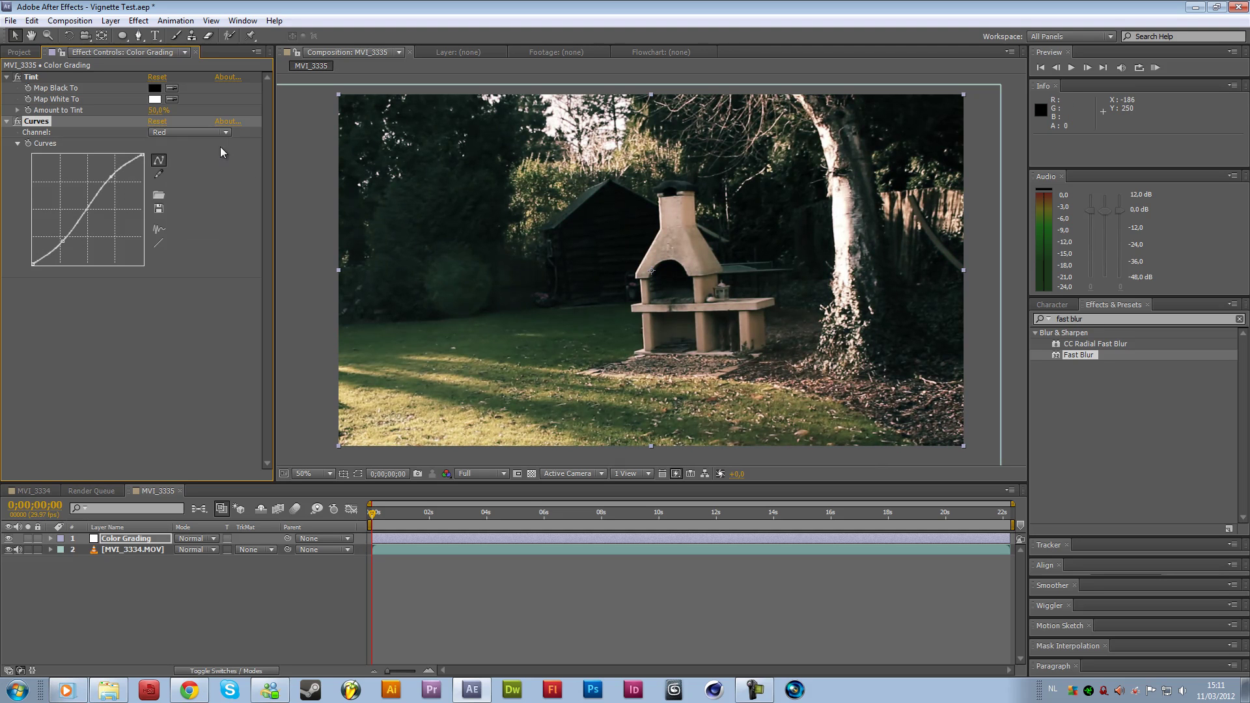
Bend the Green channel curve into an S-curve with brighter highlights and darker shadows
left_click(196, 133)
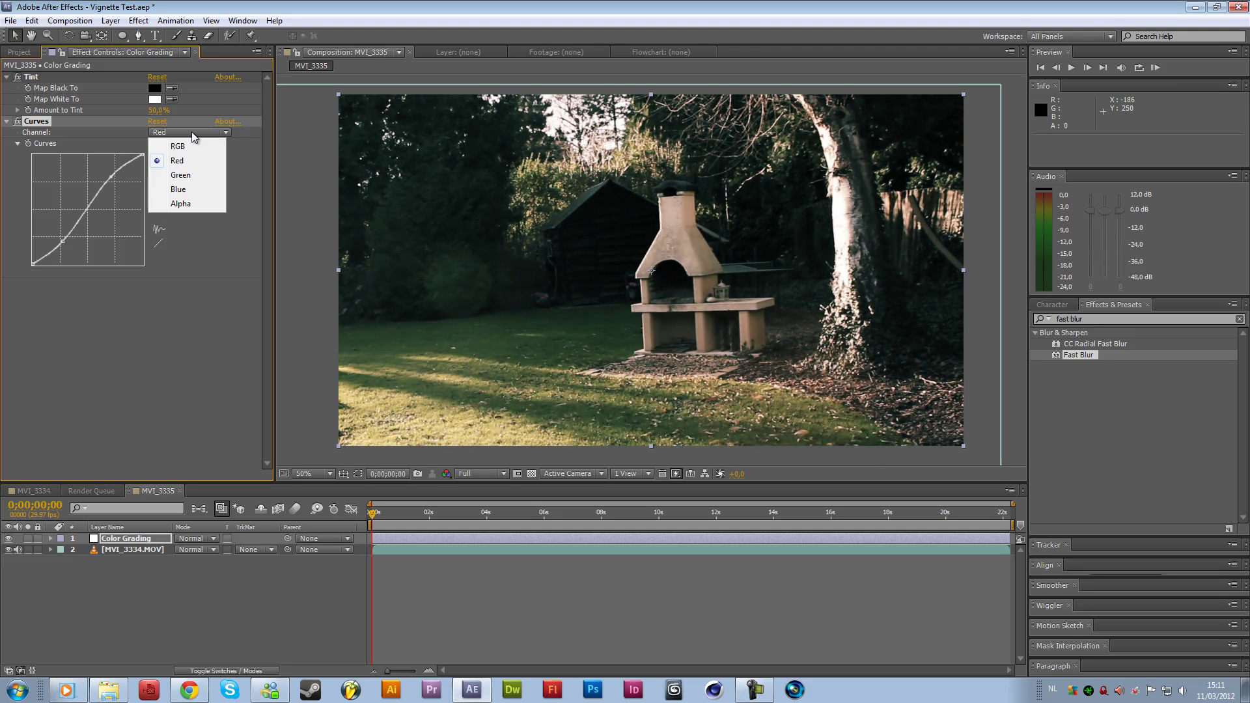
left_click(175, 176)
left_click_drag(114, 185, 112, 175)
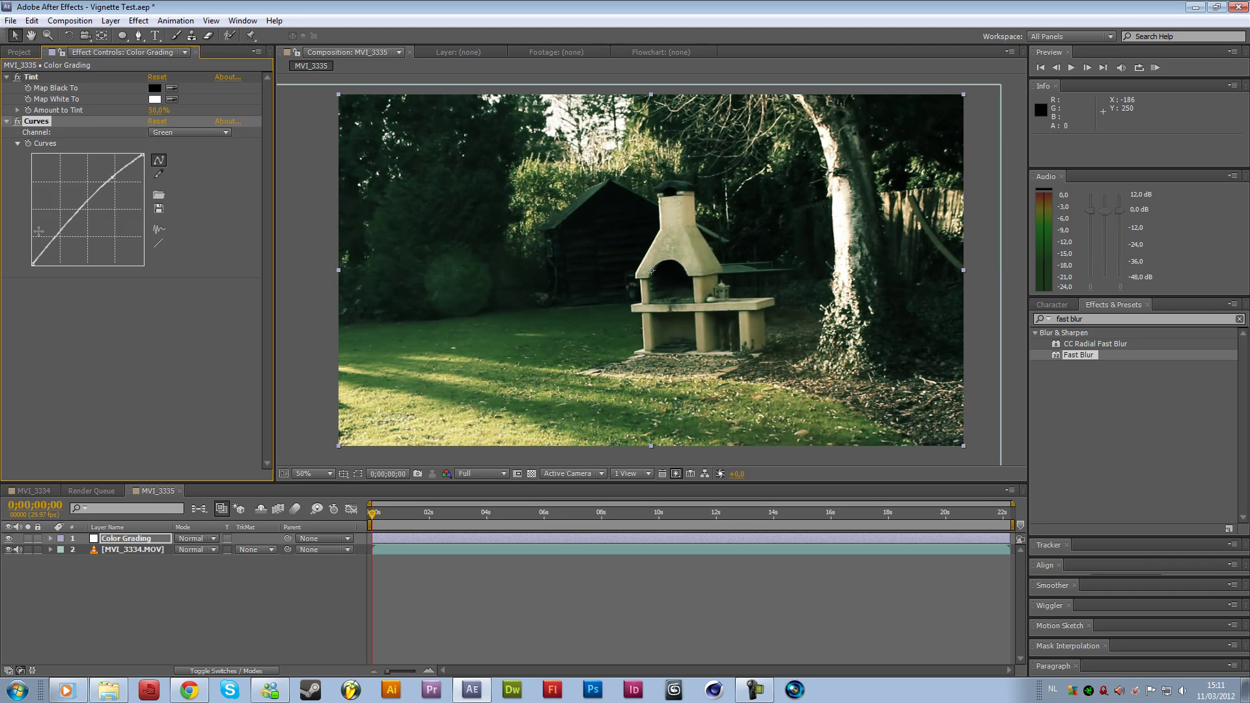
left_click_drag(58, 246, 62, 247)
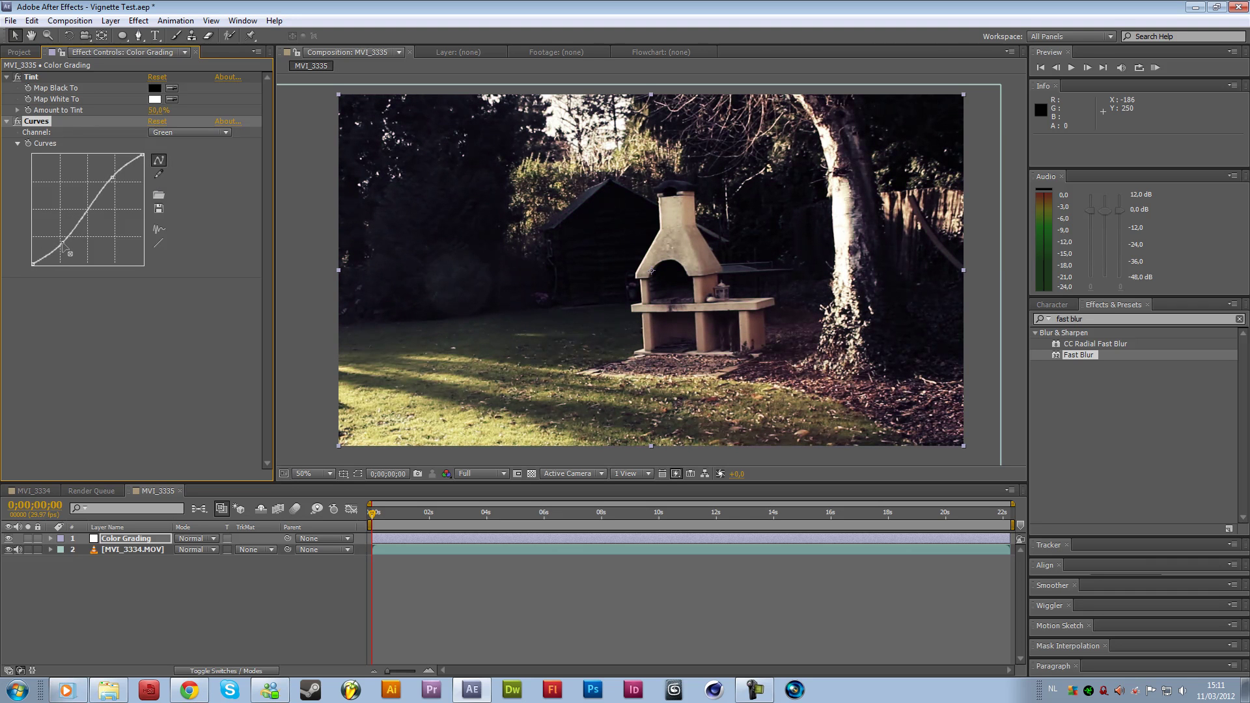
Shape the Blue channel curve into an inverted S-curve, raising the shadows and lowering the highlights
left_click(161, 133)
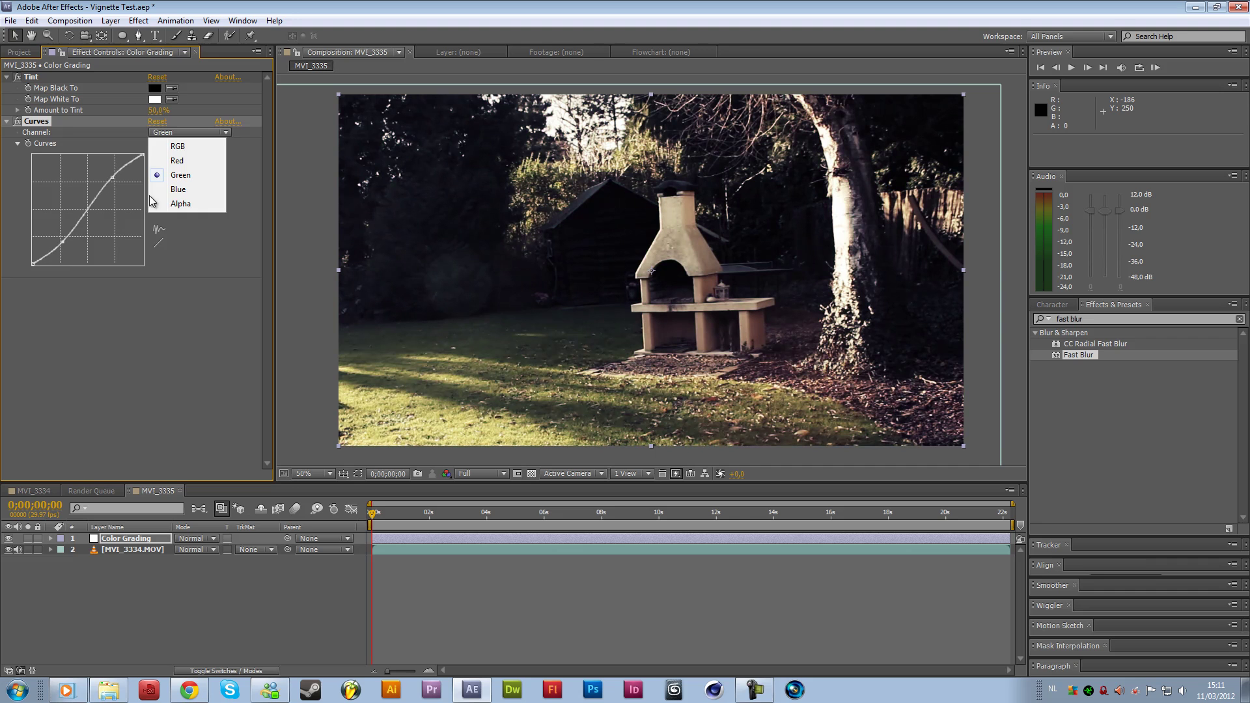
left_click(173, 197)
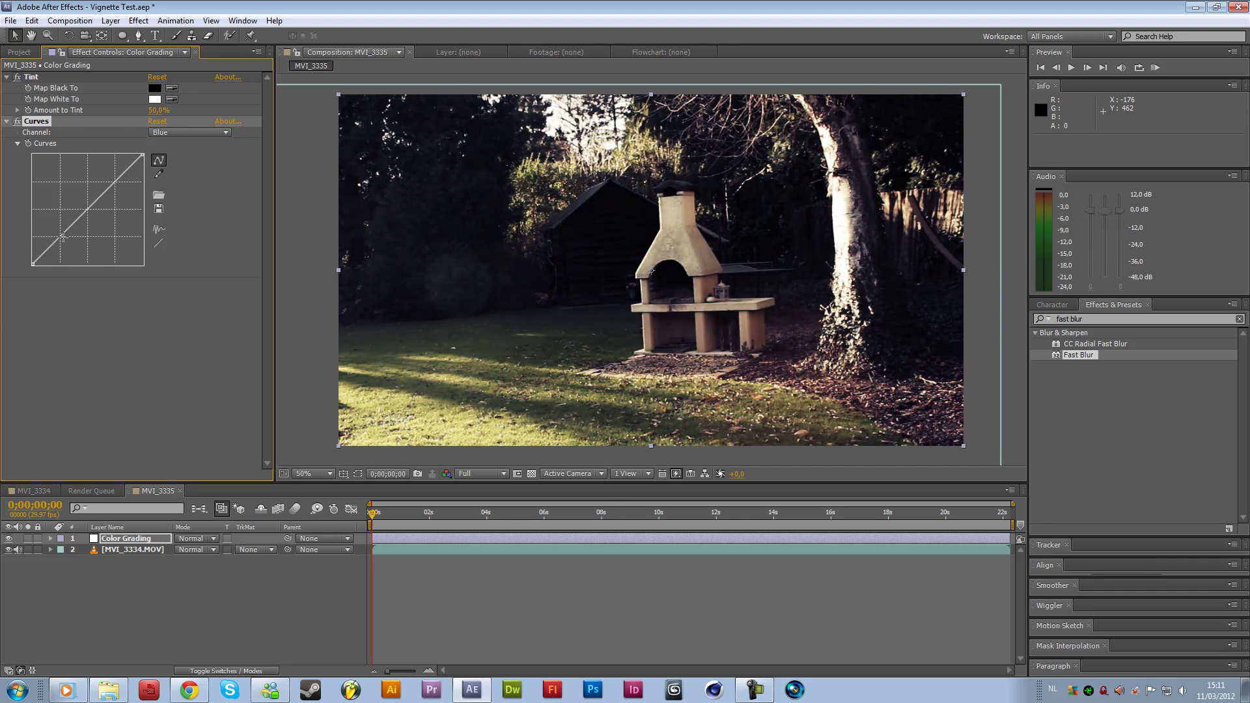
left_click_drag(63, 237, 59, 229)
left_click_drag(107, 194, 119, 183)
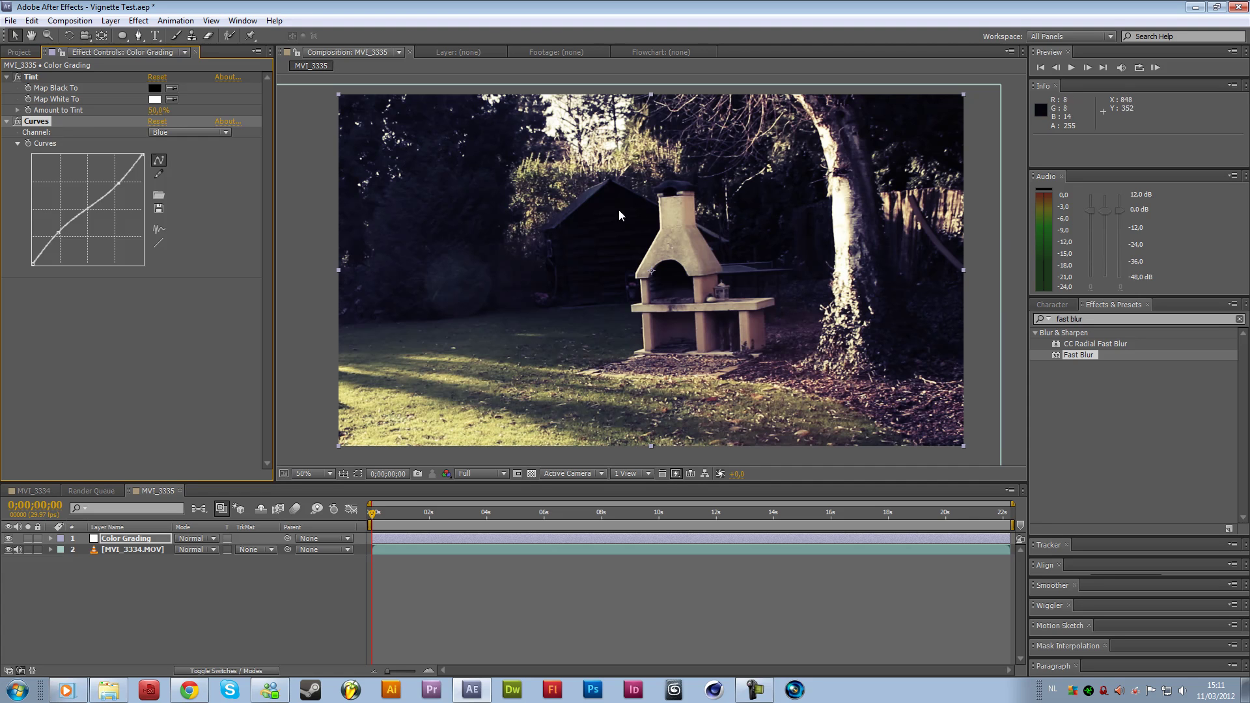
left_click_drag(57, 231, 61, 242)
left_click_drag(118, 183, 120, 188)
Strengthen the Red channel's S-curve by raising its highlight point and deepening its shadow point
left_click(175, 134)
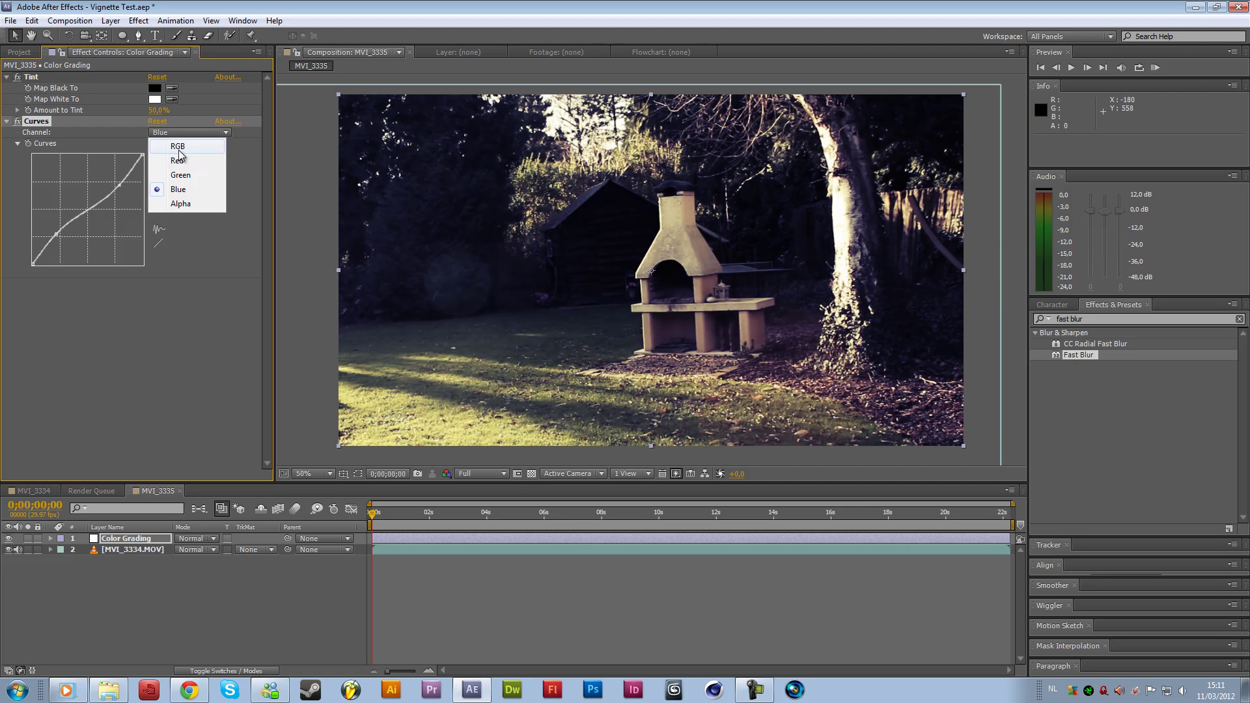
left_click(181, 159)
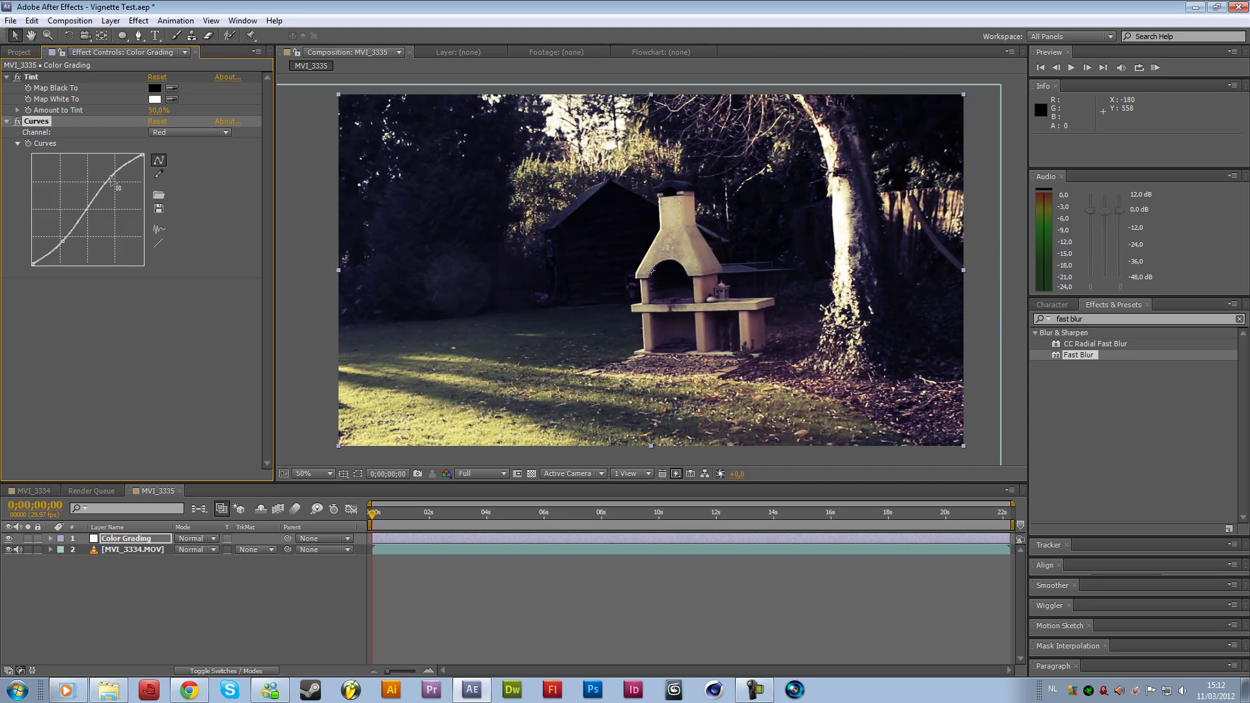
left_click_drag(112, 173, 111, 170)
left_click_drag(61, 246, 66, 243)
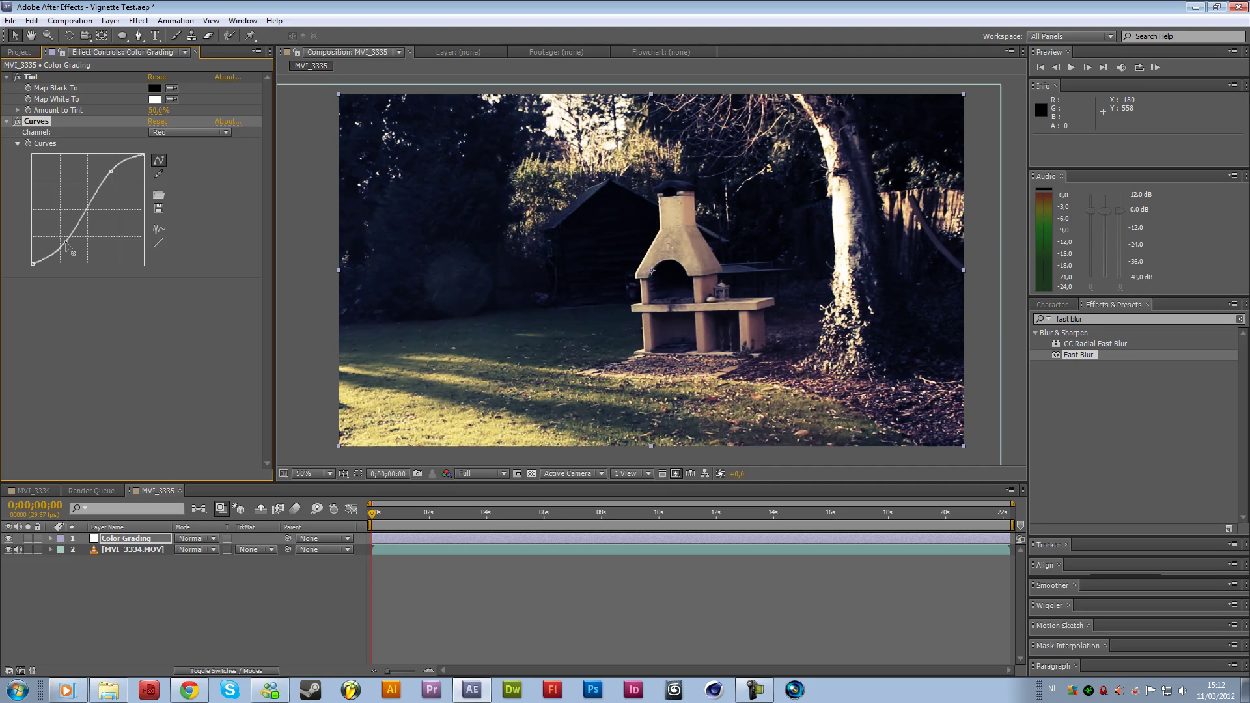
Return to the RGB channel of Curves and lower the highlight point slightly towards the diagonal
left_click(188, 132)
left_click(171, 173)
left_click(180, 134)
left_click(178, 146)
mouse_move(98, 195)
left_mouse_down()
mouse_move(127, 182)
mouse_move(104, 164)
mouse_move(116, 183)
left_mouse_up()
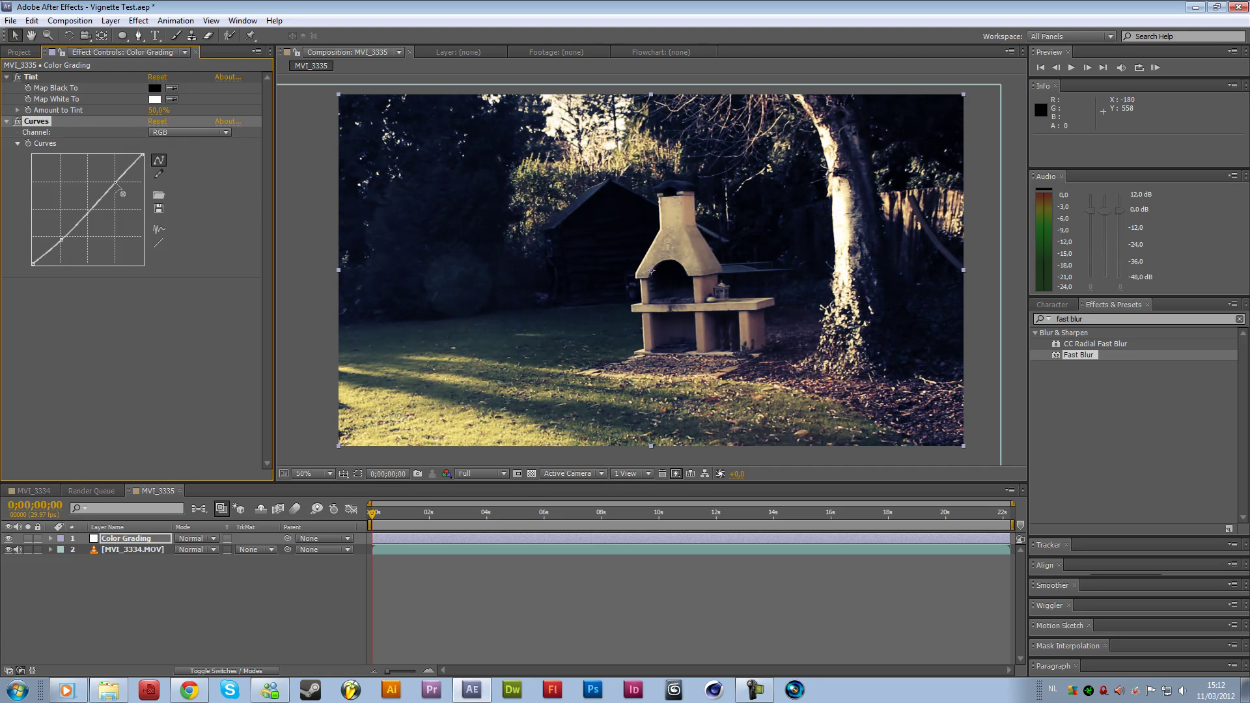
left_click(62, 239)
Apply the Levels color correction effect to the Color Grading layer
left_click(139, 21)
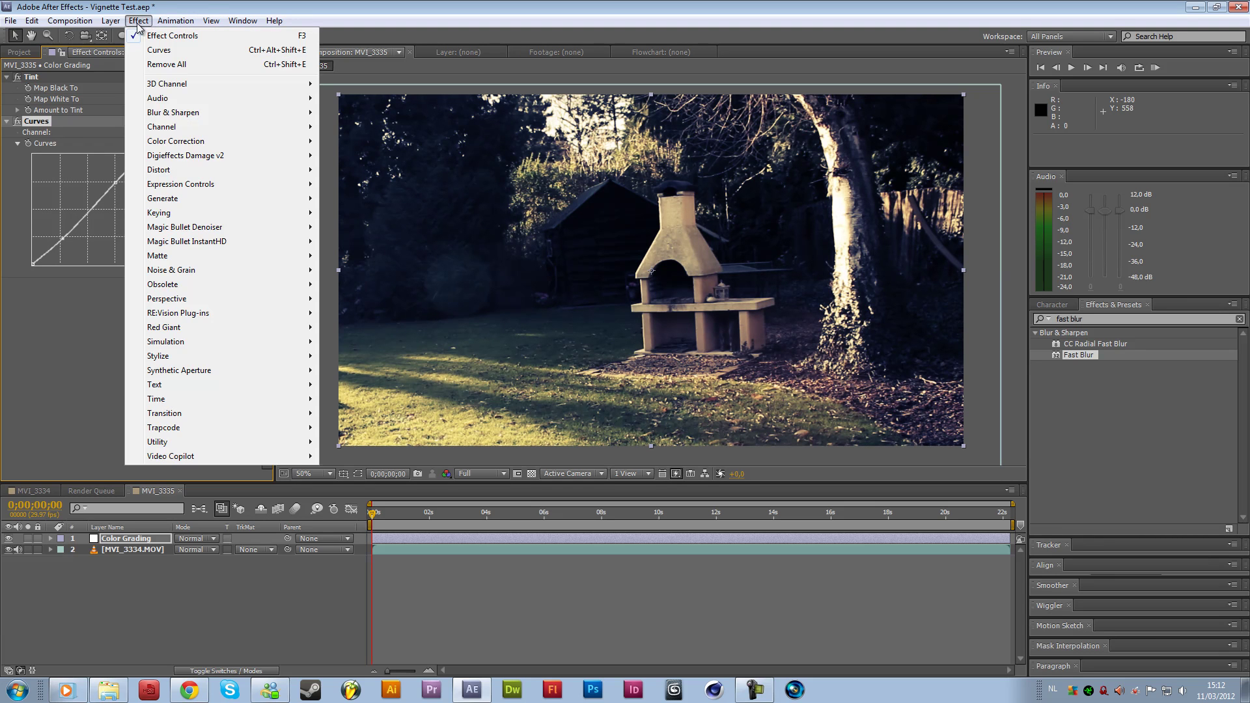
mouse_move(163, 141)
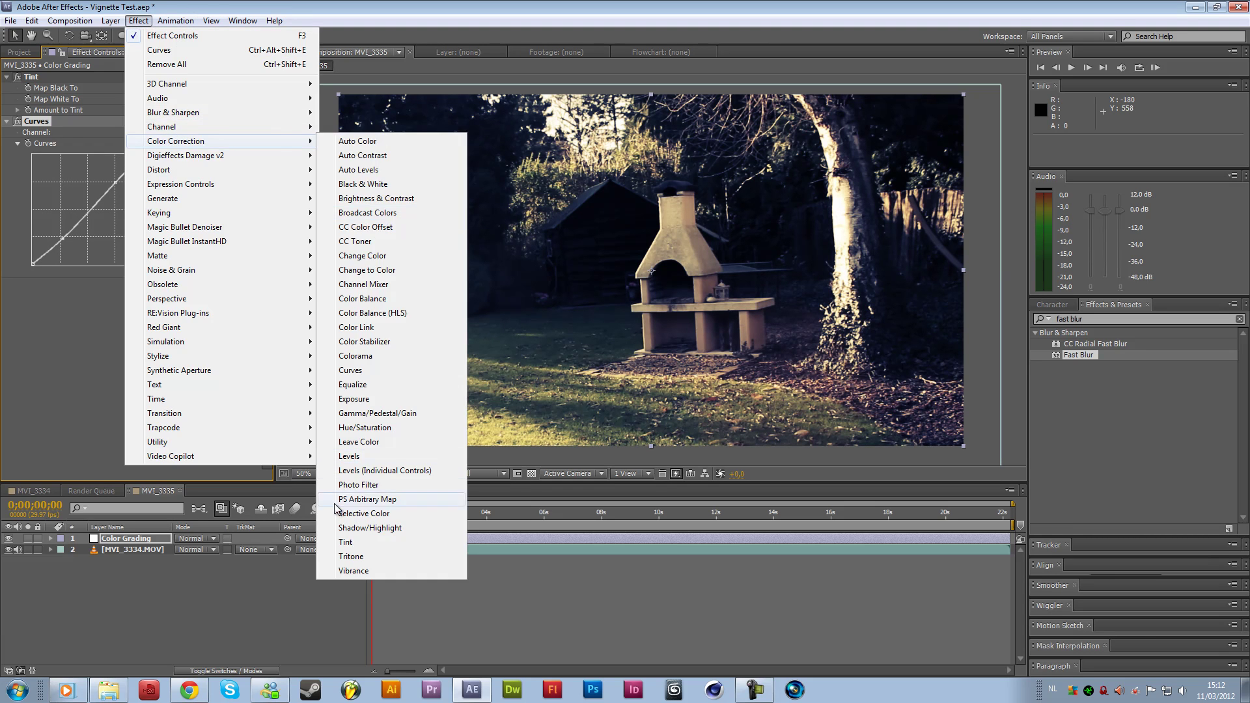
left_click(352, 456)
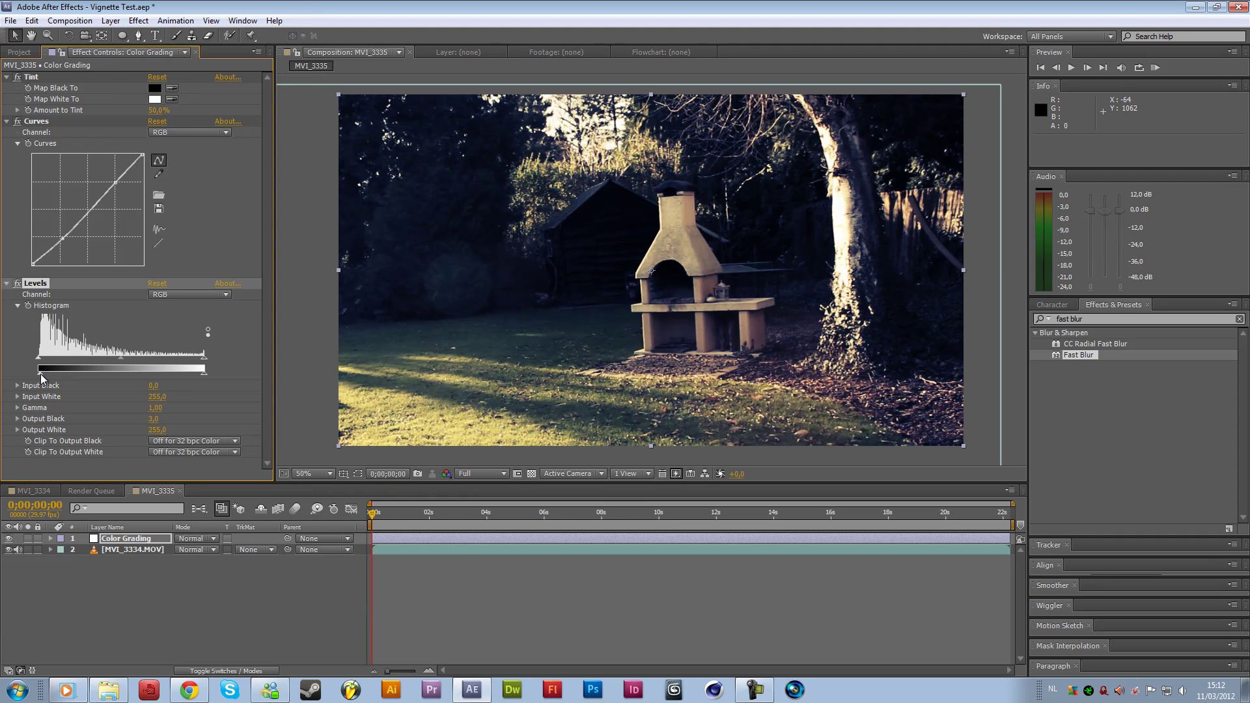
Raise the Levels Output Black to 9 on the Color Grading layer and compare the look with the MVI_3334 composition
left_click_drag(40, 374, 46, 376)
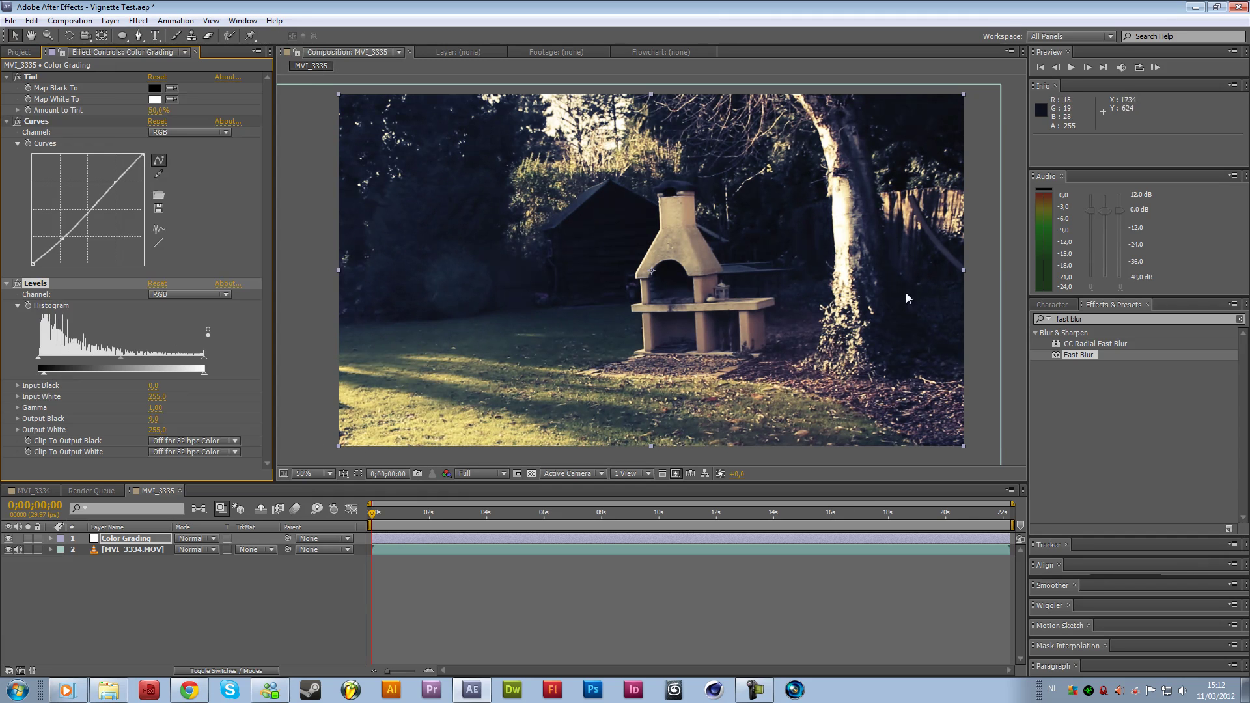
left_click(29, 491)
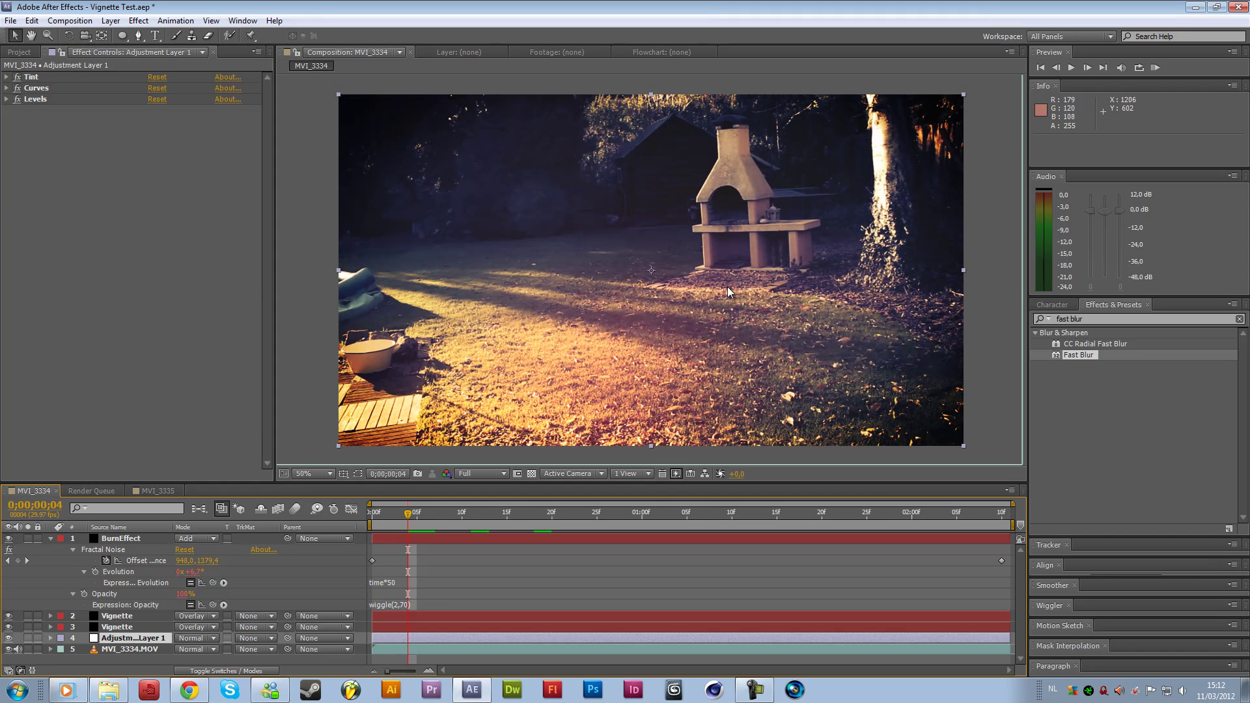
left_click(168, 496)
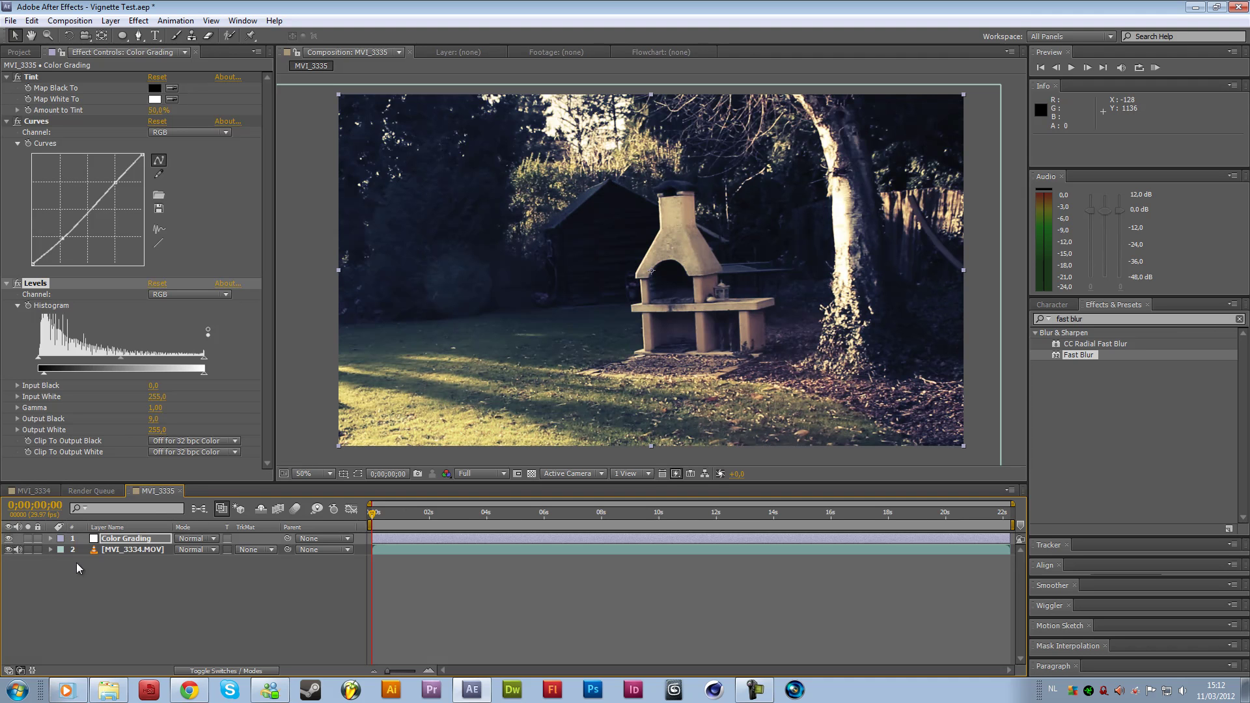
Create a black 1920 x 1080 px solid layer named Fractal Noise in the MVI_3335 composition
right_click(122, 600)
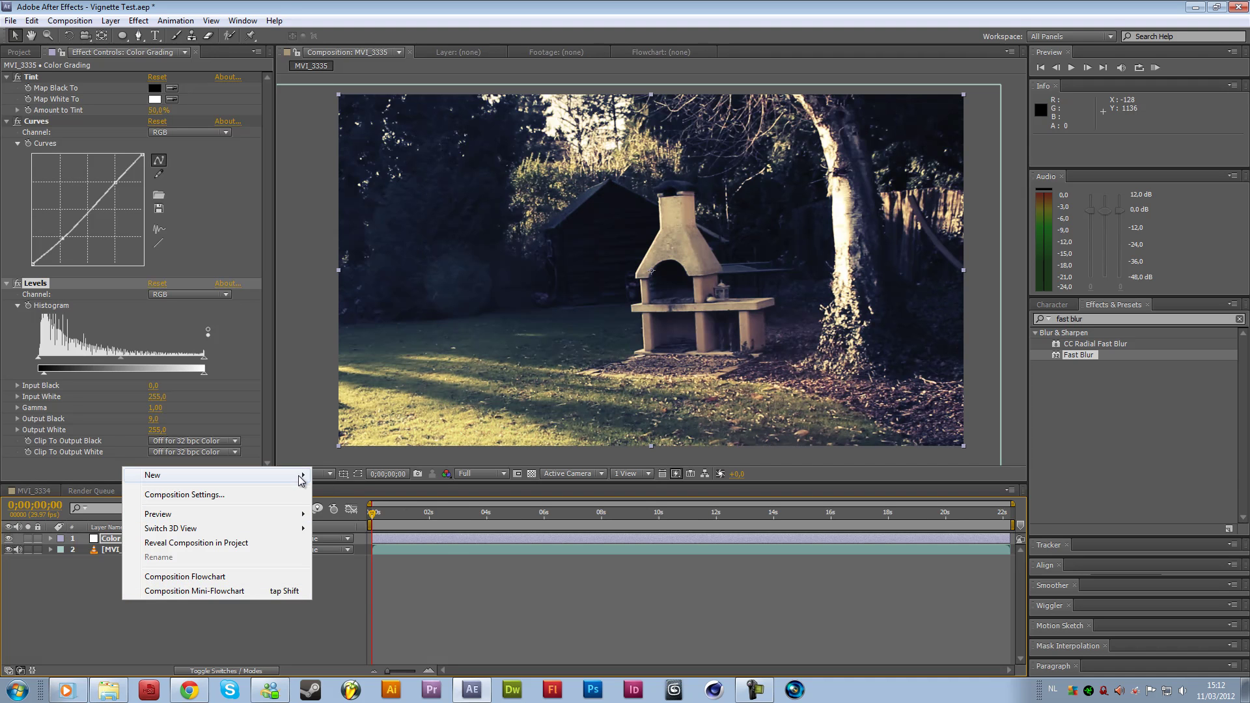
mouse_move(302, 477)
left_click(343, 510)
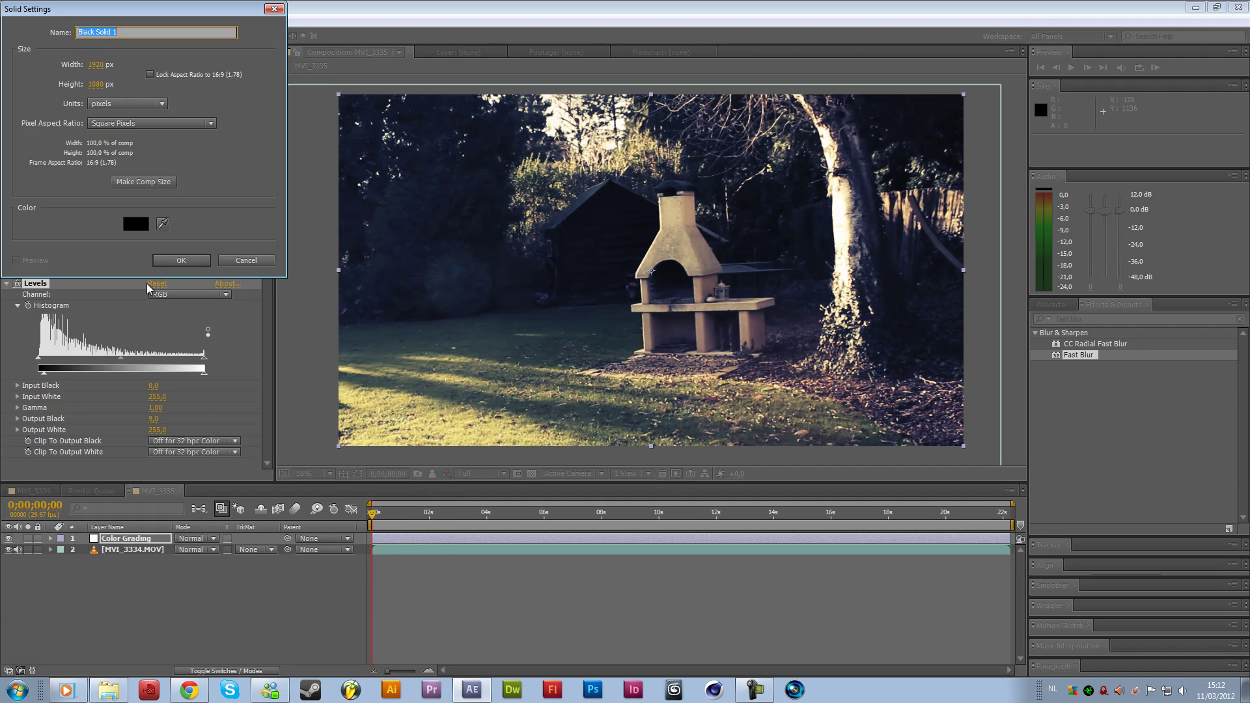
left_click(135, 224)
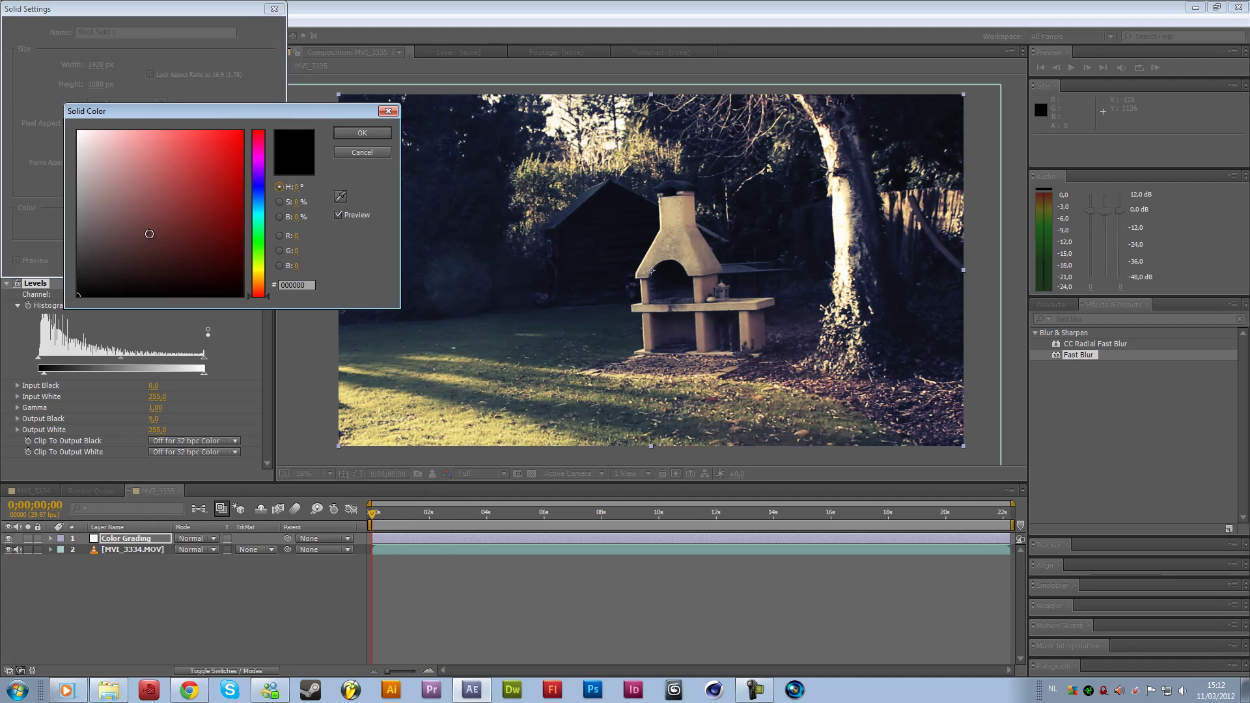
left_click(356, 130)
key("Tab")
key("Tab")
key("Tab")
key("Tab")
type("Fra")
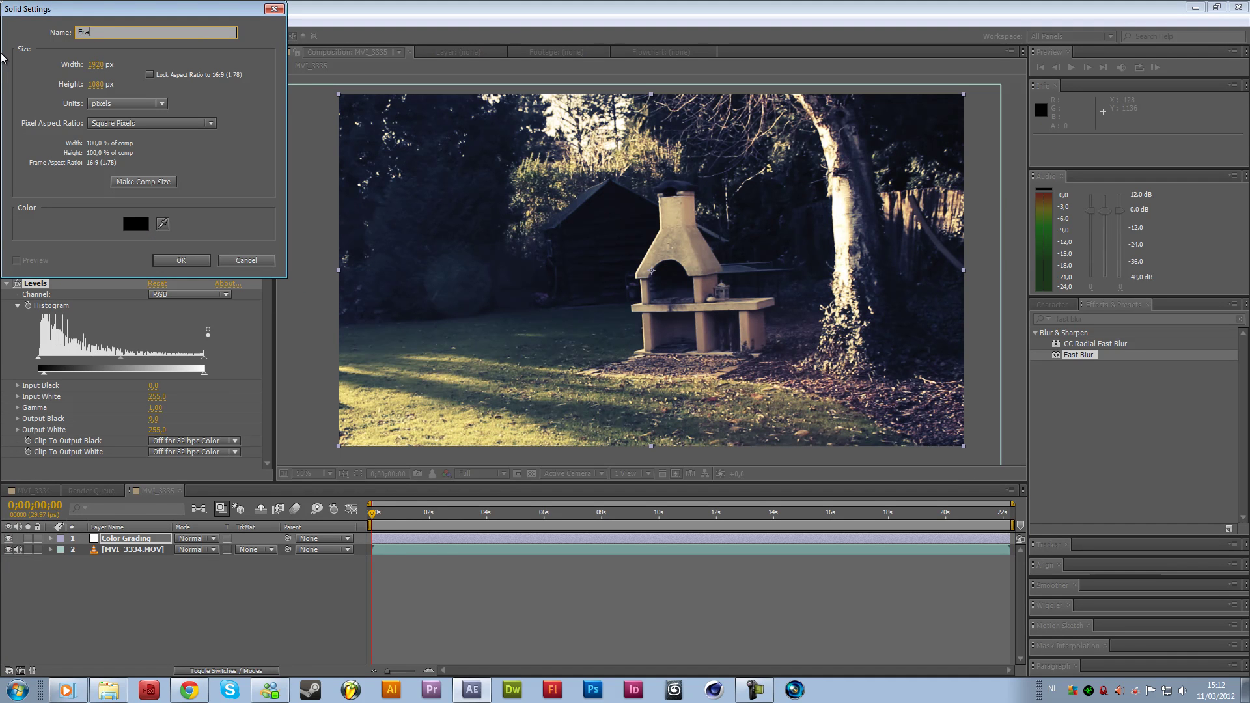
type("ctal Noise")
left_click(186, 258)
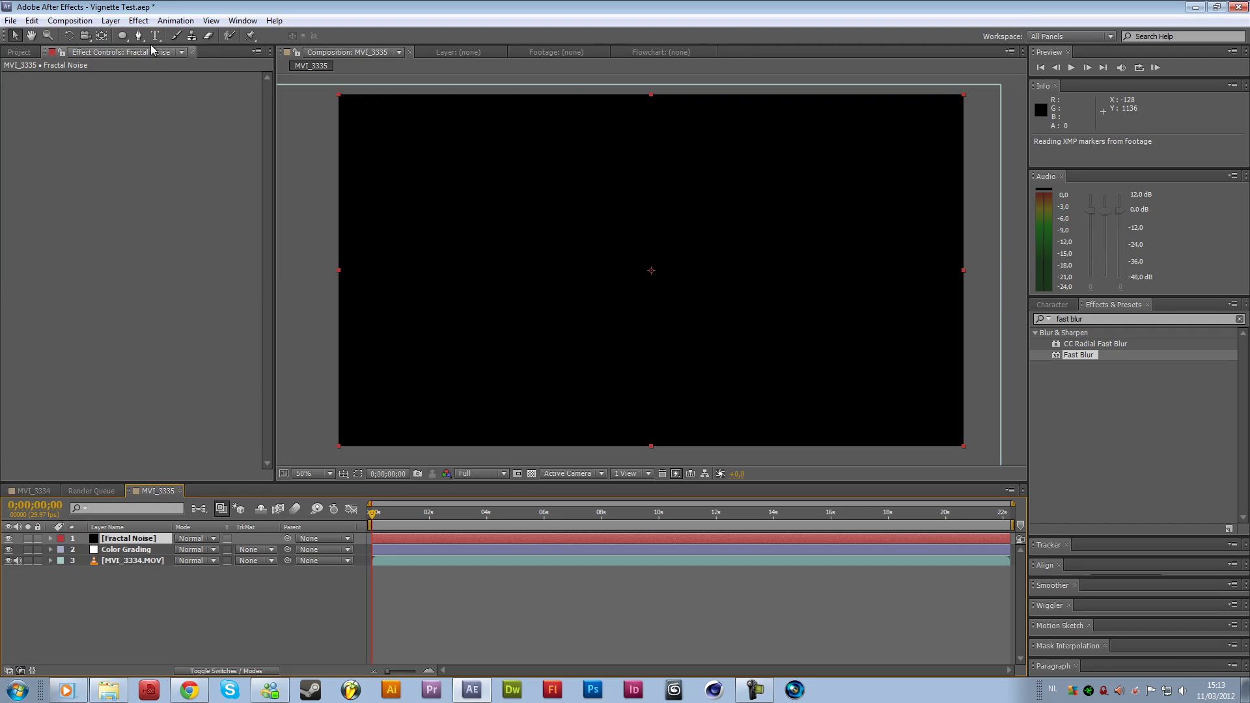
Apply the Fractal Noise effect to the Fractal Noise solid and set its Complexity to 1
left_click(142, 25)
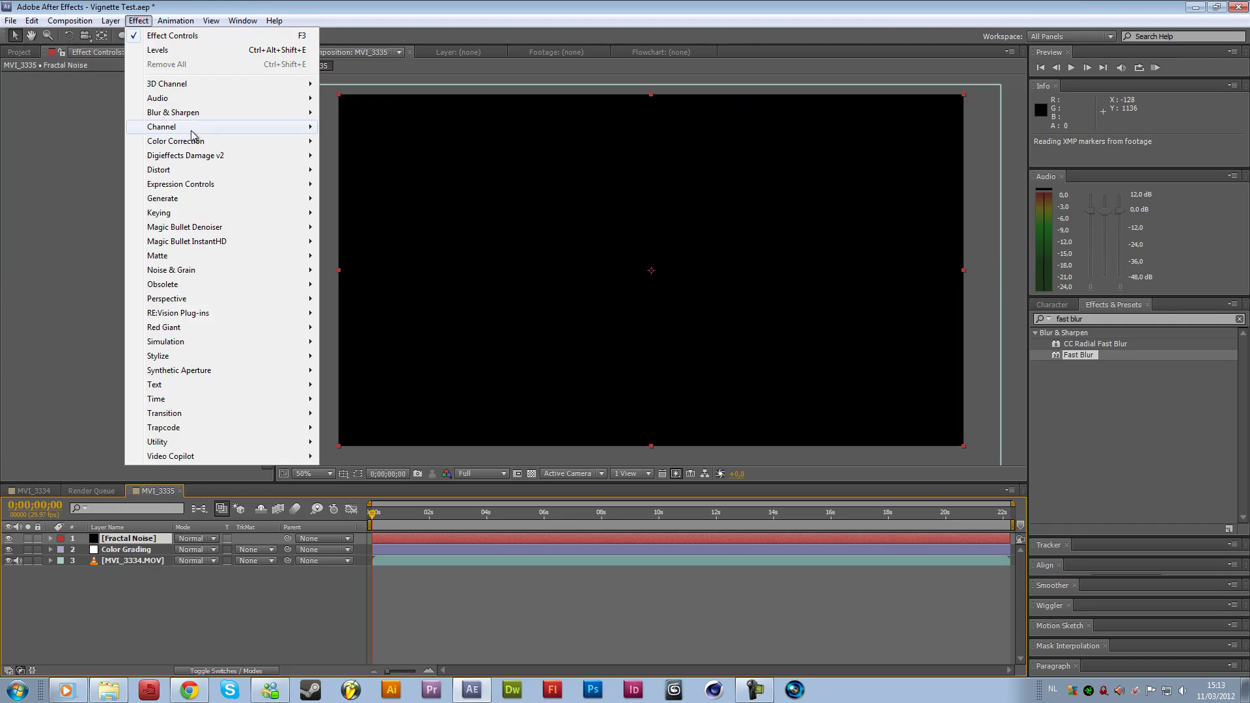
mouse_move(193, 146)
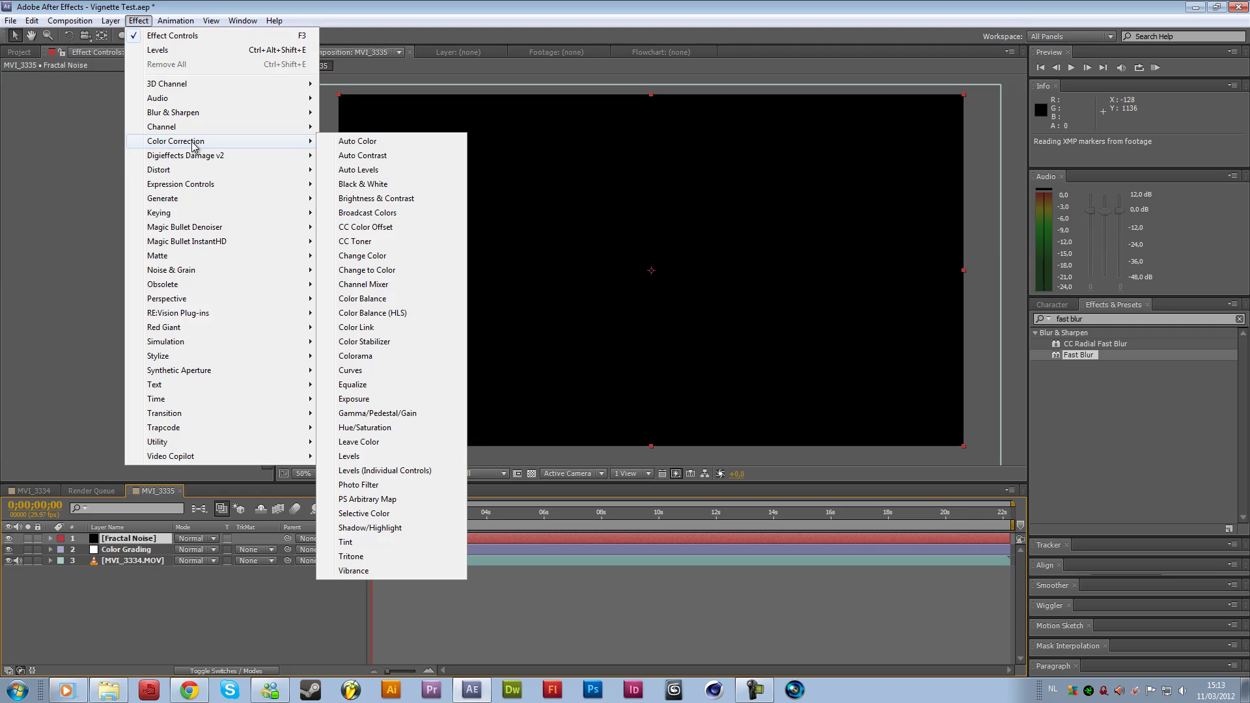
mouse_move(194, 272)
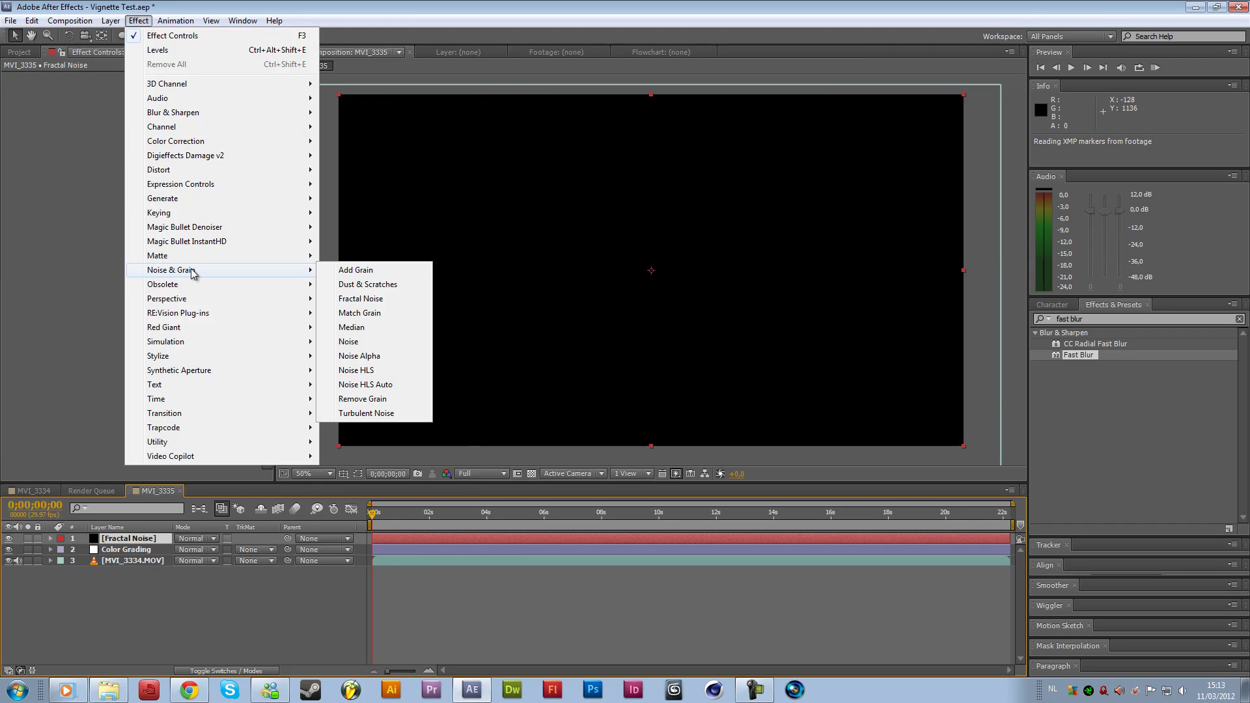
left_click(368, 299)
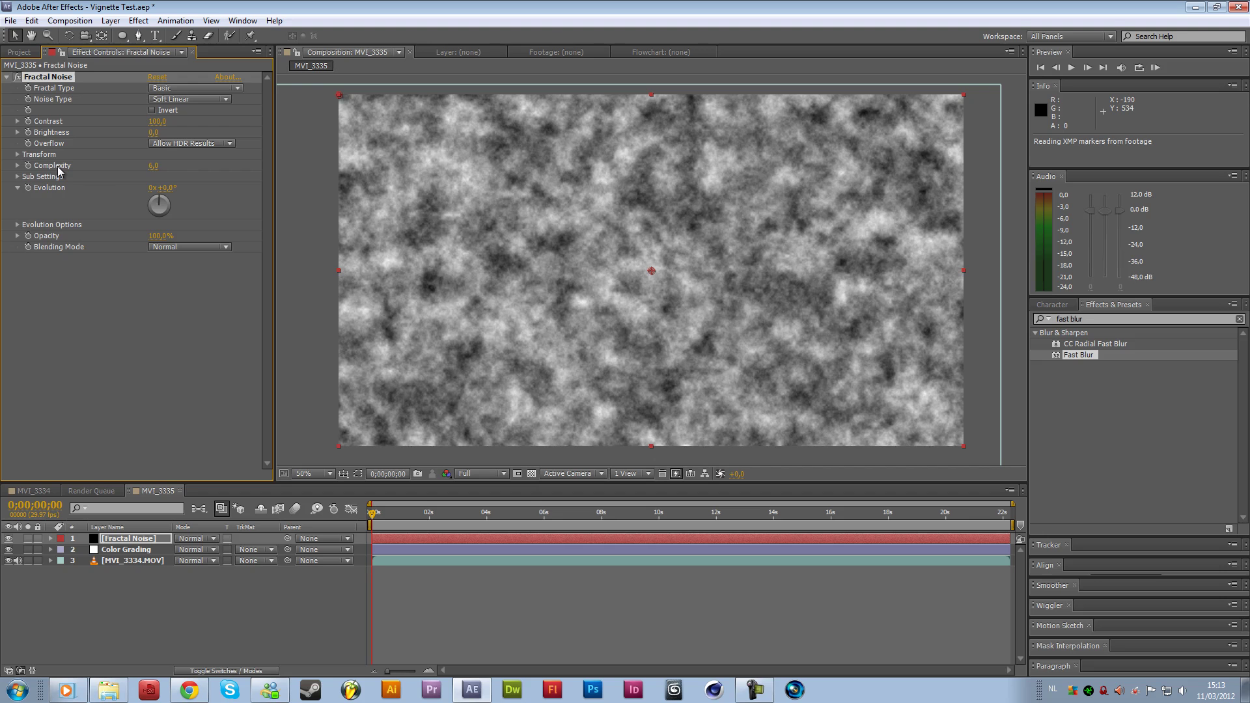
left_click(154, 166)
type("1")
key("Return")
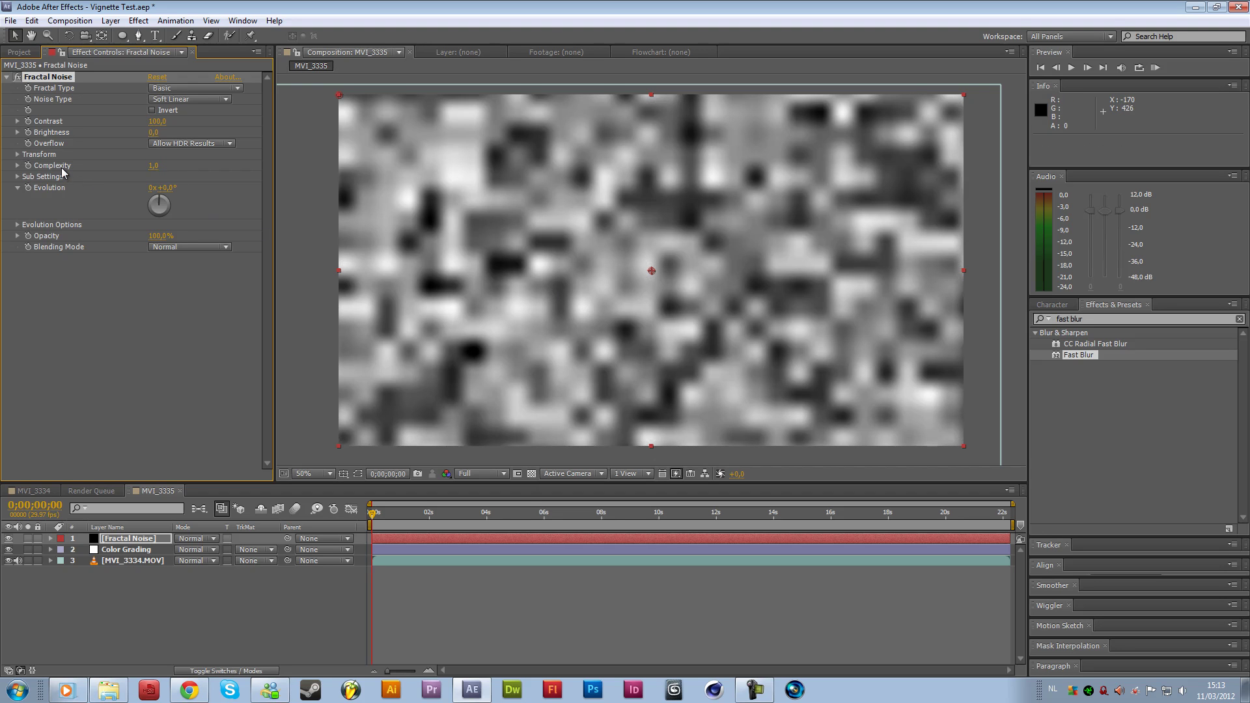
Enlarge the noise pattern by raising the Fractal Noise transform Scale to about 639
left_click(22, 157)
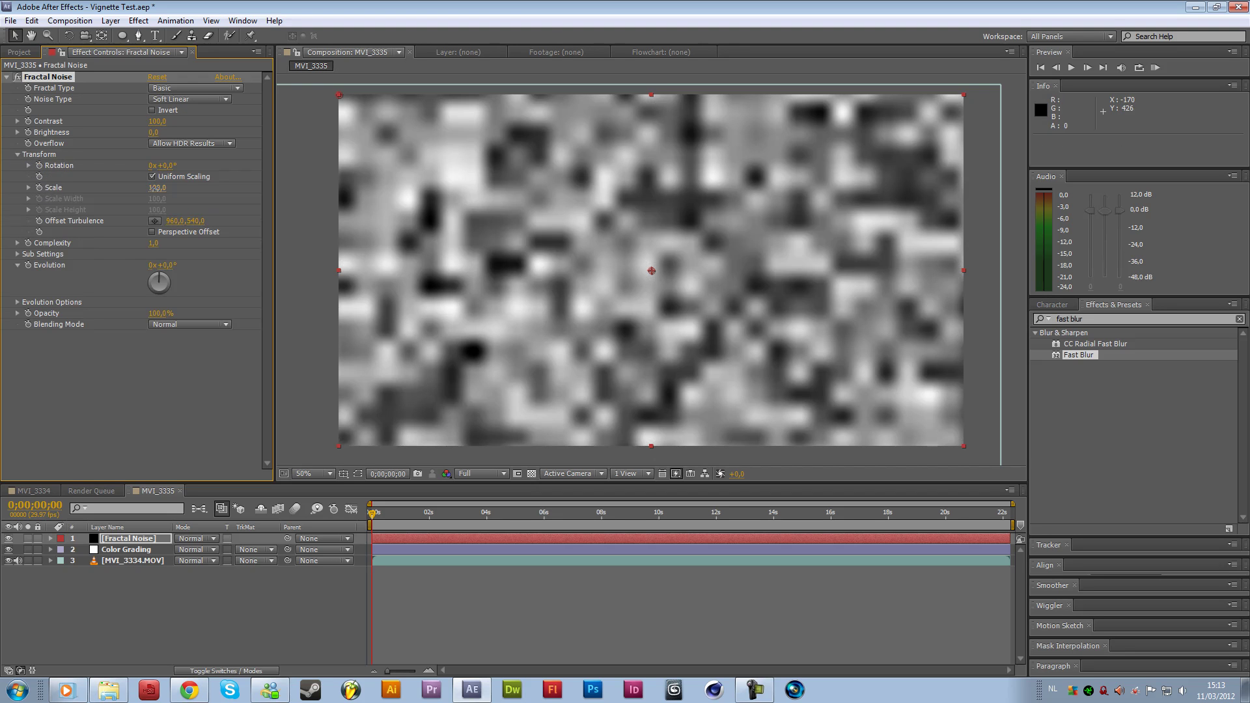
left_click_drag(158, 187, 338, 195)
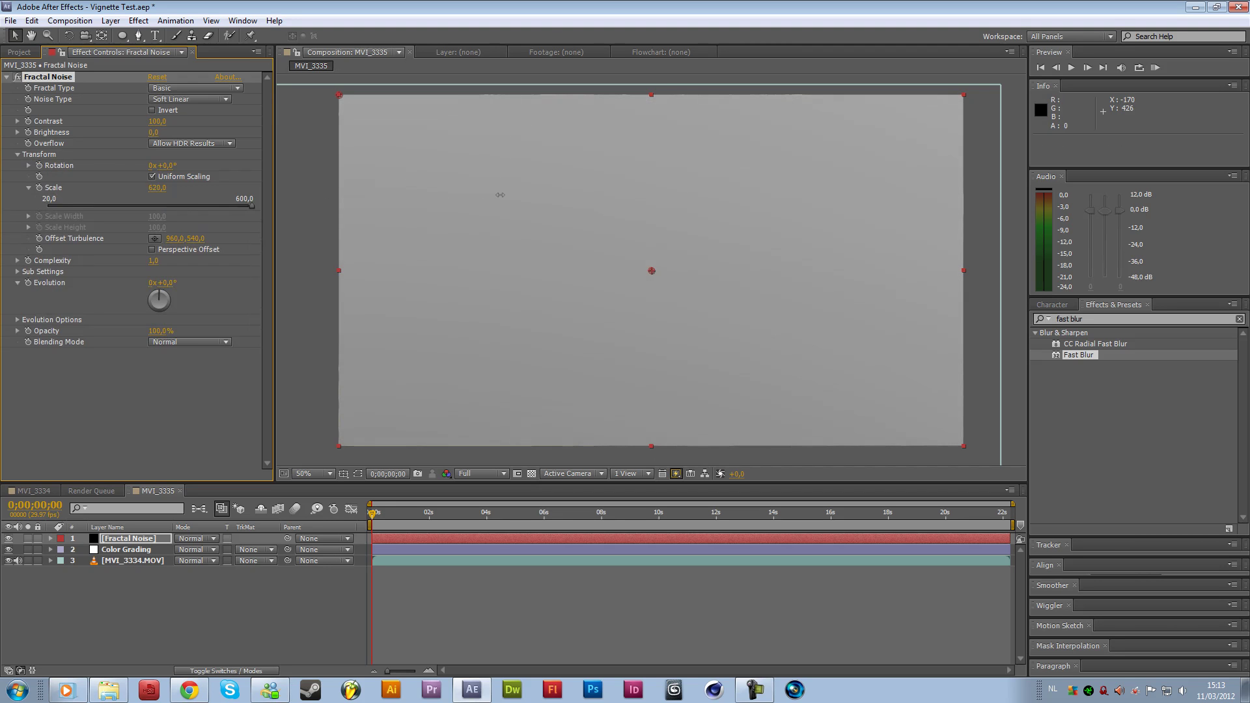
left_click_drag(513, 197, 514, 204)
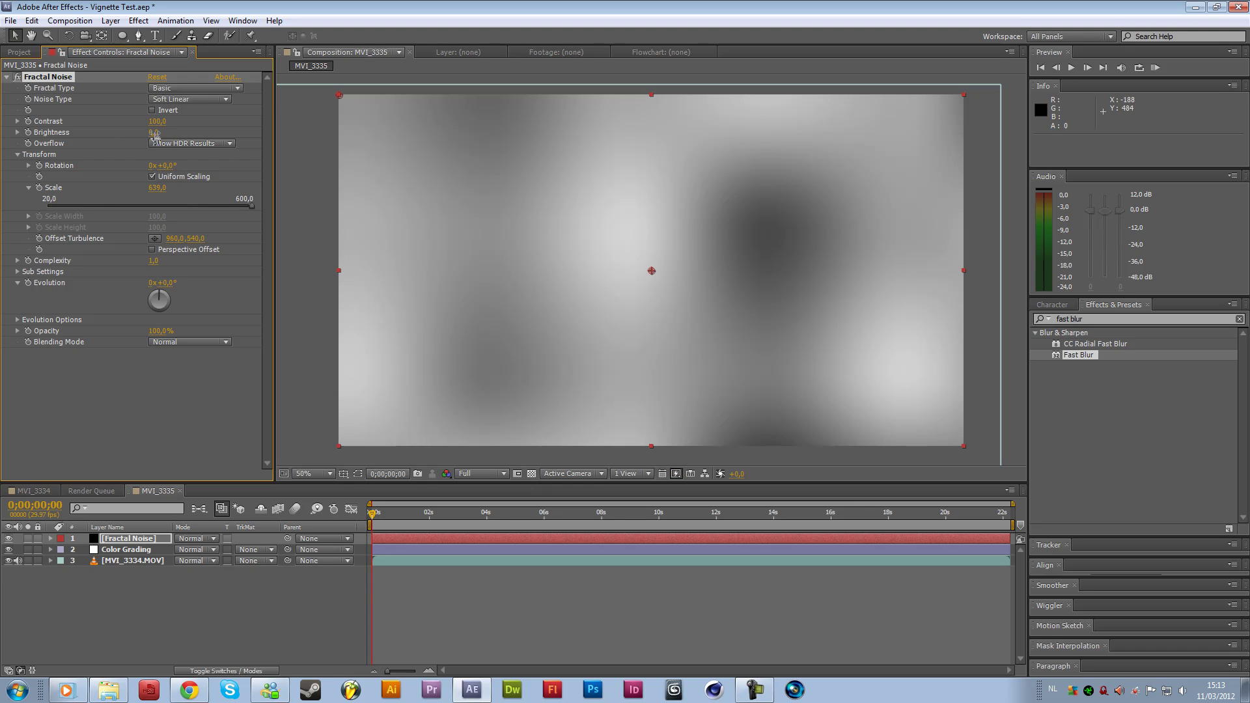
Set the Fractal Noise Contrast to 260 and Brightness to -83 to leave isolated soft light spots
left_click_drag(150, 131, 272, 131)
mouse_move(152, 133)
left_mouse_down()
mouse_move(105, 134)
mouse_move(135, 139)
left_mouse_up()
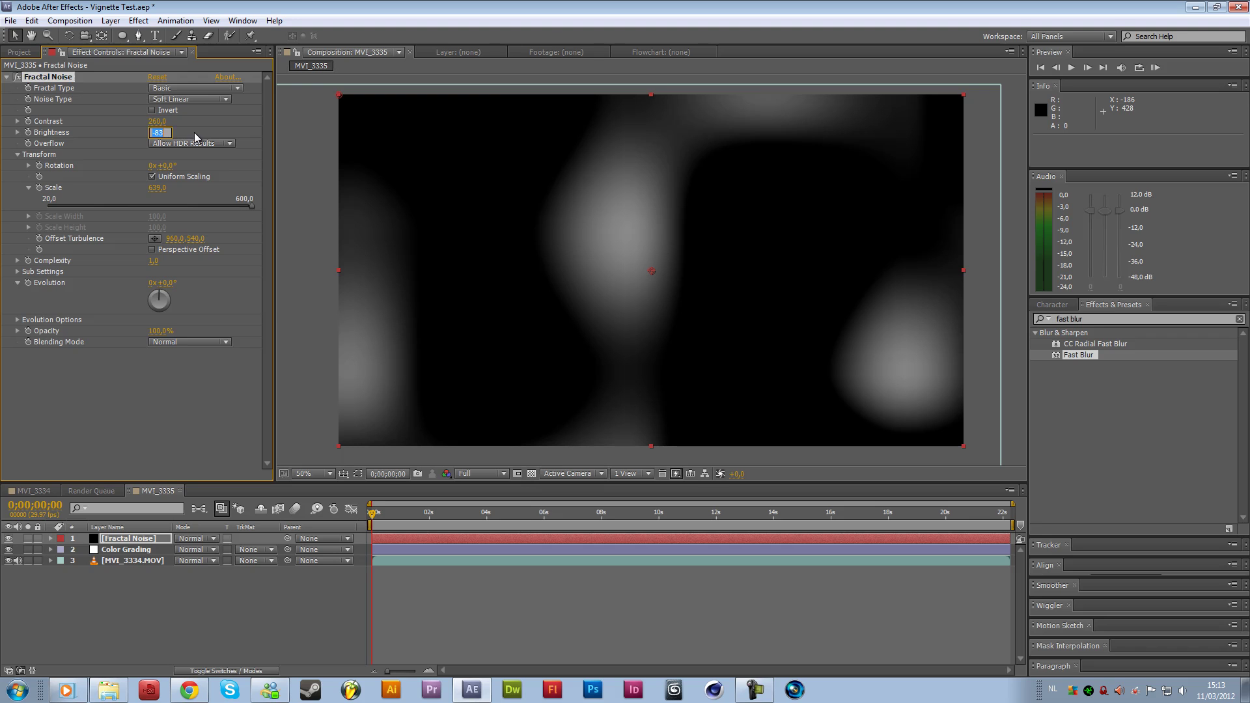
left_click(194, 132)
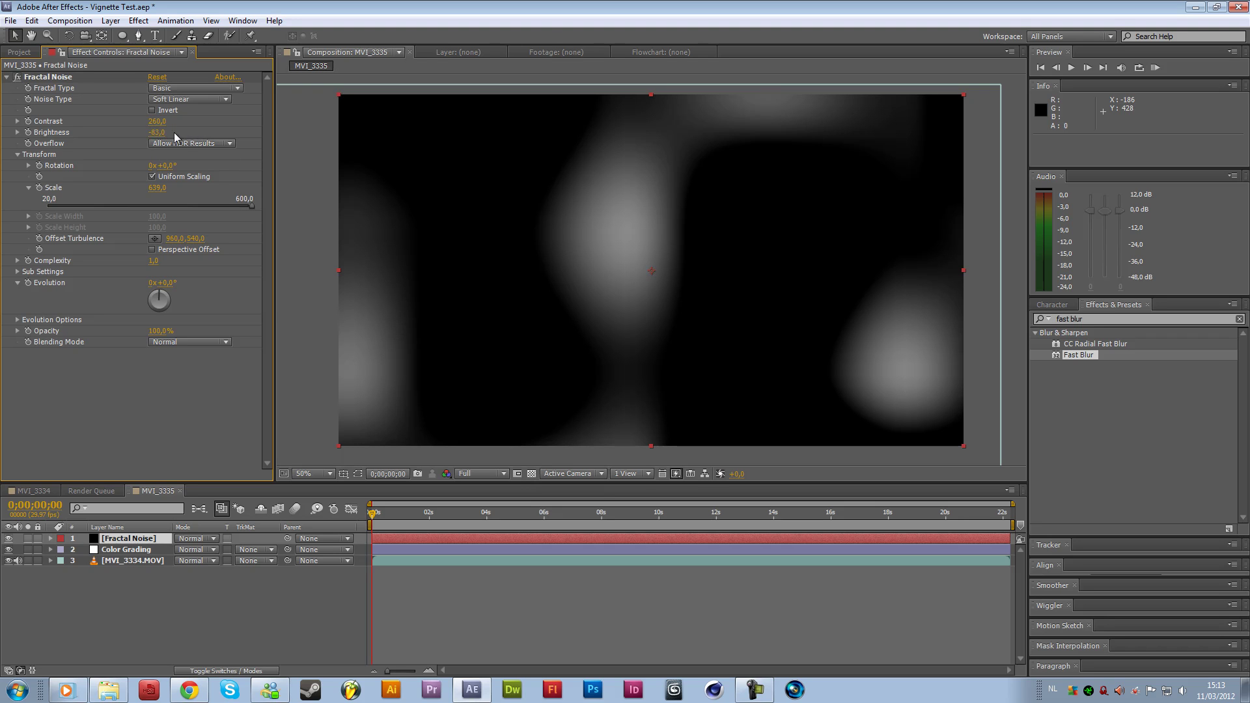
Apply the Hue/Saturation effect to the Fractal Noise layer and enable Colorize
left_click(139, 20)
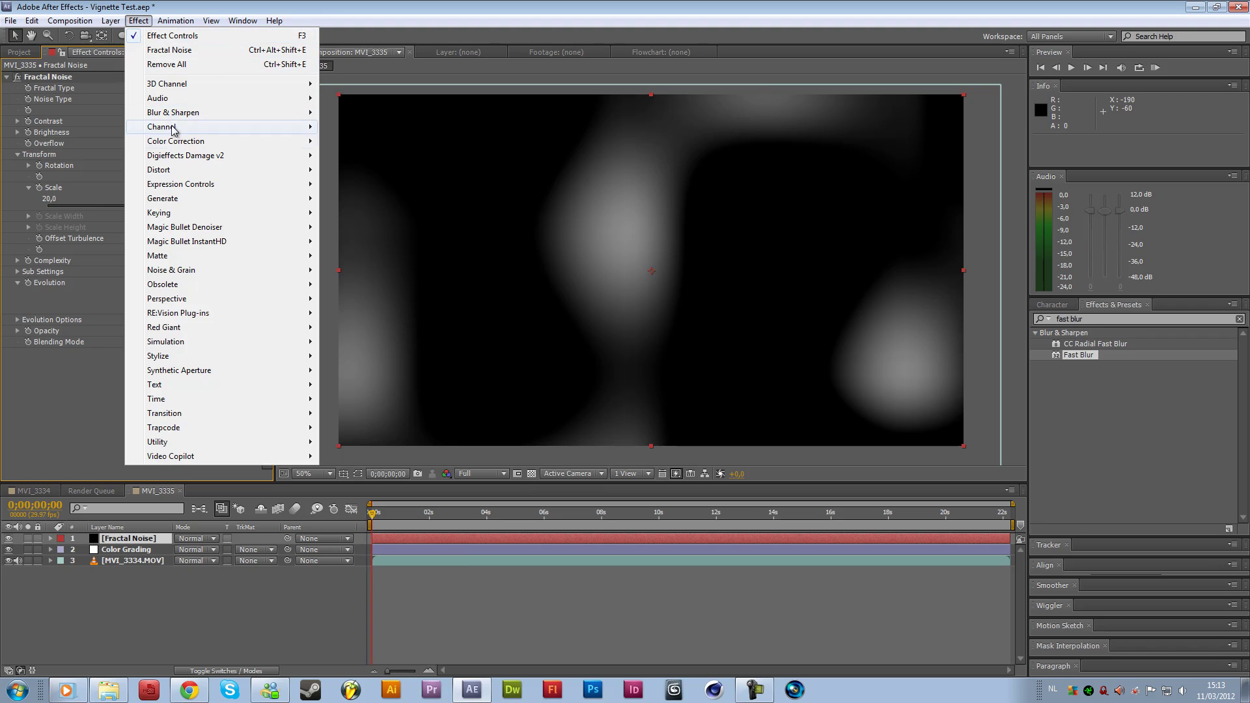
mouse_move(182, 142)
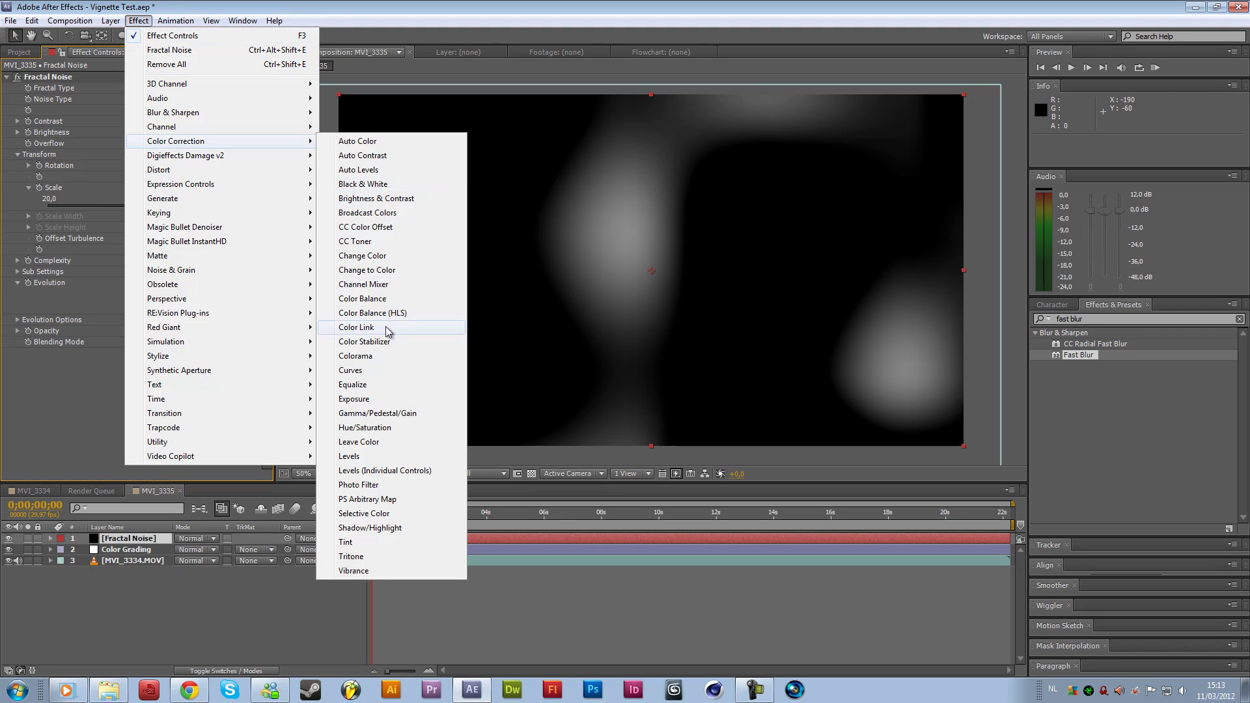
left_click(365, 427)
scroll(173, 460, "down", 2)
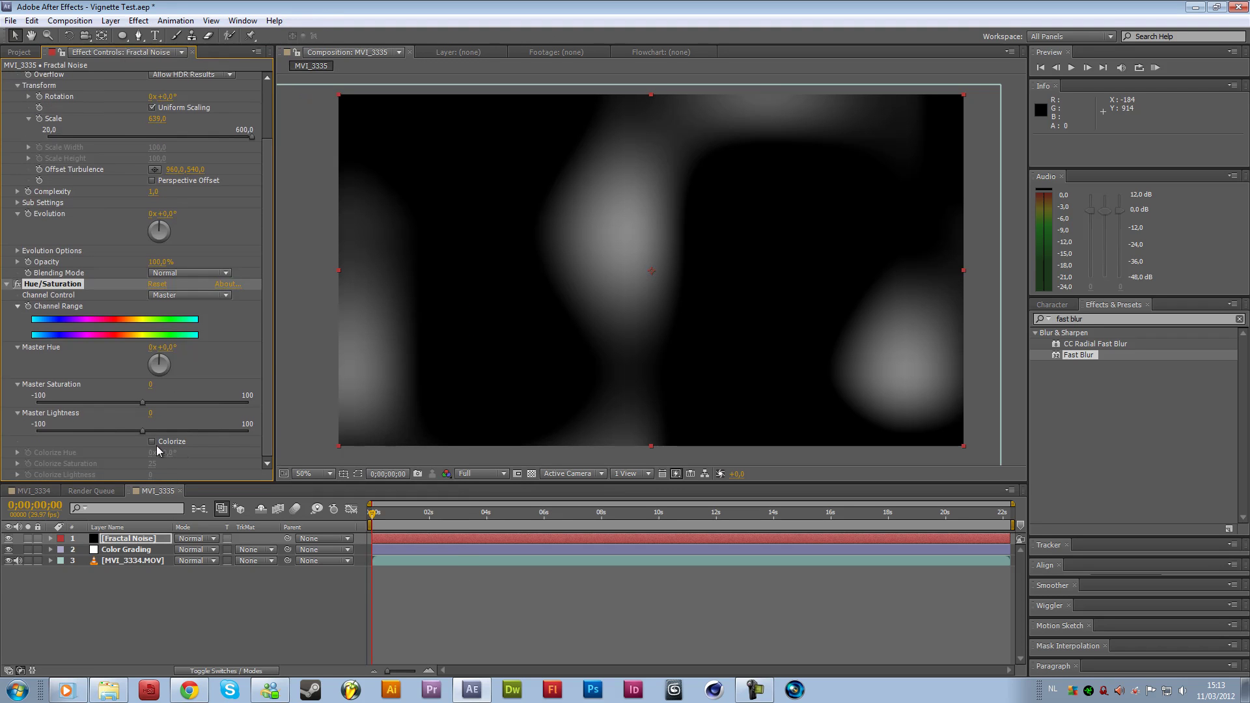
left_click(152, 440)
Set the Colorize Saturation to 70 and the Colorize Hue to 7° for a warm red tone
left_click(153, 464)
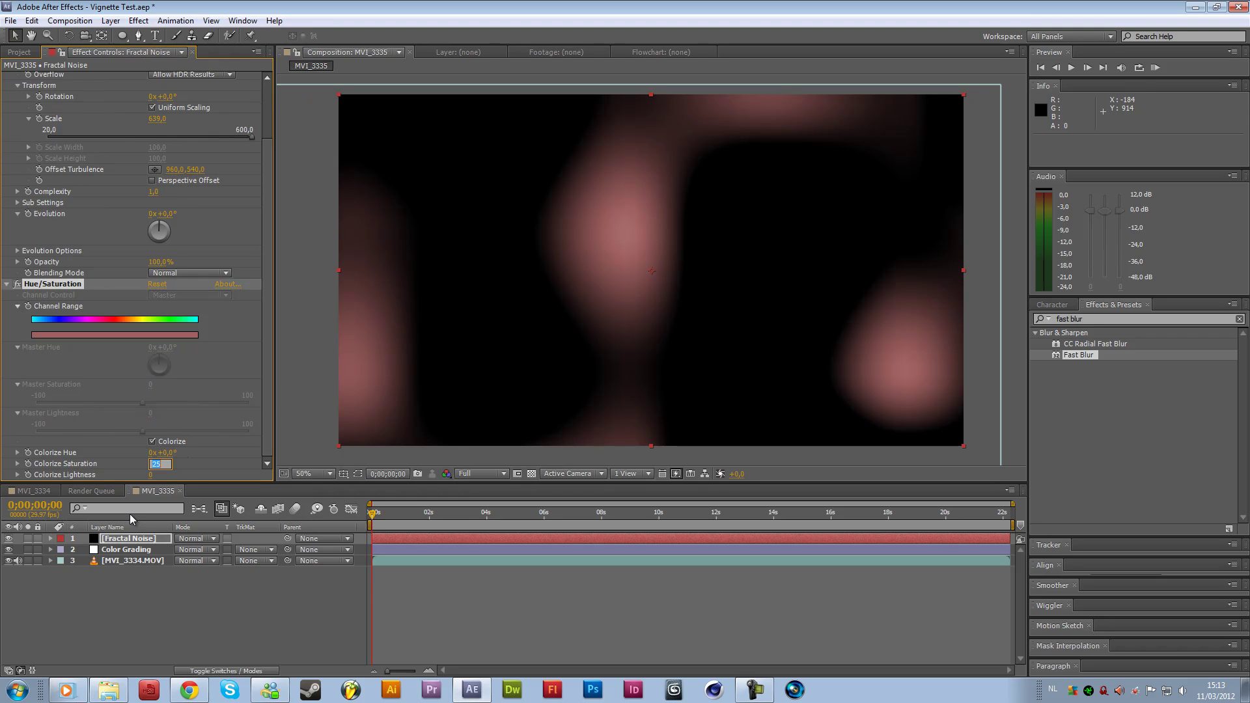
type("70")
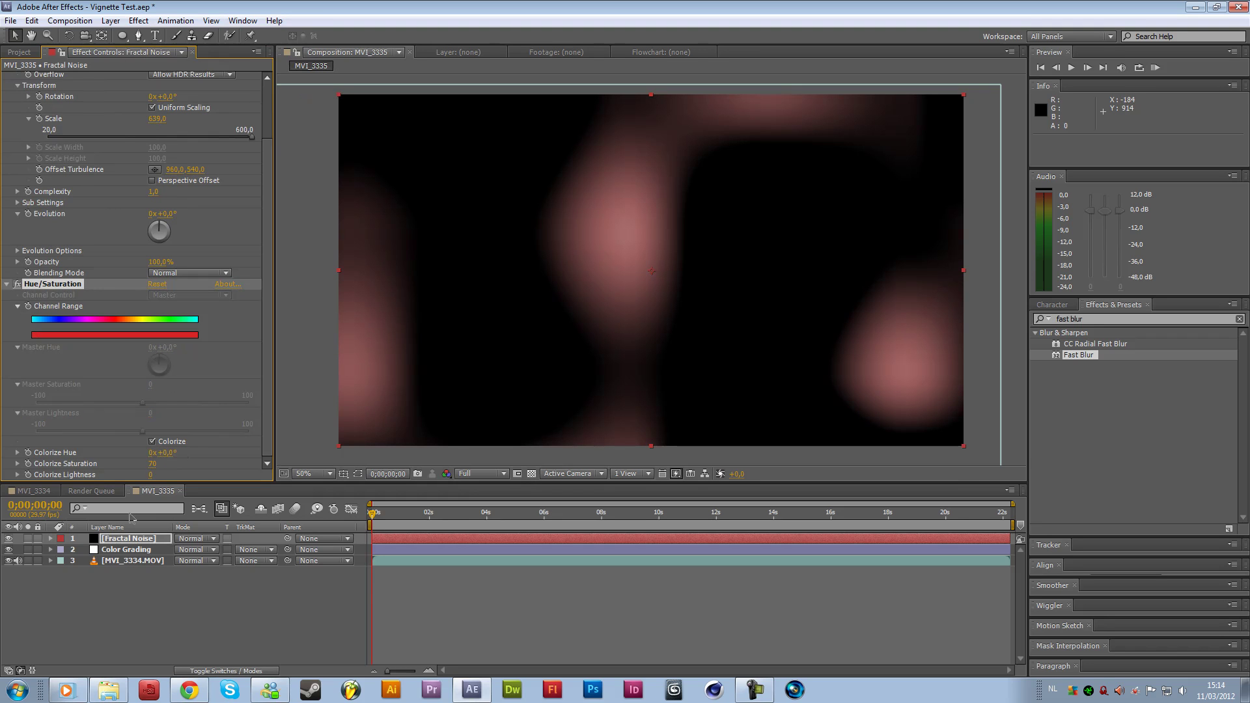
key("Return")
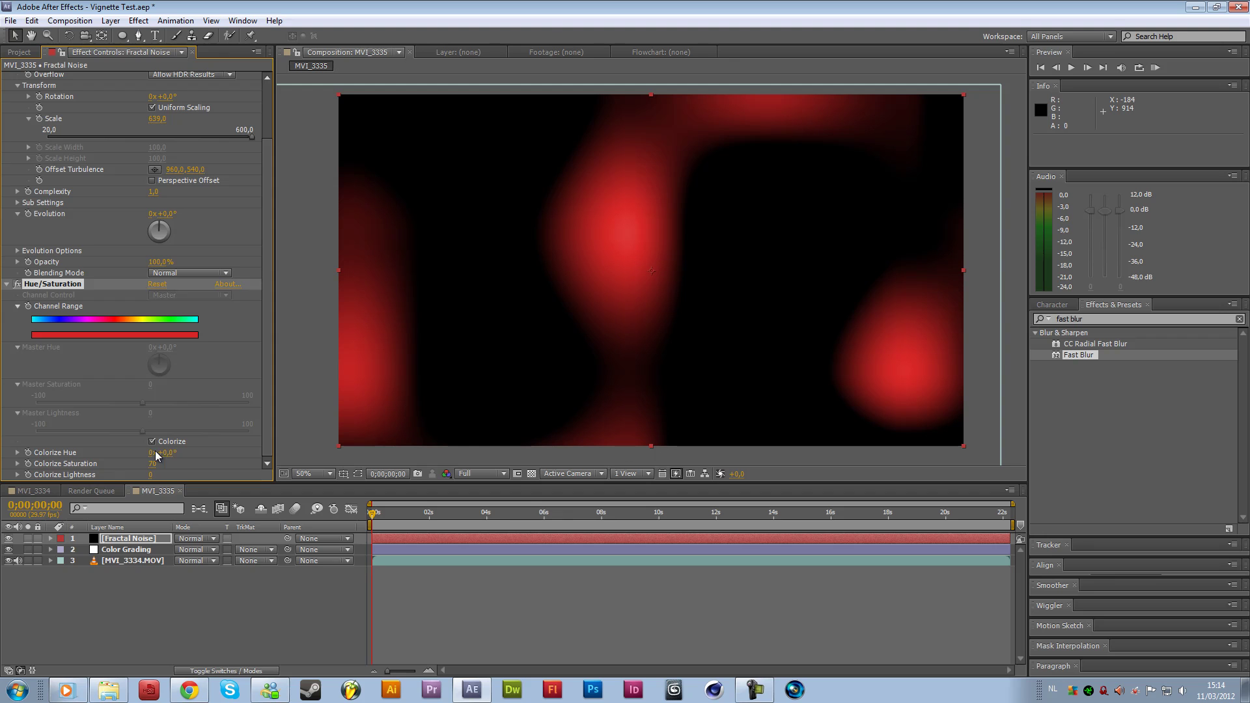
mouse_move(169, 451)
left_mouse_down()
mouse_move(181, 450)
mouse_move(162, 457)
left_mouse_up()
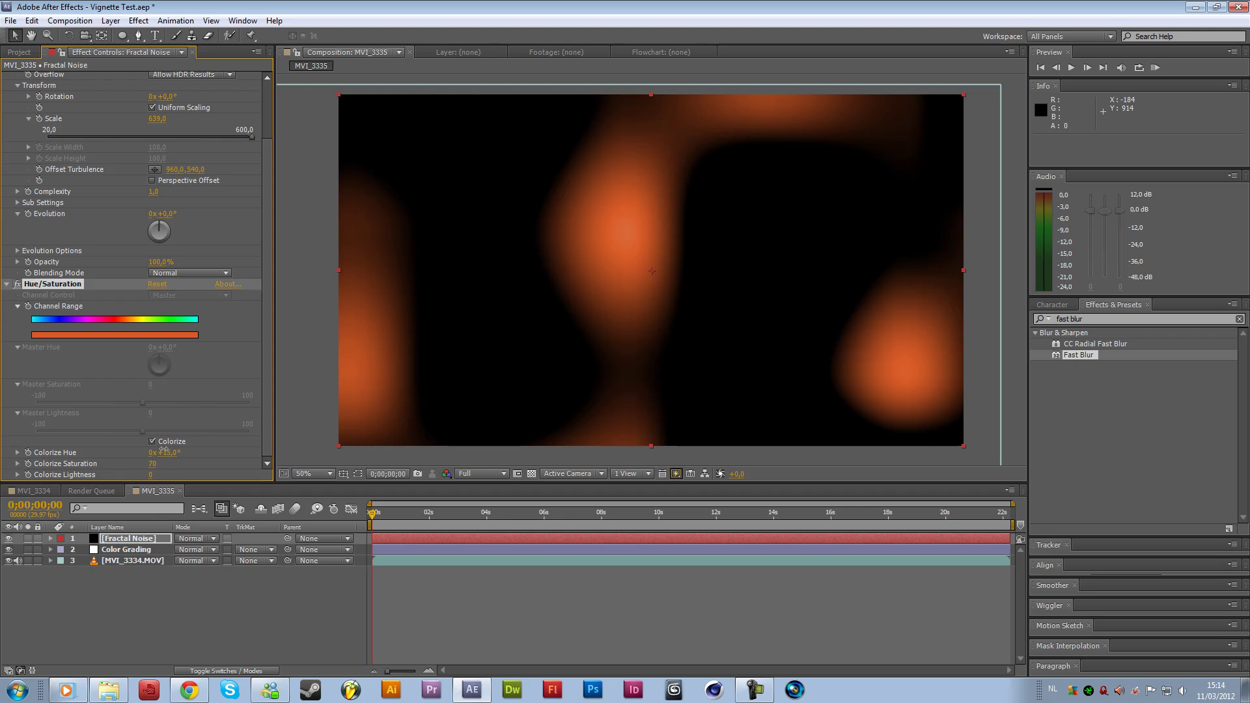
left_click(167, 454)
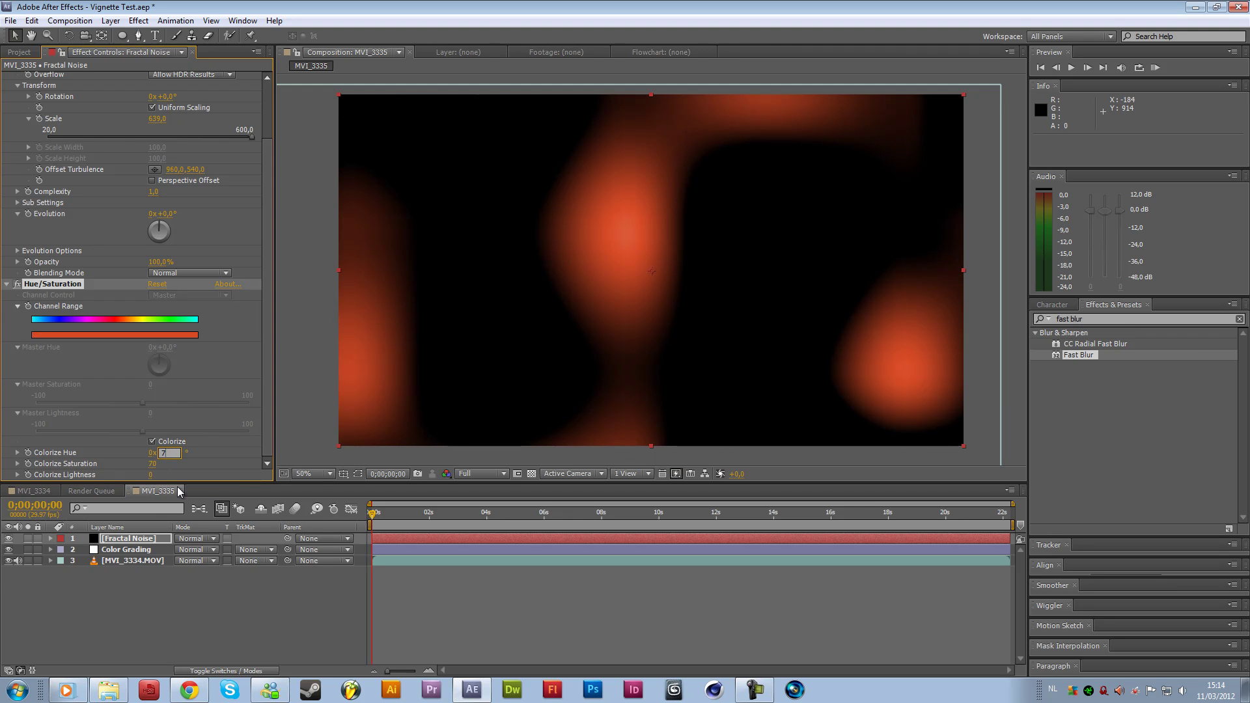
type("7")
key("Return")
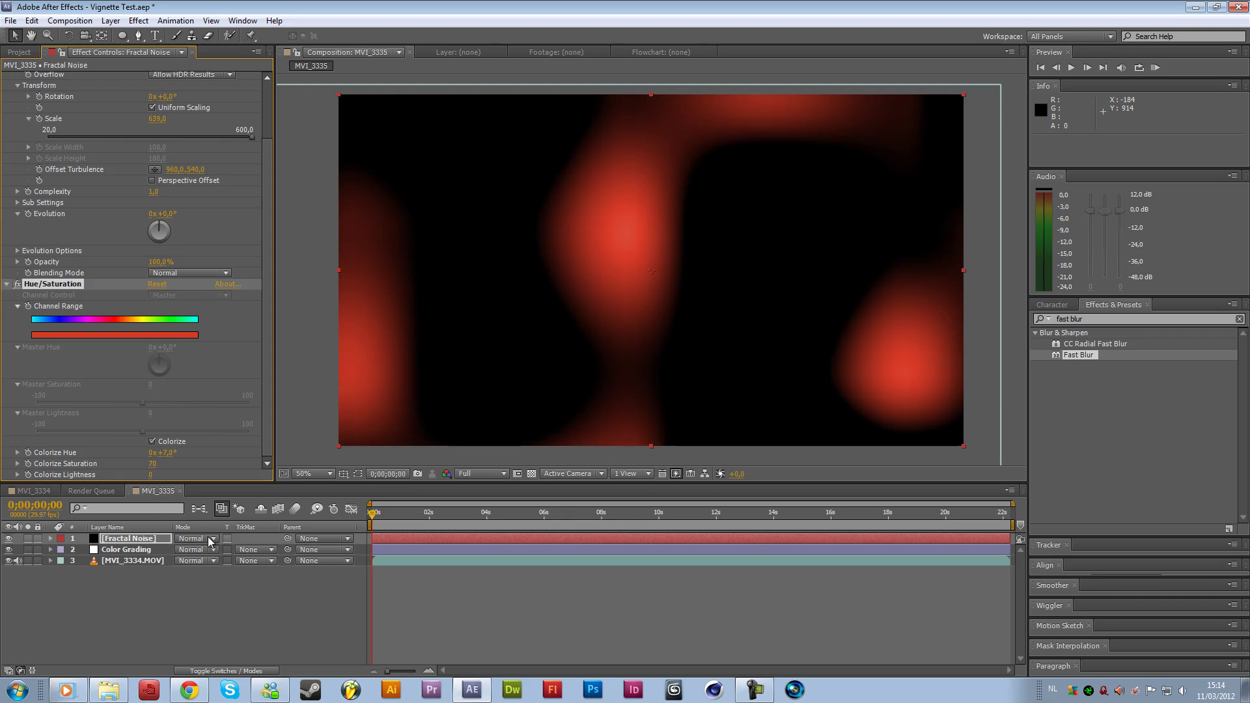
Set the Fractal Noise layer's blending mode to Add over the garden footage
left_click(206, 671)
left_click(206, 671)
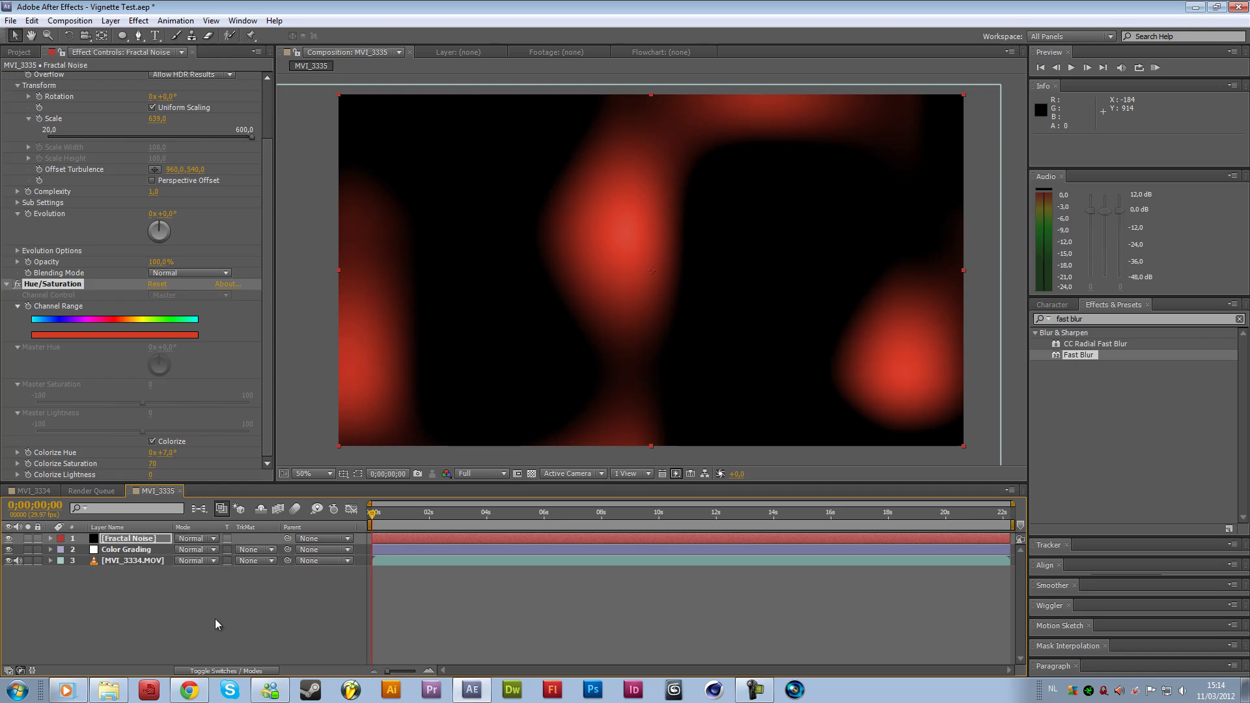
left_click(190, 538)
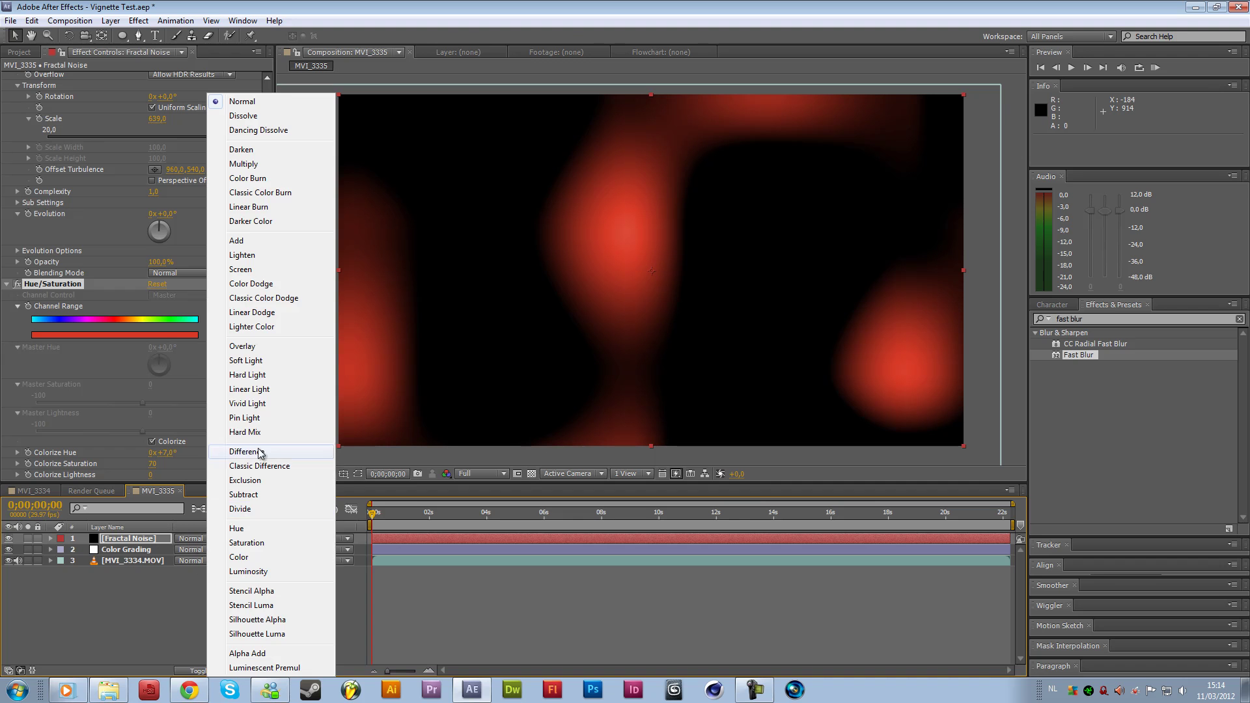
left_click(247, 241)
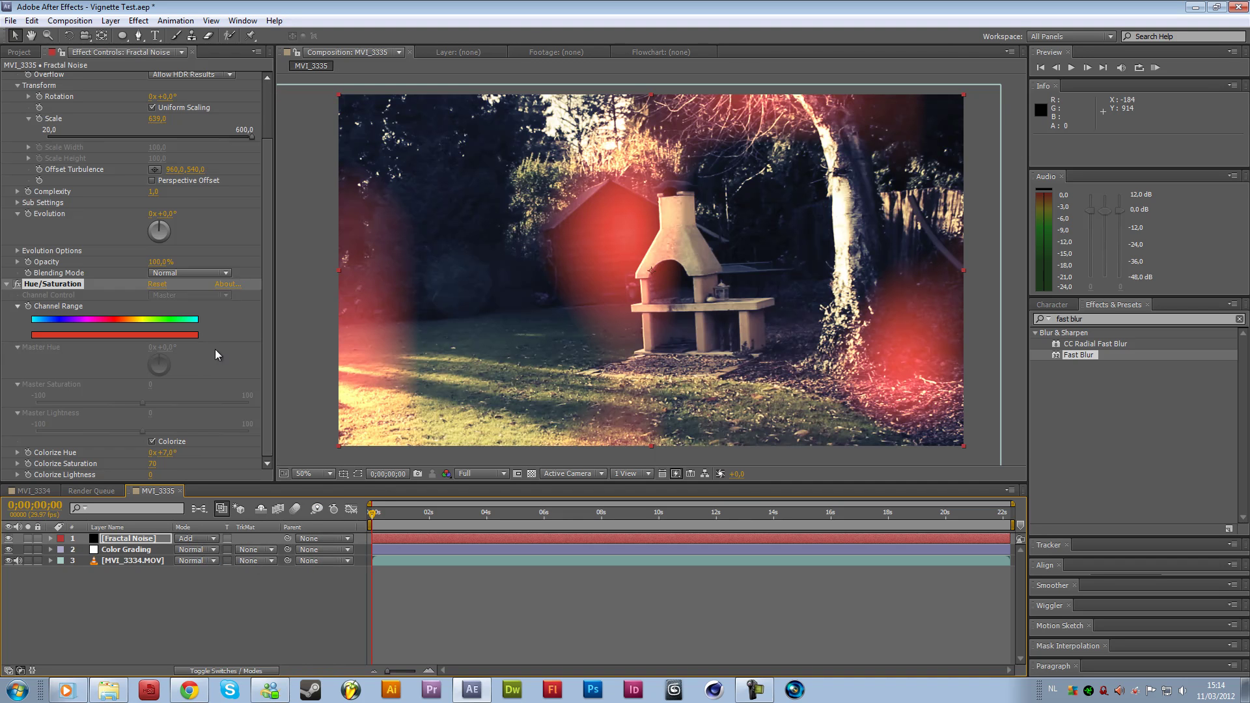
Try out other blending modes on the Fractal Noise layer, starting with Lighten, and return it to Add
left_click(195, 538)
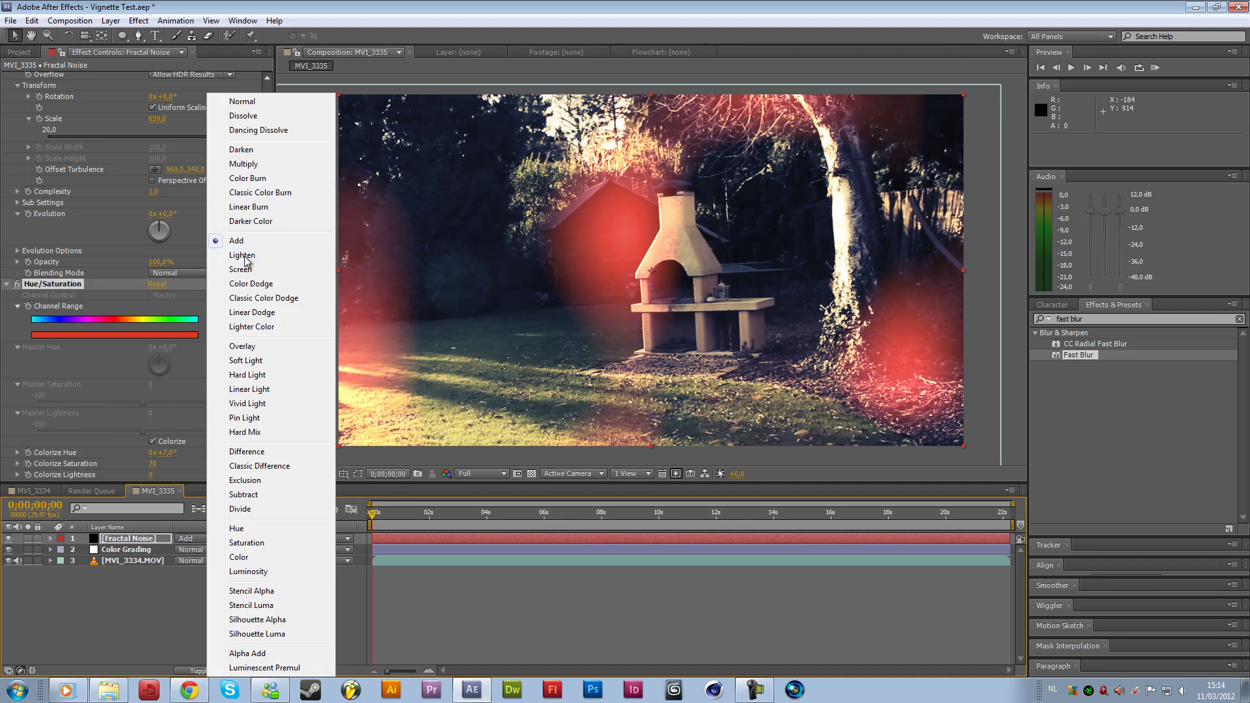
left_click(244, 255)
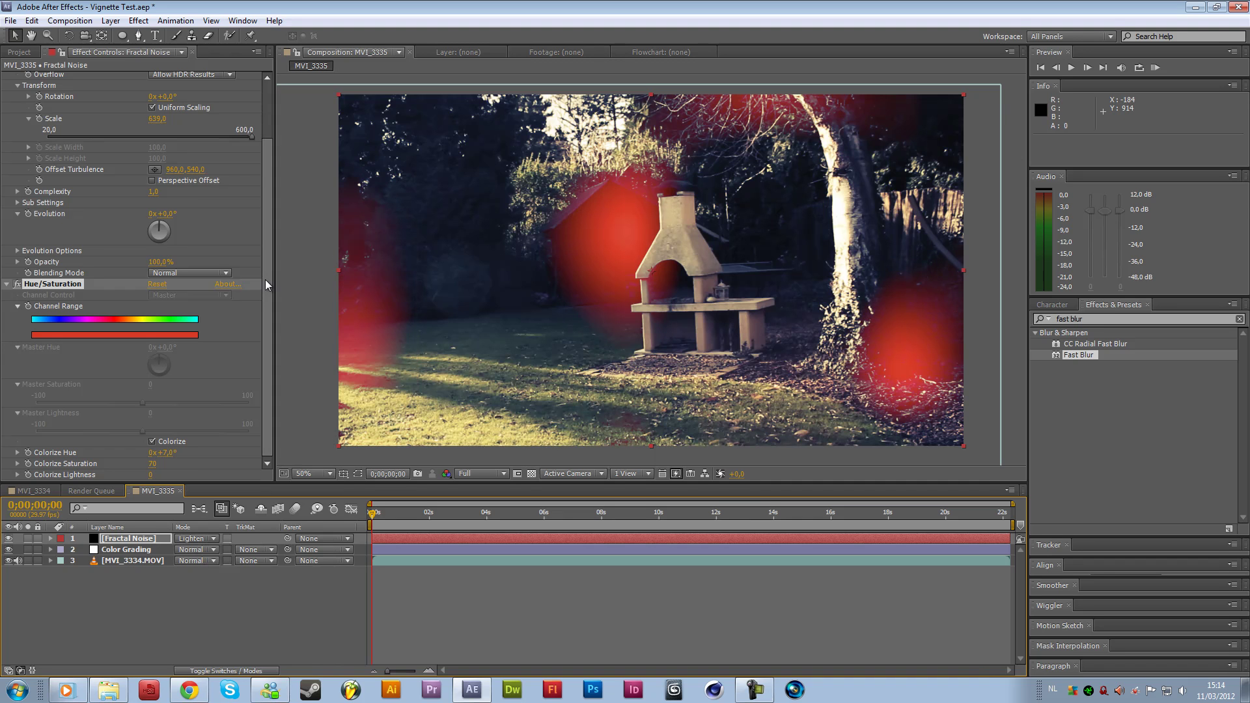
key("shift+equal")
key("shift+equal")
key("shift+equal")
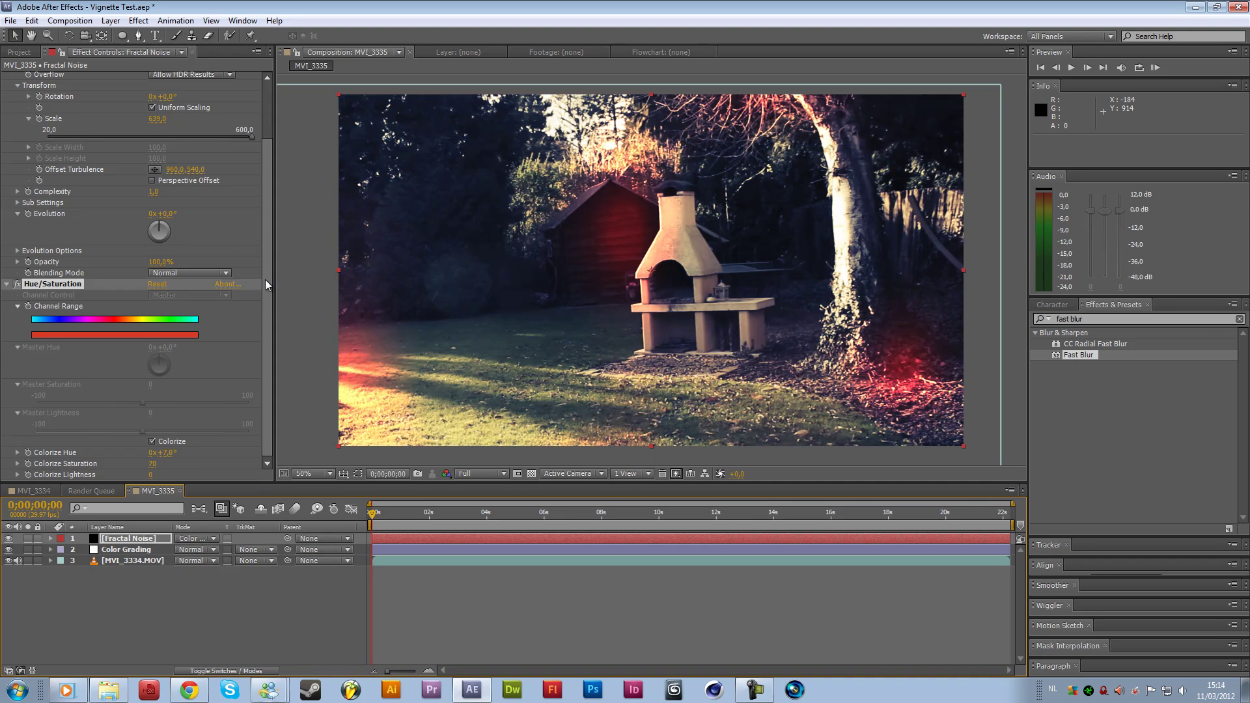
key("shift+equal")
key("shift+equal")
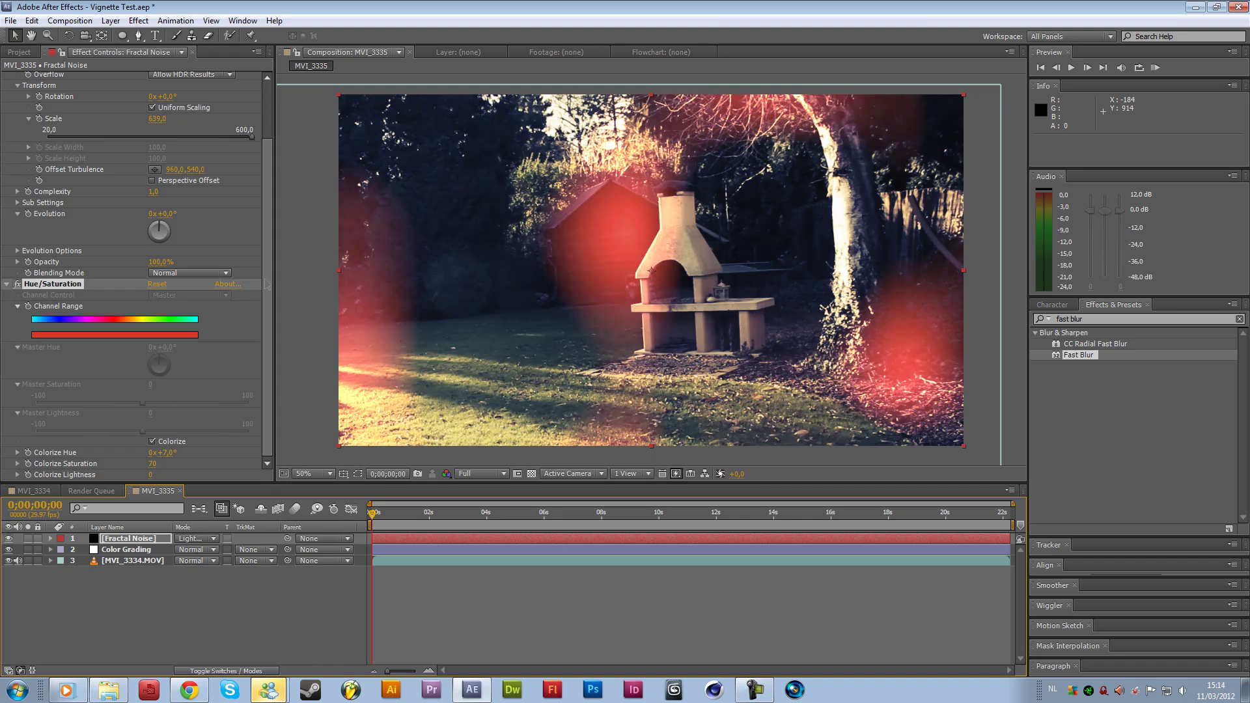
key("shift+equal")
key("shift+equal")
key("shift+equal")
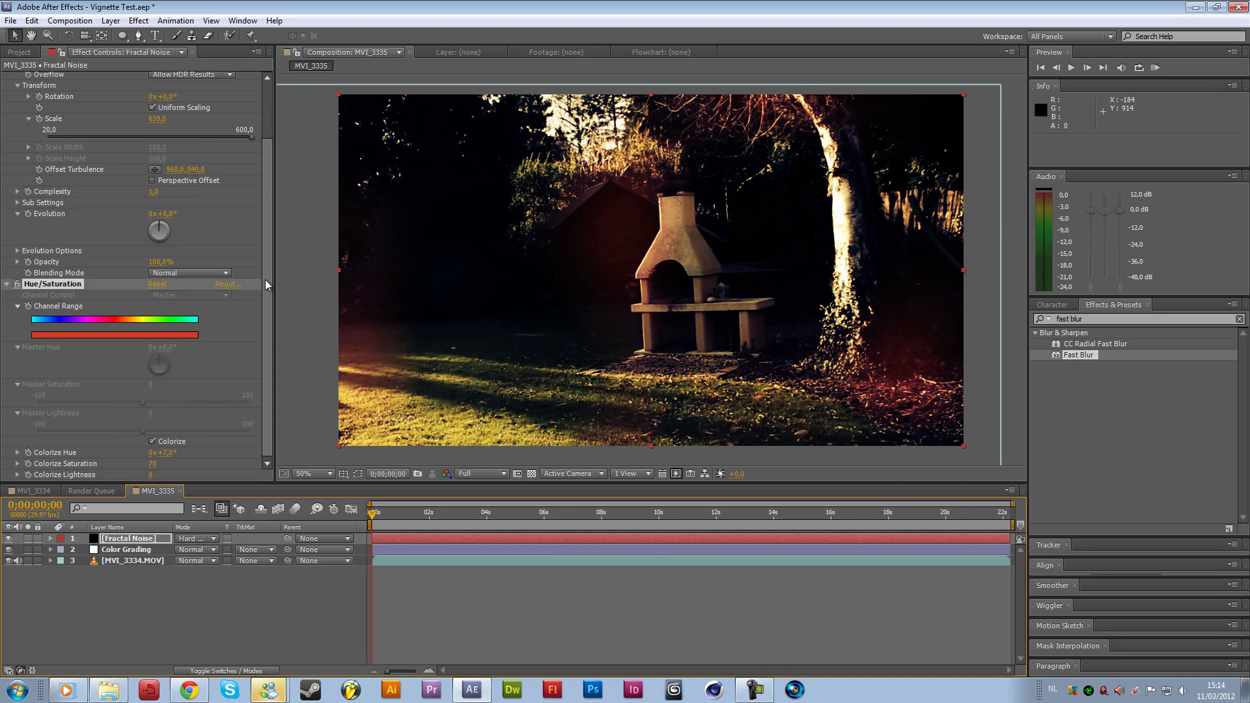
key("shift+equal")
key("shift+equal")
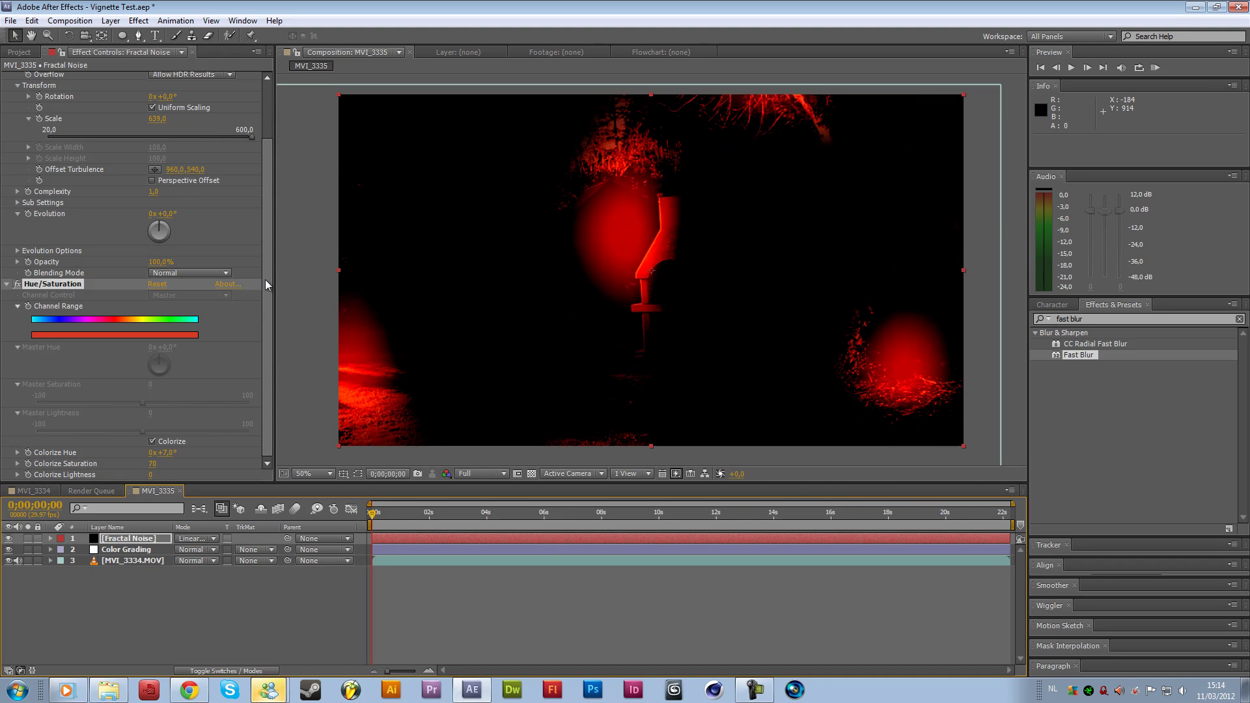
key("shift+equal")
key("shift+equal")
key("shift+equal")
key("shift+equal")
key("shift+equal")
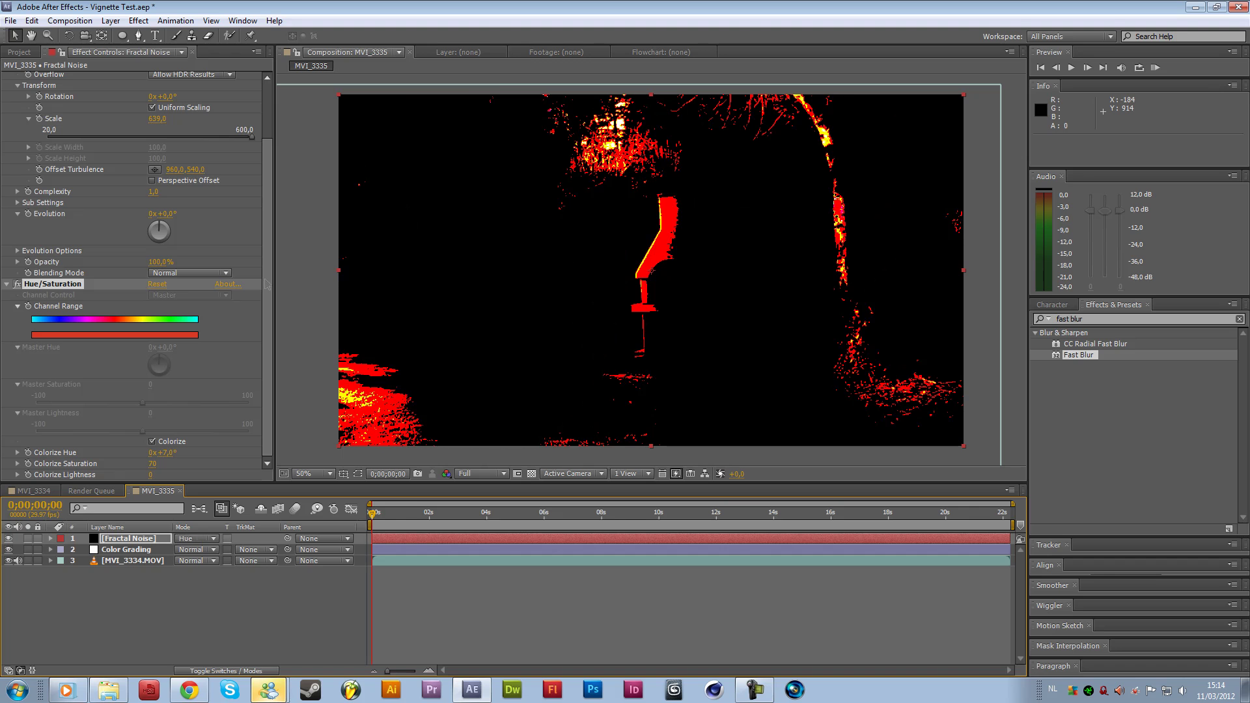
key("shift+equal")
key("shift+equal")
key("shift+equal")
key("shift+equal")
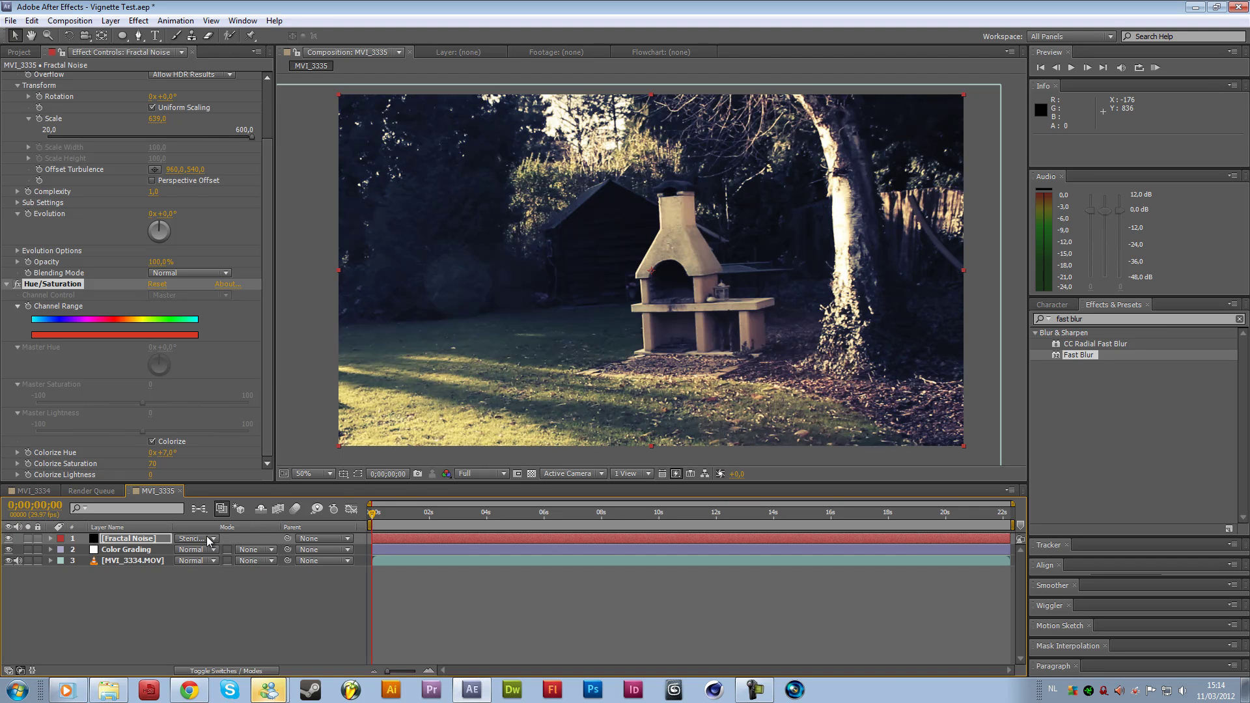
left_click(209, 540)
left_click(325, 241)
Set the Fractal Noise layer's opacity to 50% to soften the red light burn
key("t")
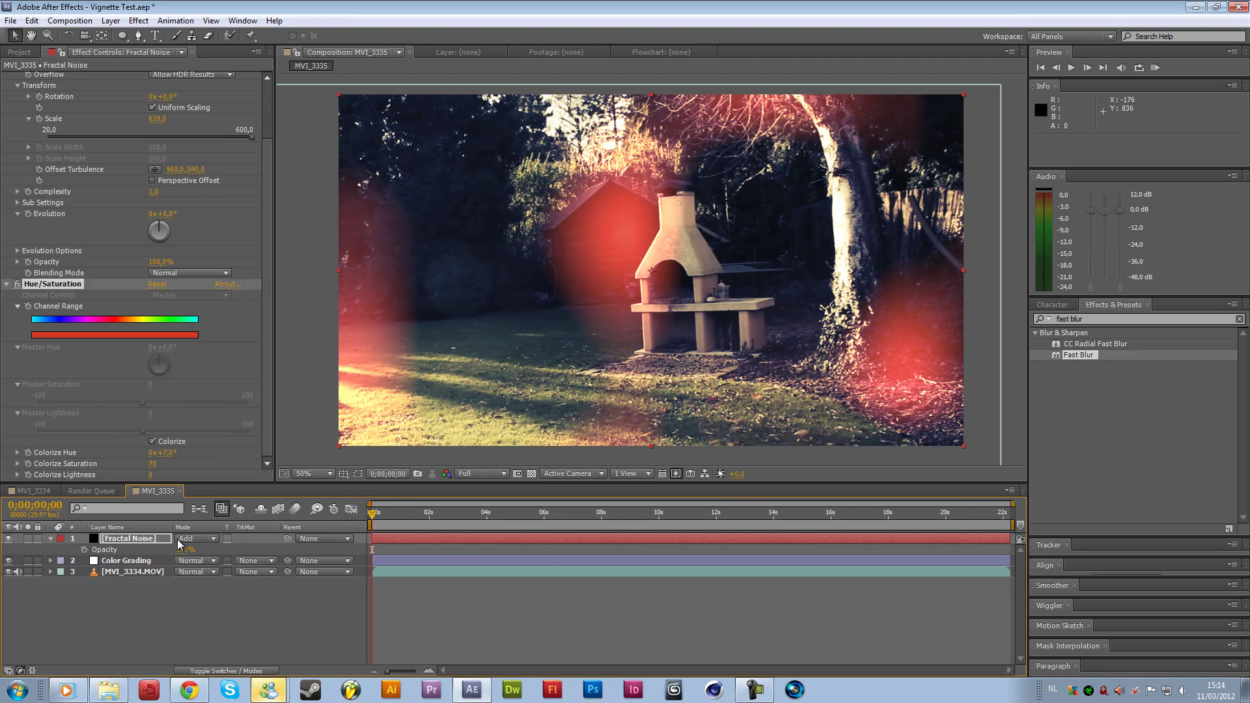
left_click(185, 549)
type("67")
key("Return")
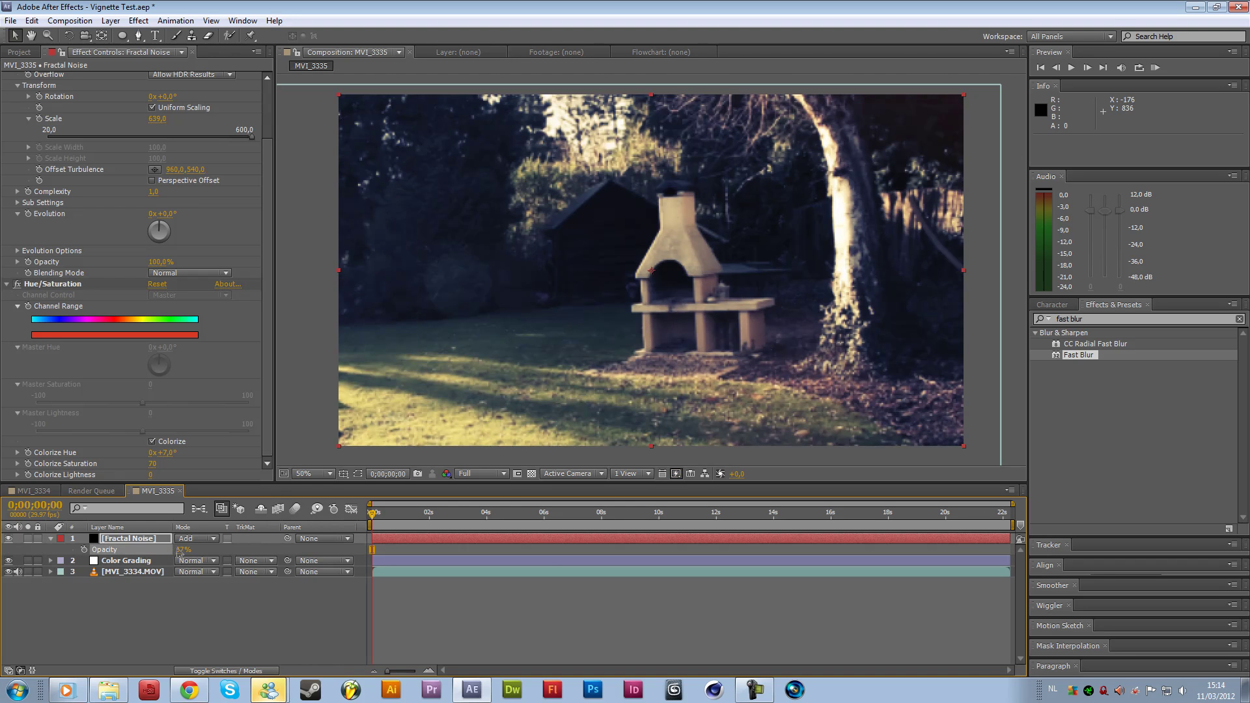
left_click_drag(179, 552, 178, 627)
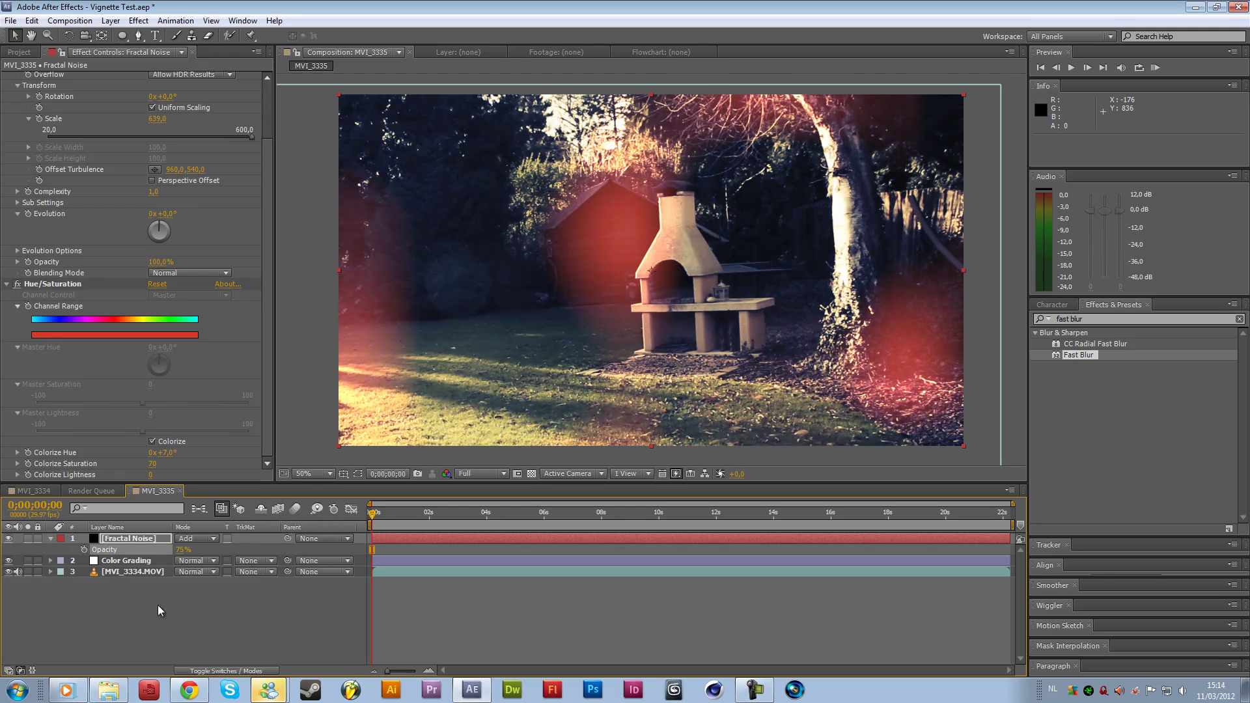
left_click(184, 551)
type("50")
key("Return")
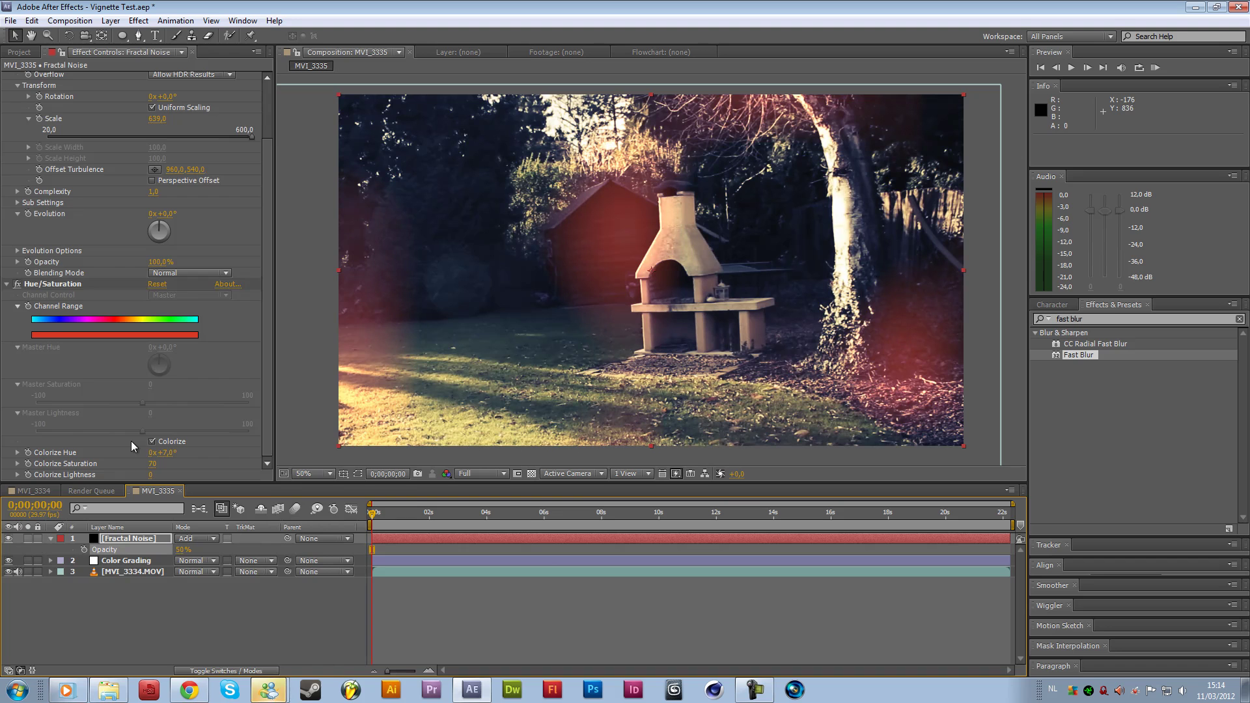
Increase the Fractal Noise effect's Scale to 2525 to spread the red glow into one large soft area
scroll(147, 213, "up", 2)
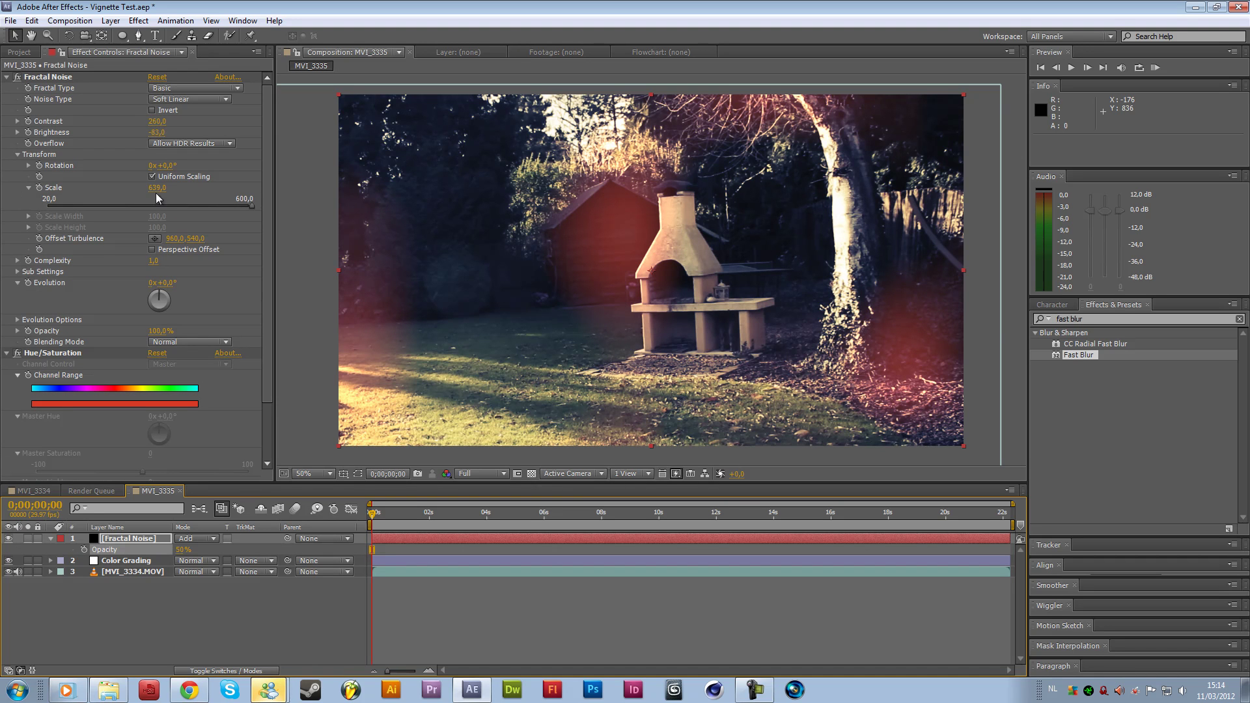
left_click_drag(156, 189, 352, 194)
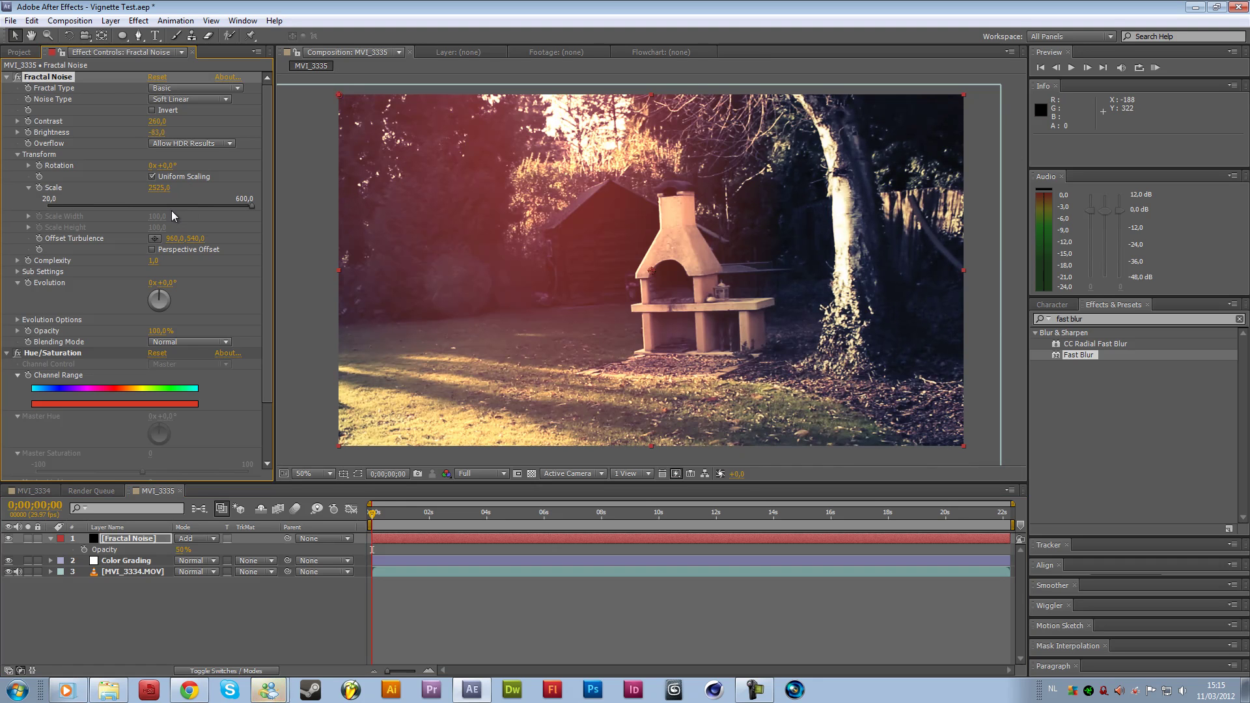
scroll(174, 310, "down", 2)
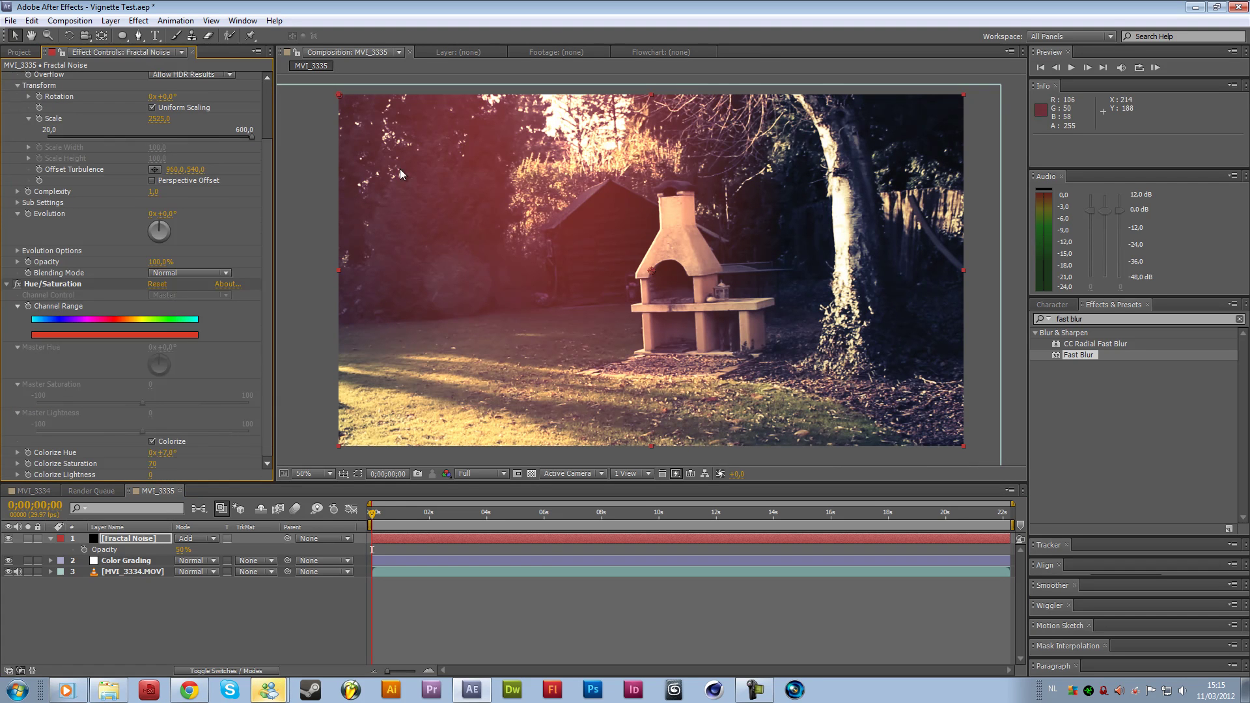
Animate the Fractal Noise Evolution with the expression time*70 and check the motion from the start of the composition
scroll(77, 318, "up", 2)
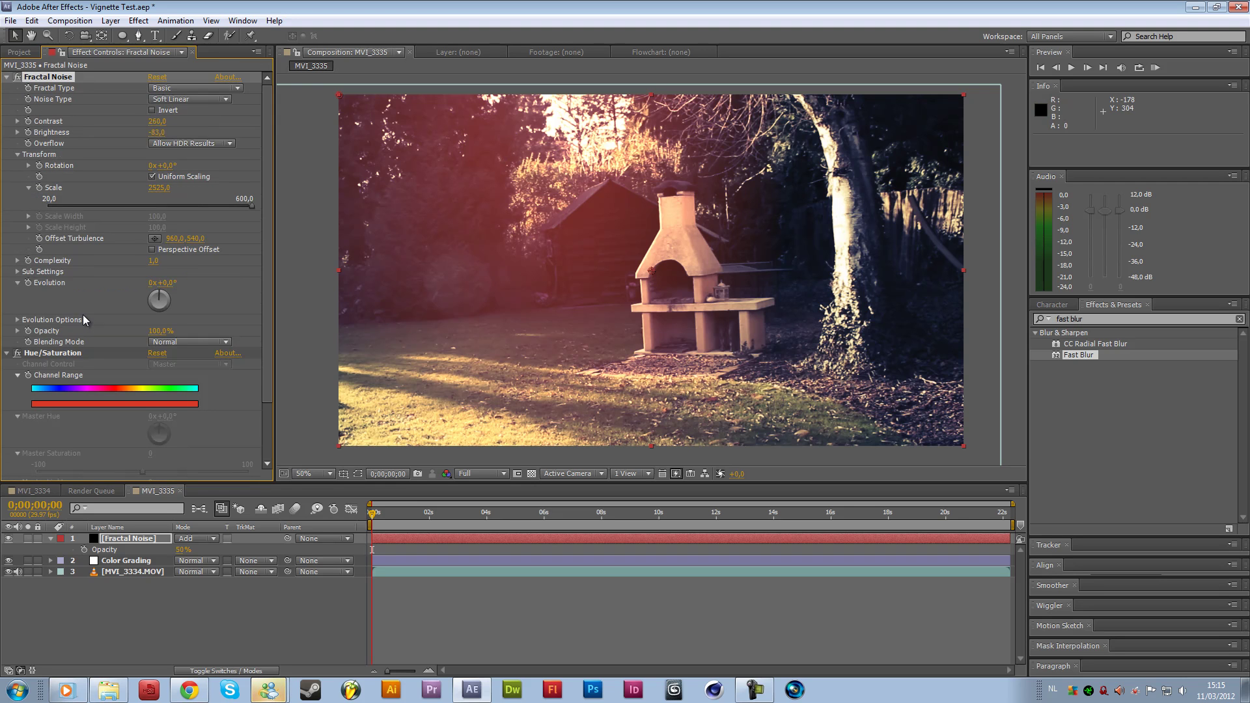
left_click(29, 282, "alt")
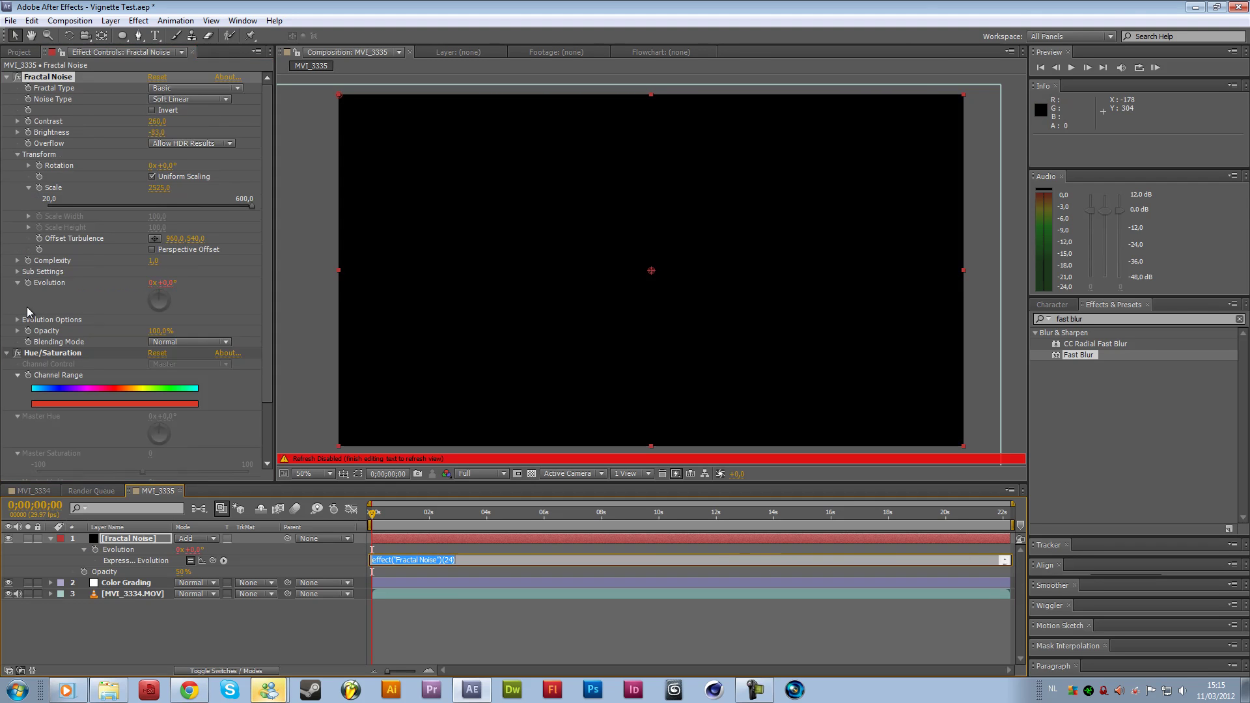
type("time*70")
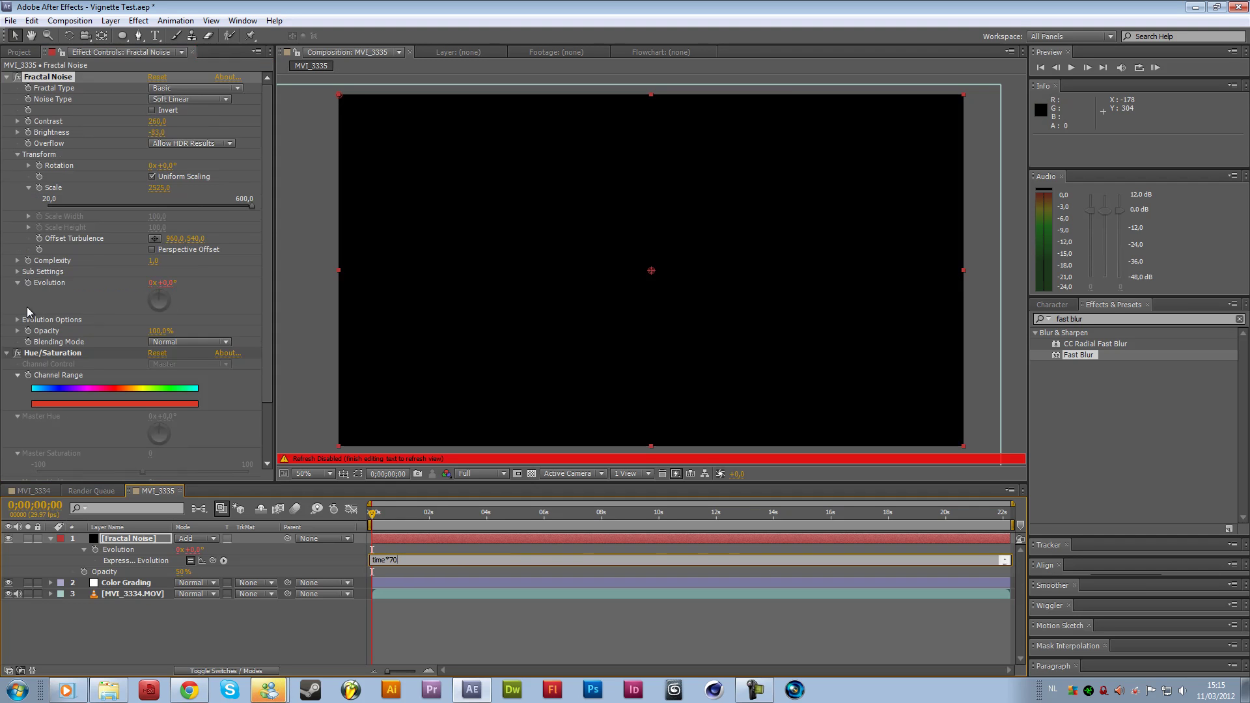
left_click(26, 307)
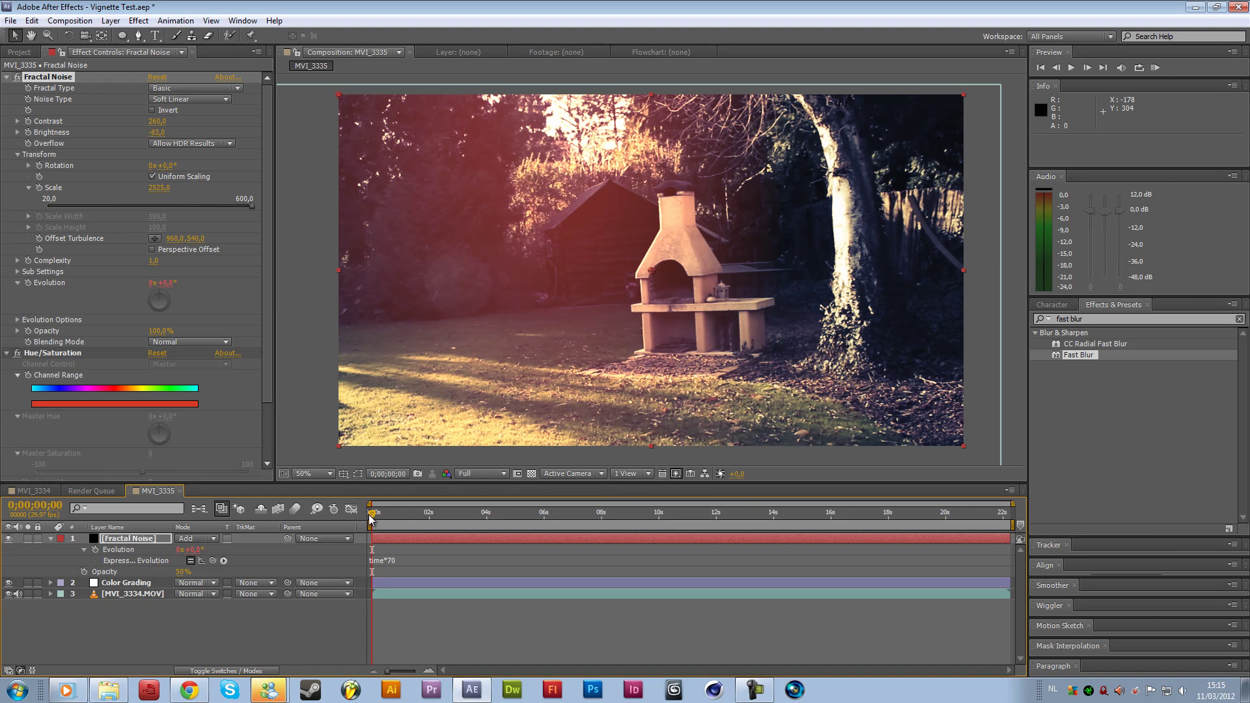
left_click_drag(372, 515, 458, 523)
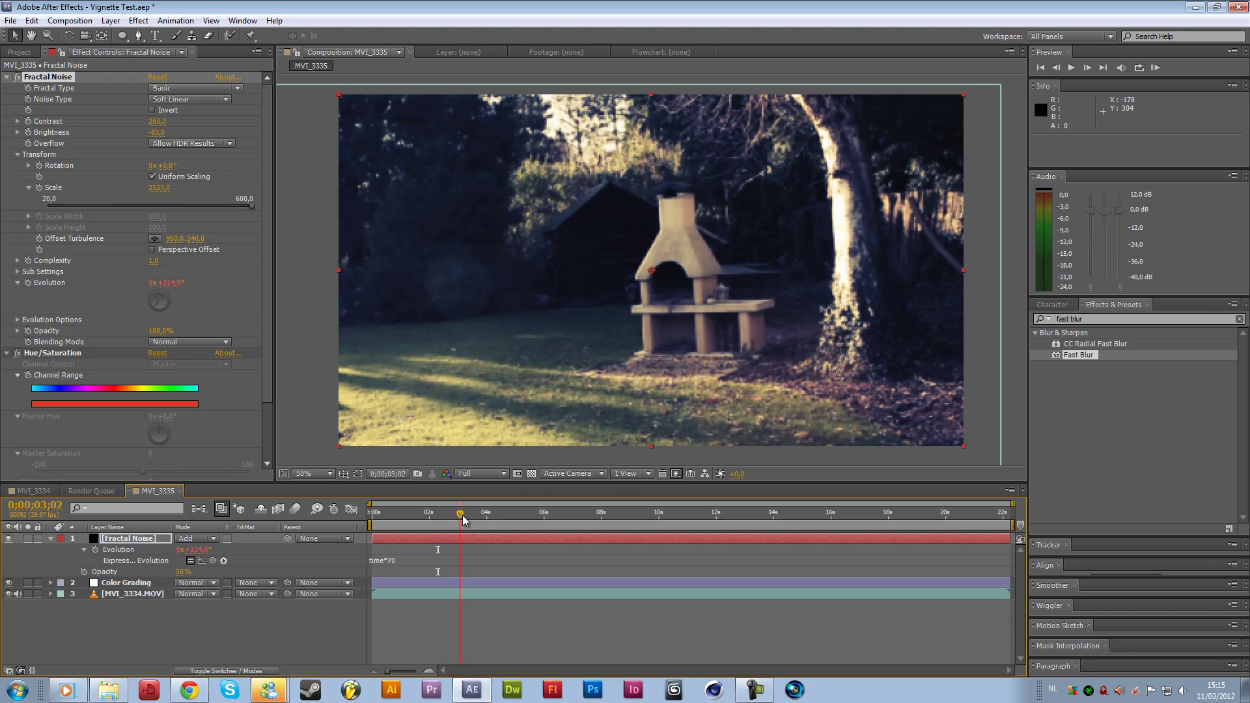
left_click(370, 518)
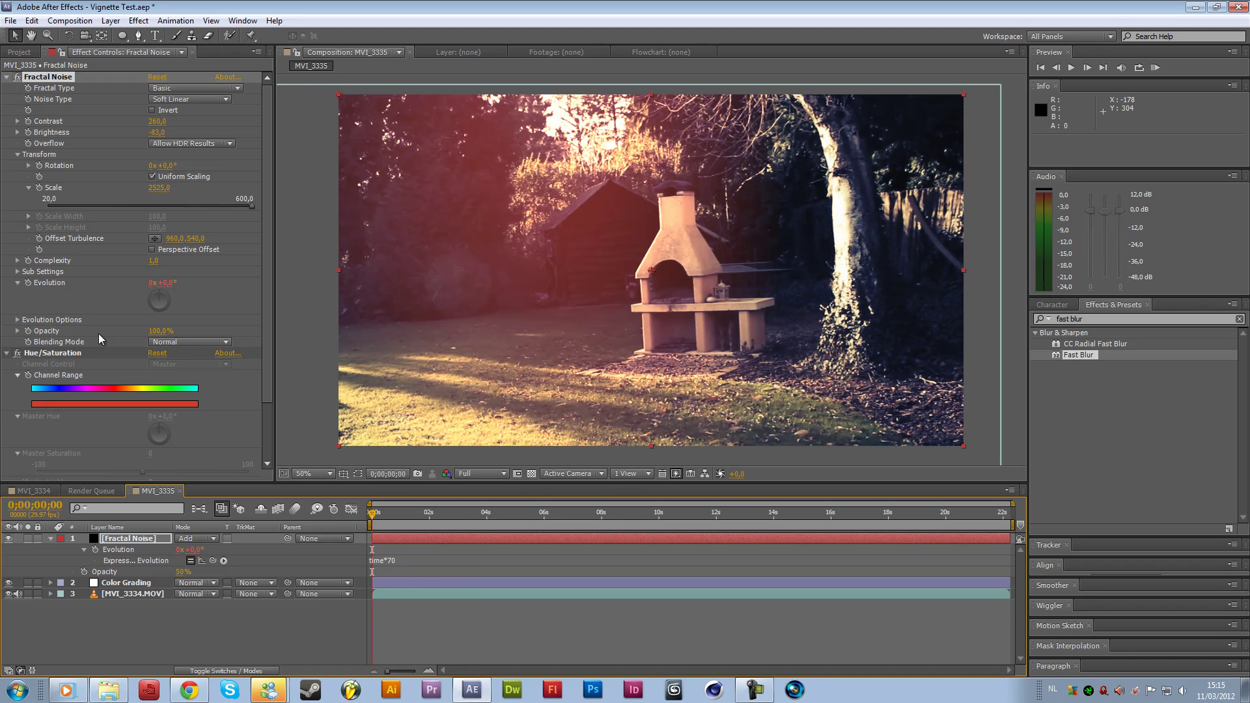
Add an Offset Turbulence keyframe at the first frame and trim the composition to a work area lasting 0;00;02;20
left_click(66, 245)
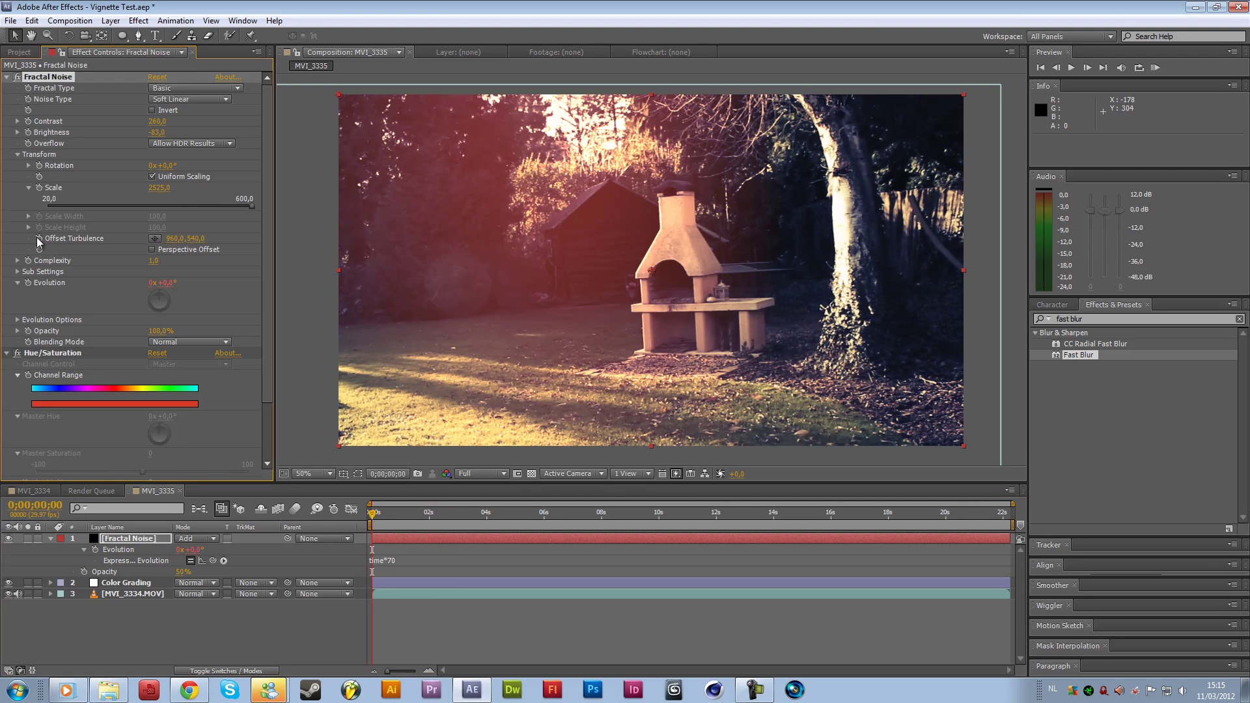
left_click(39, 238)
left_click_drag(416, 515, 446, 513)
right_click(438, 522)
left_click(475, 561)
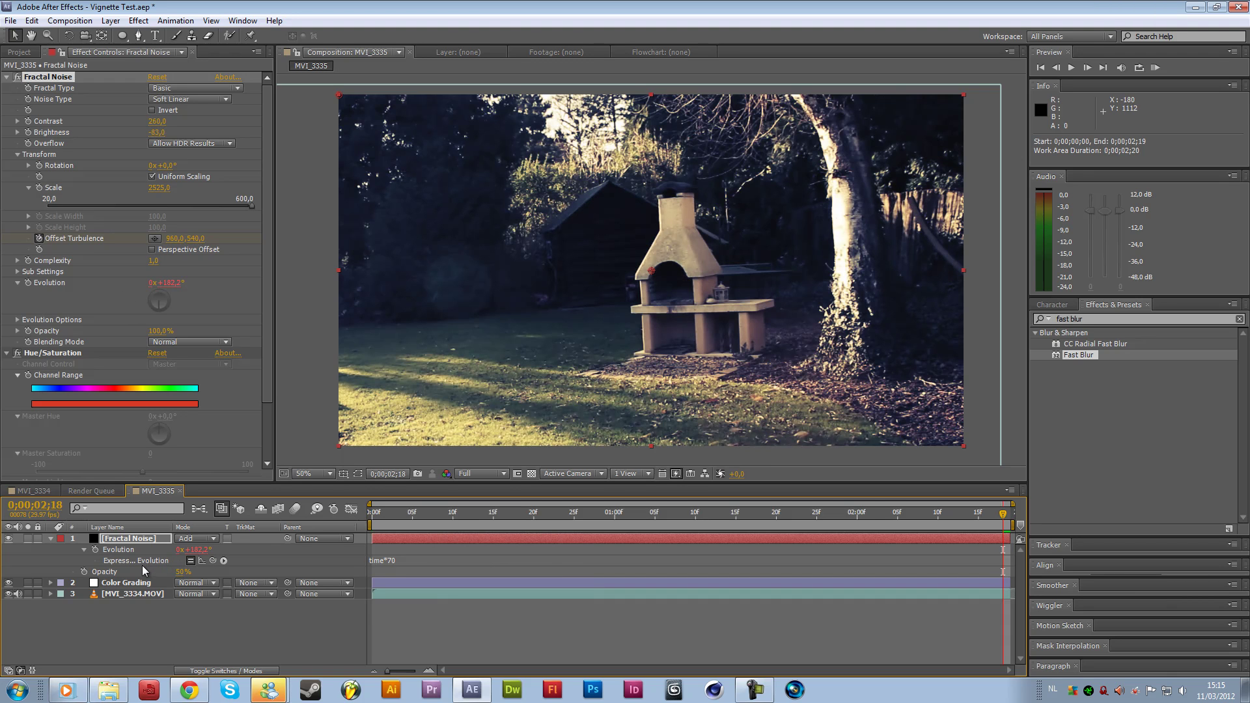
Add a second Offset Turbulence keyframe of 960, 5000 at 0;00;02;18 and view the frame at 0;00;00;15
key("u")
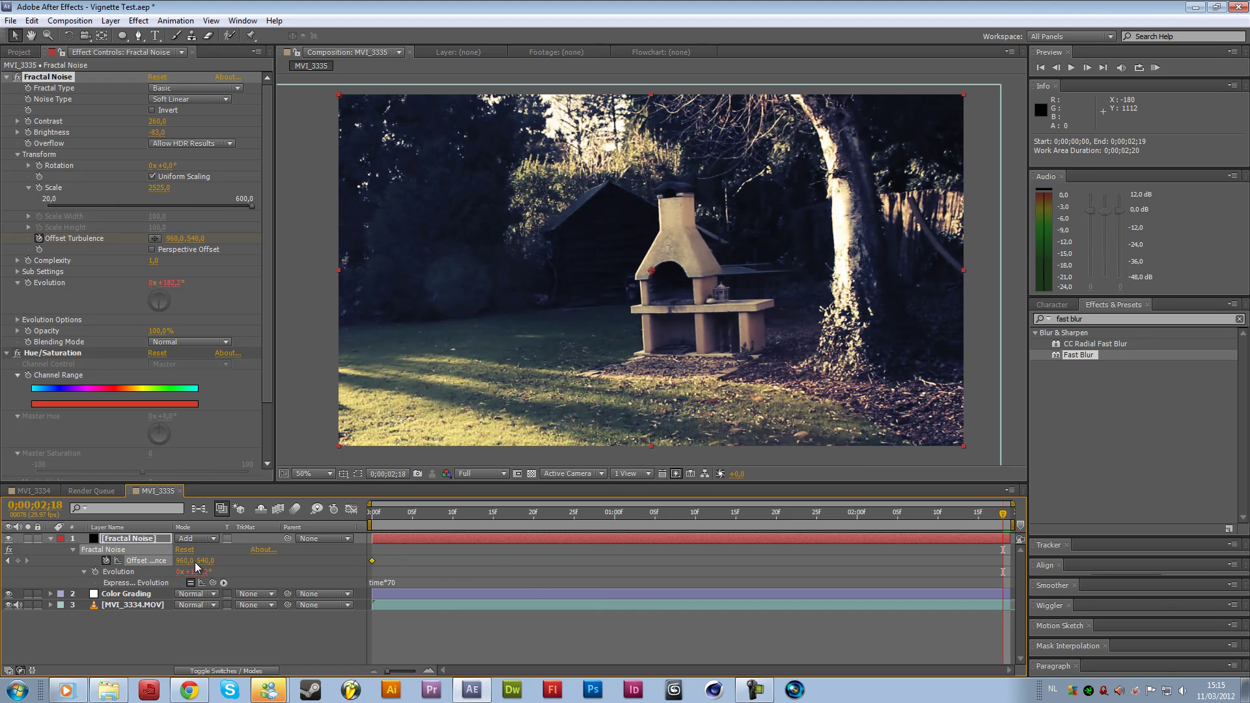
left_click_drag(205, 561, 241, 564)
left_click(207, 561)
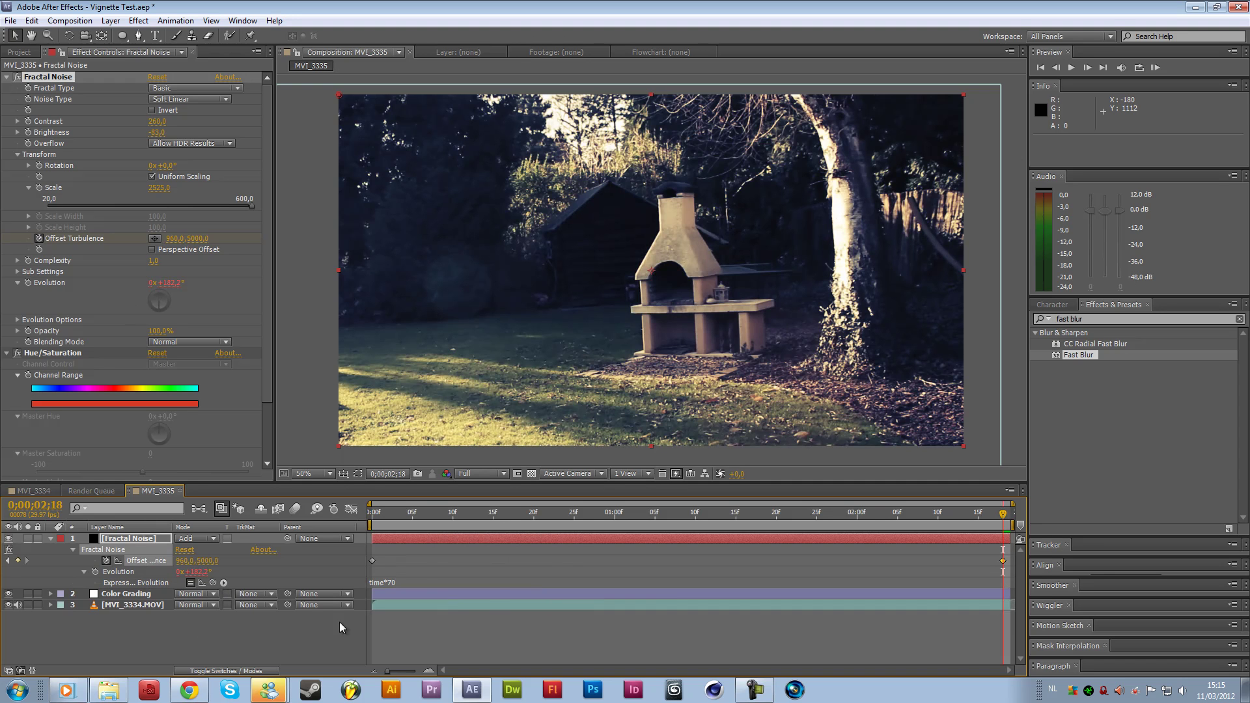
left_click(493, 515)
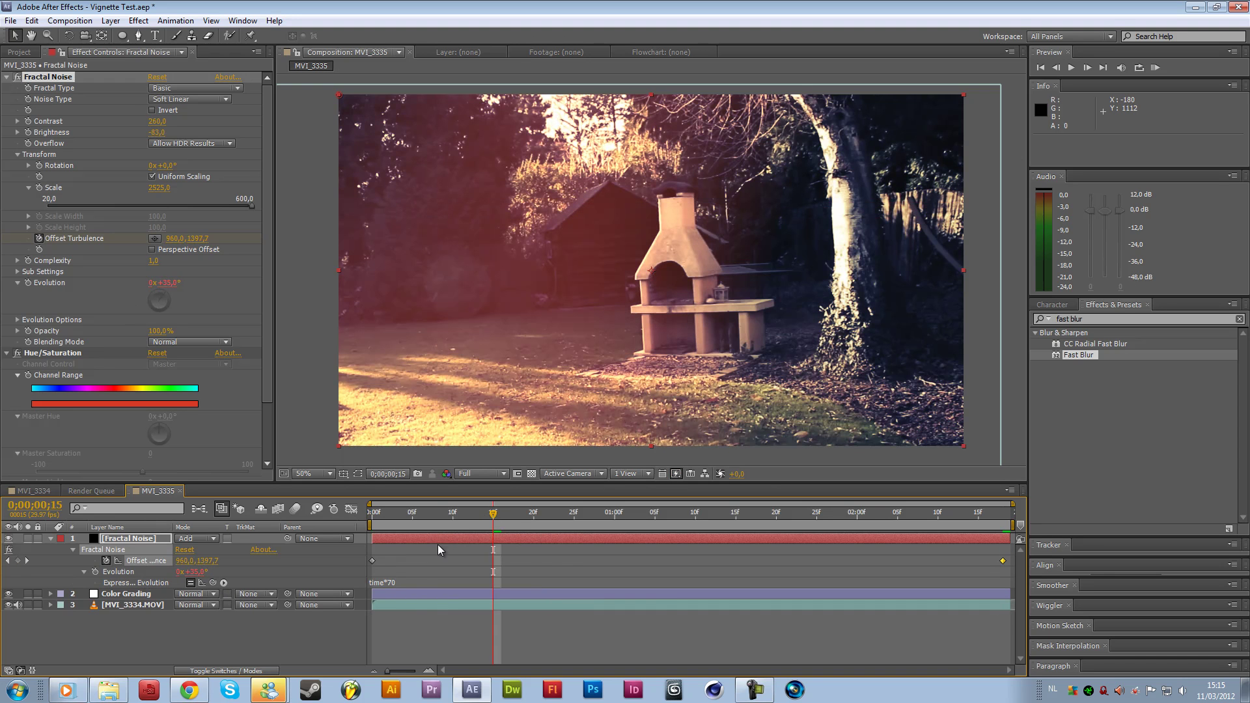
Create a black 1920 × 1080 px solid layer named Vignette above the Fractal Noise layer
right_click(198, 631)
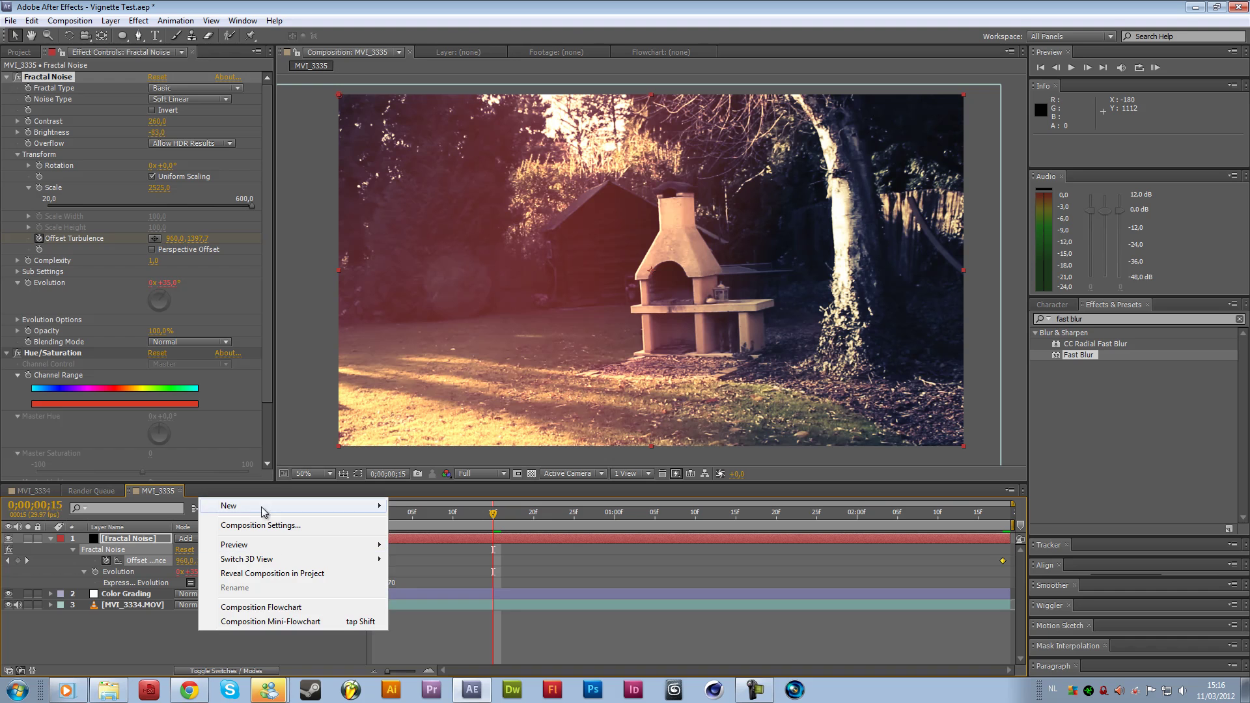
right_click(127, 622)
mouse_move(187, 496)
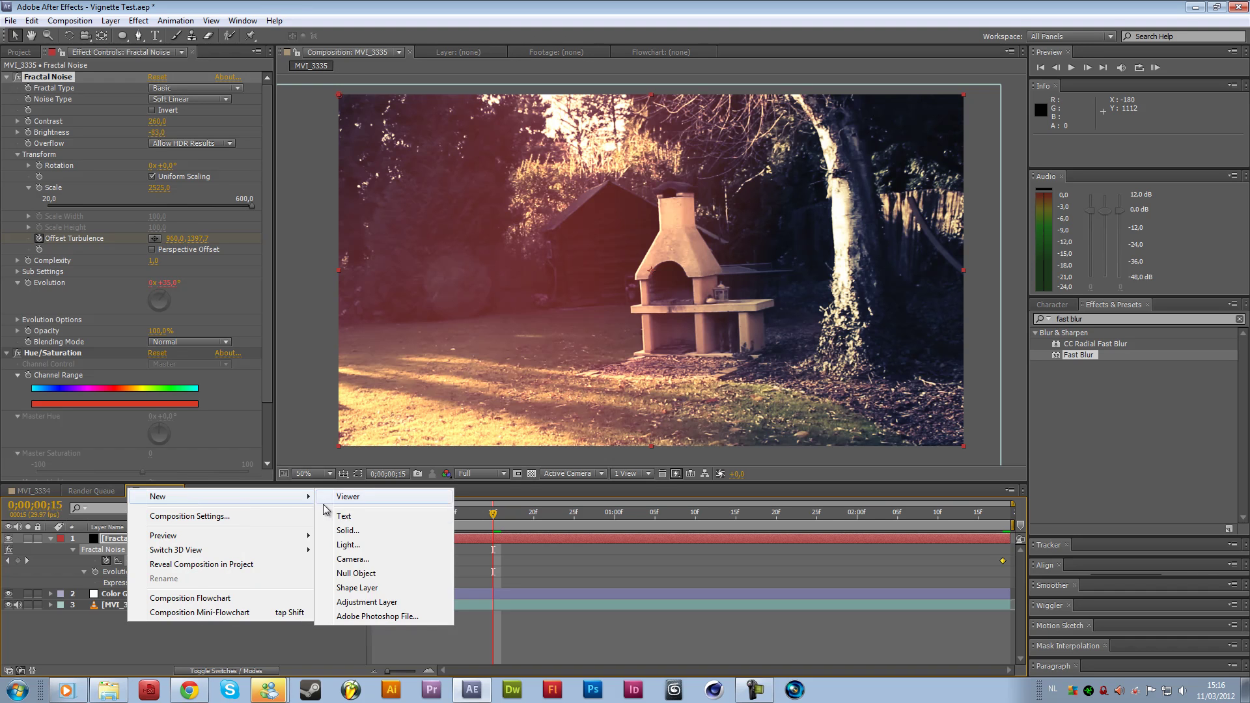
left_click(351, 530)
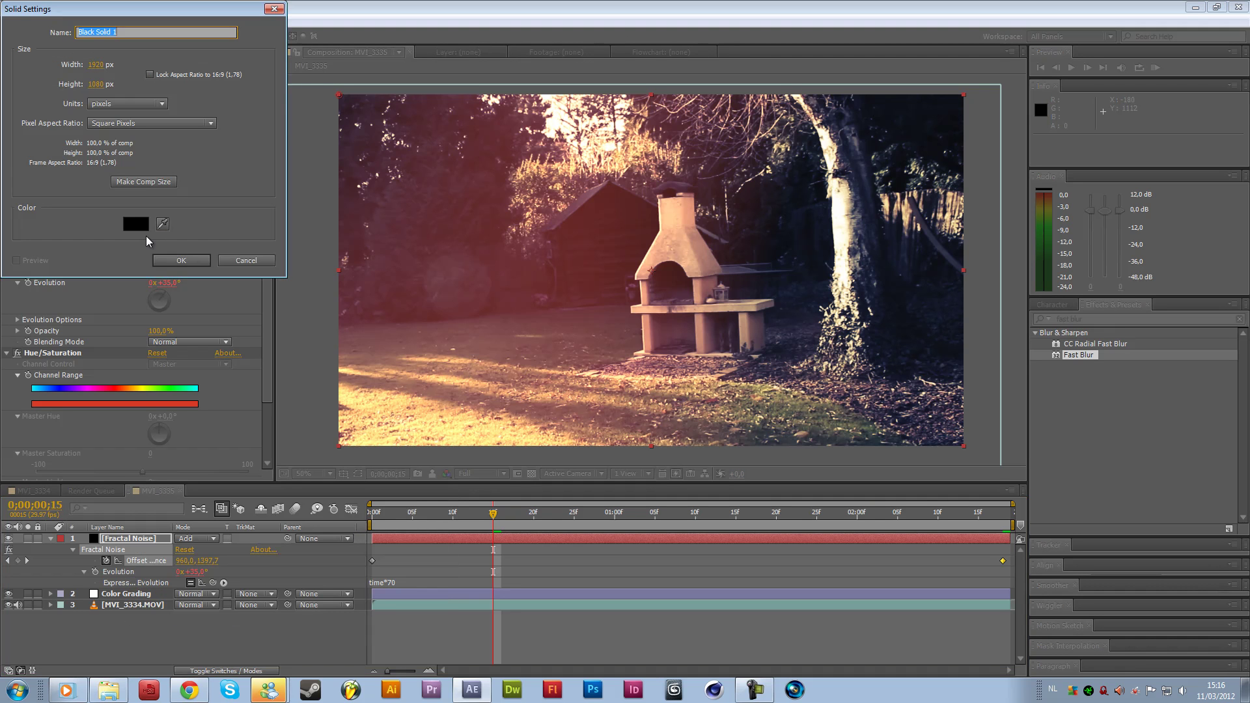
type("Vignette")
left_click(182, 259)
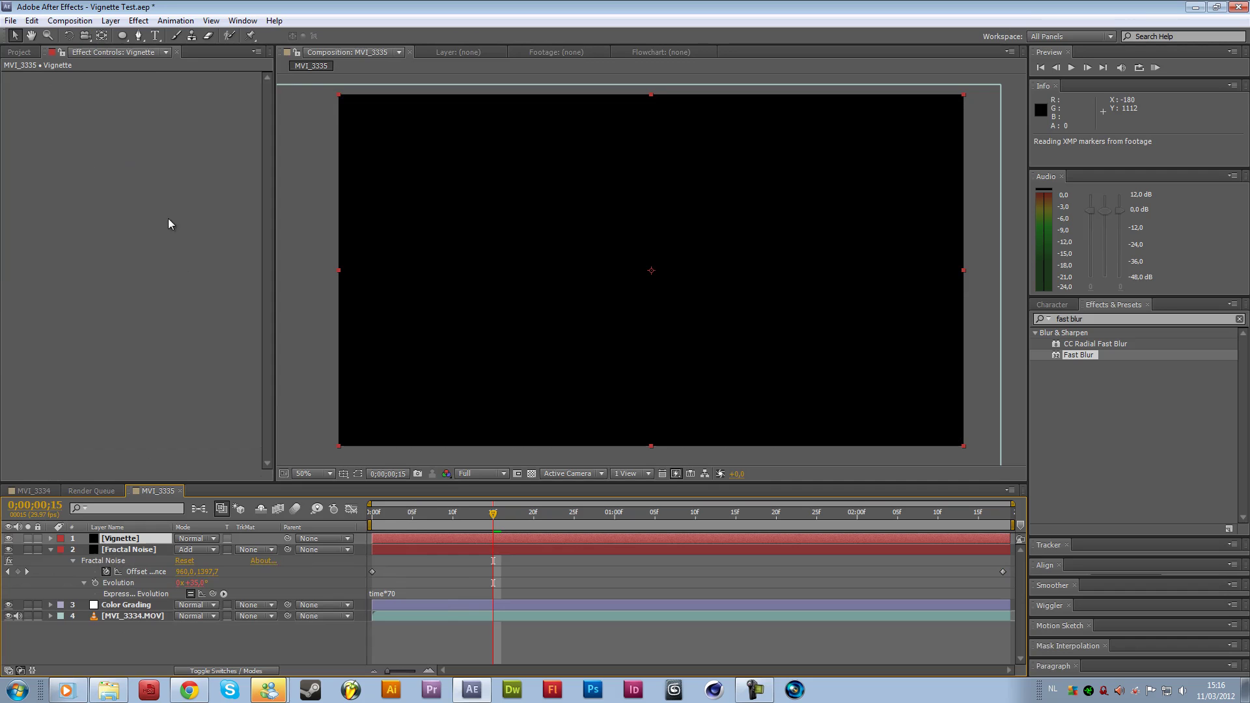
Add an elliptical mask filling the whole frame to the Vignette solid with the Ellipse Tool
left_click(124, 41)
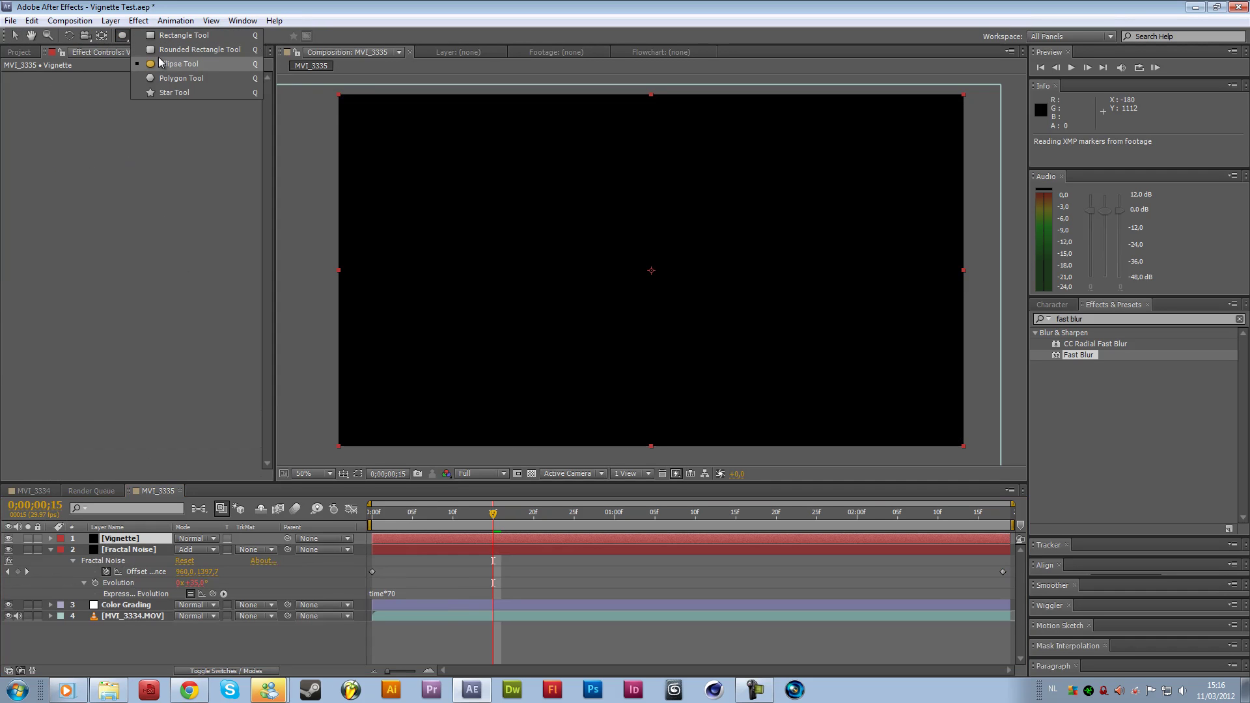
left_click(163, 36)
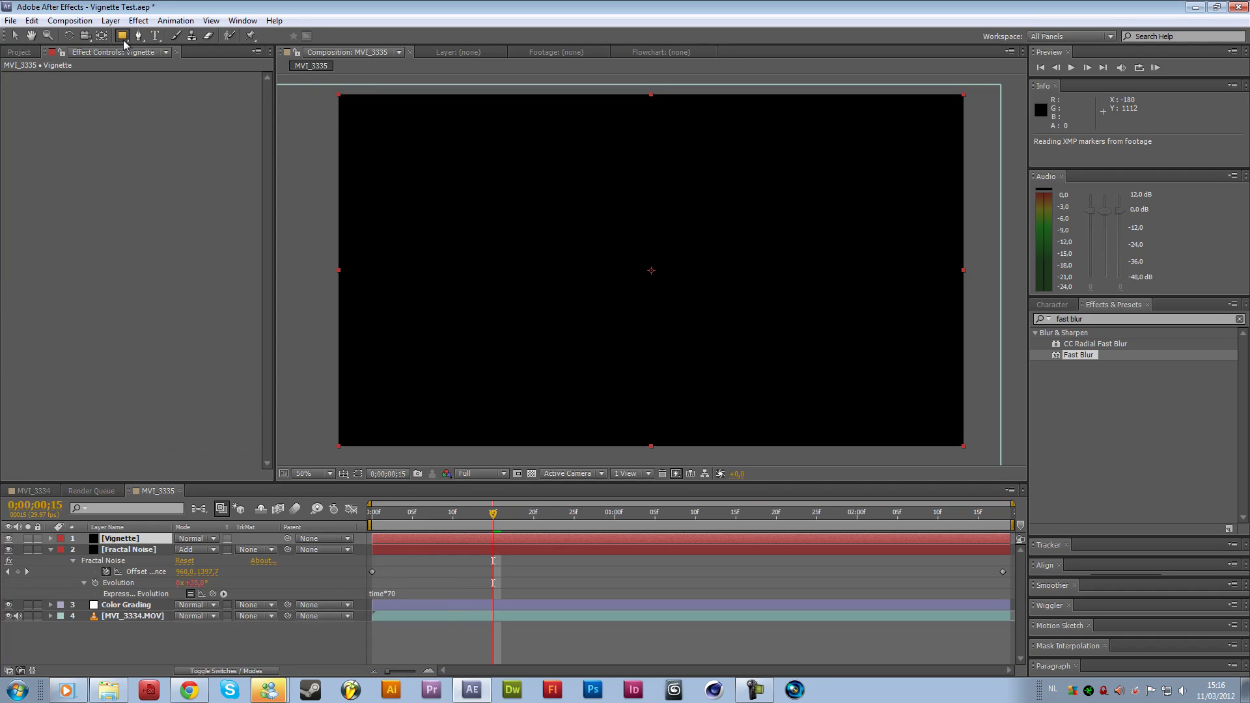
left_click(122, 40)
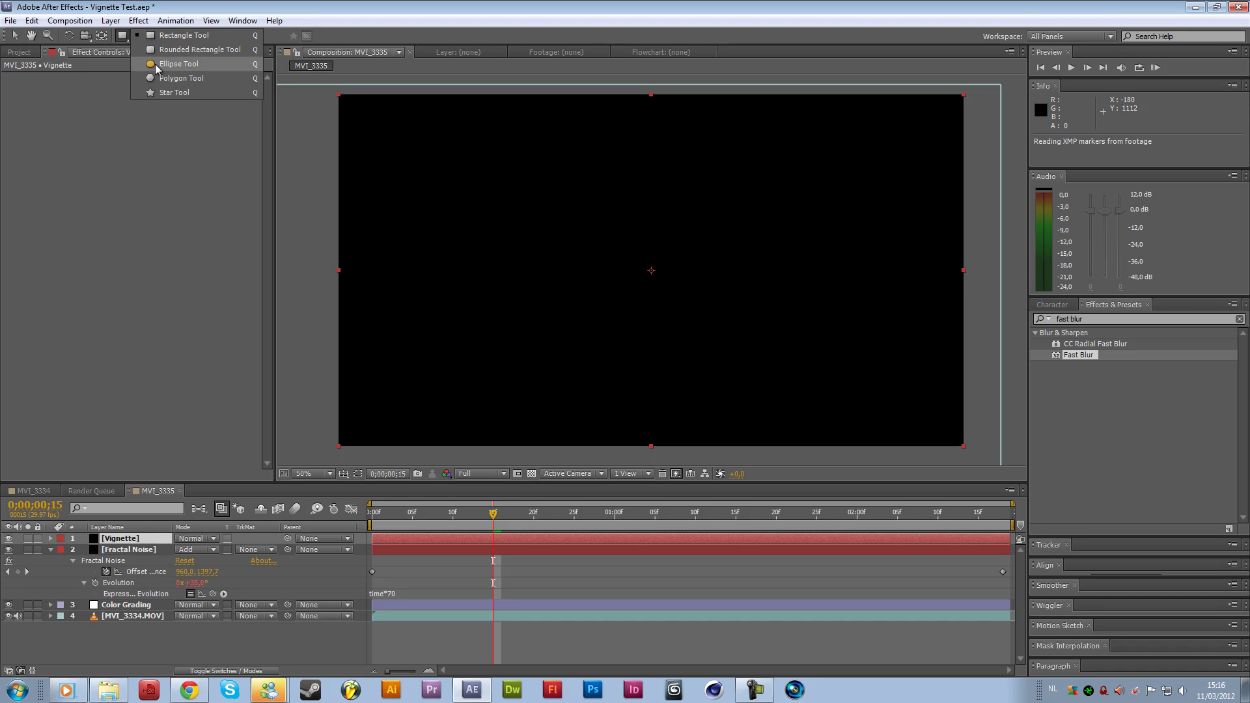
left_click(156, 66)
double_click(123, 37)
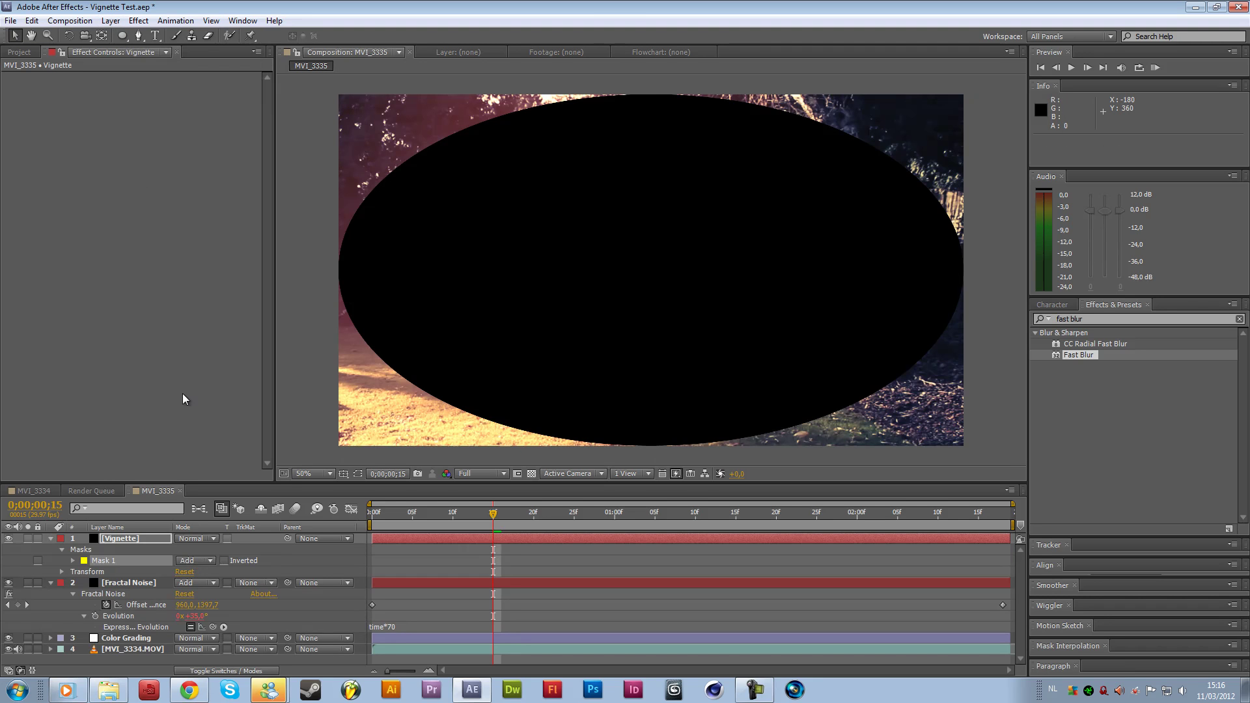
Set the Vignette layer's mask mode to Subtract and its Mask Feather to 250 pixels
left_click(187, 561)
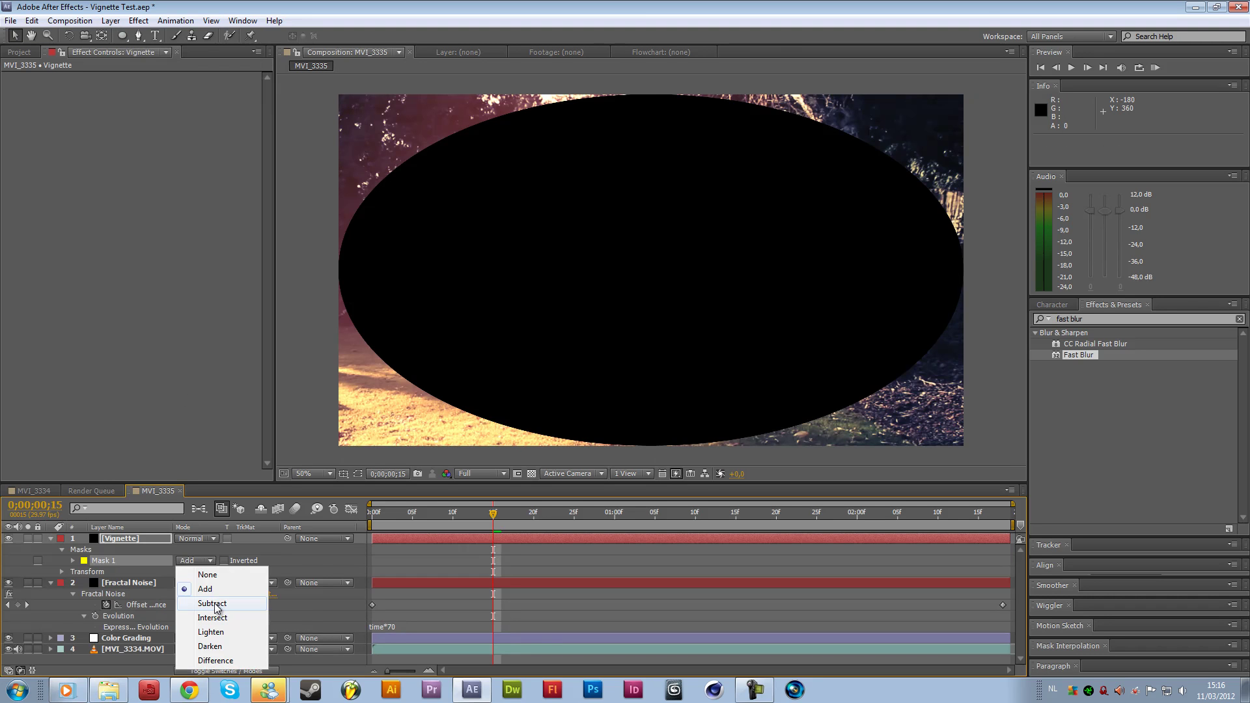
left_click(207, 602)
left_click(123, 540)
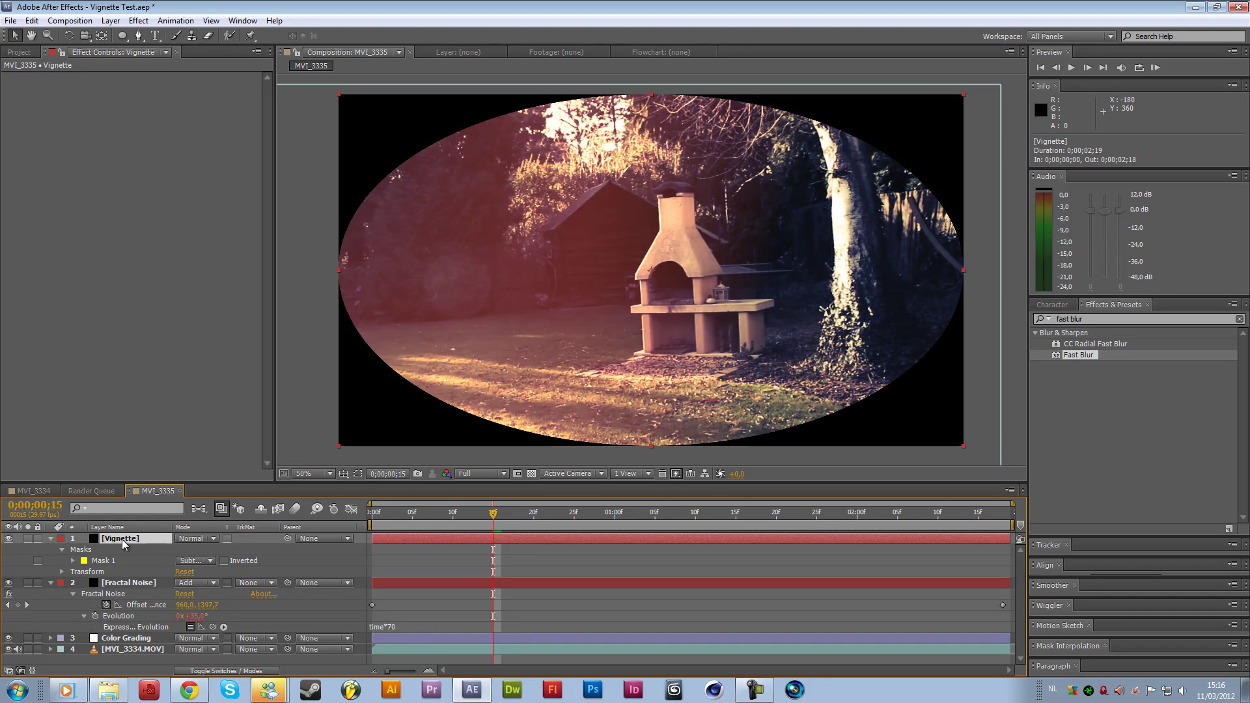
key("f")
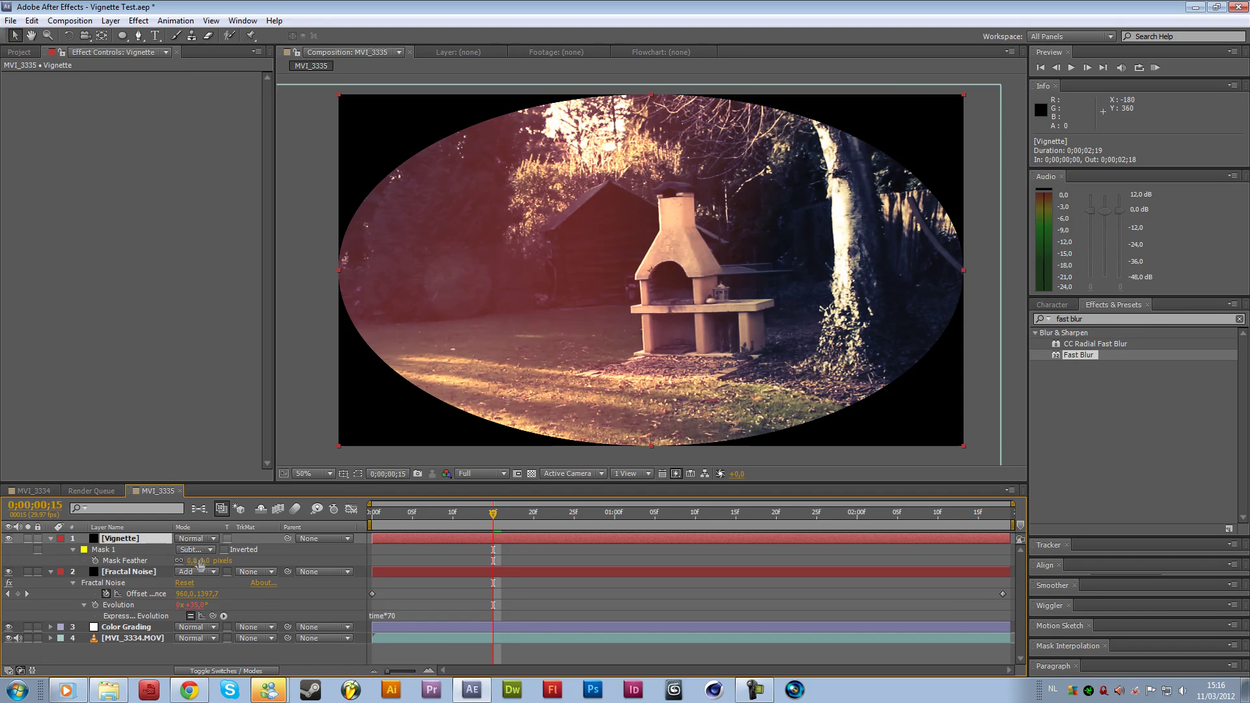
left_click(135, 561)
left_click(205, 561)
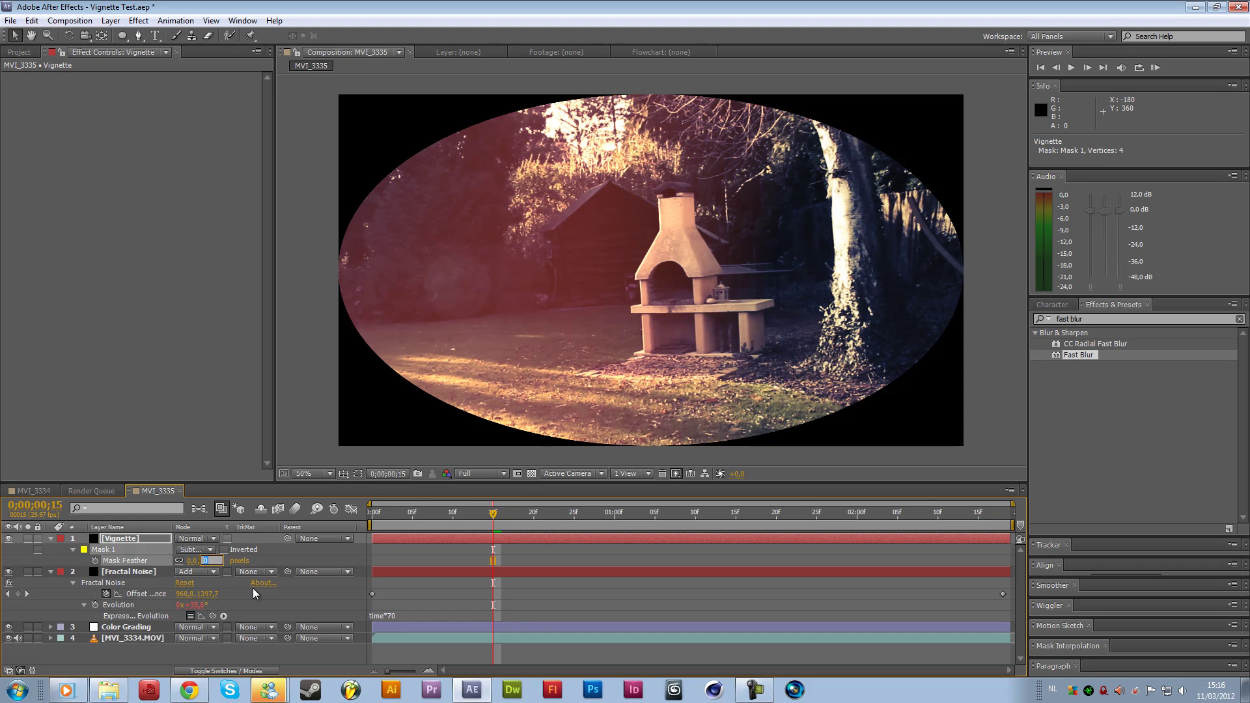
type("250")
key("Return")
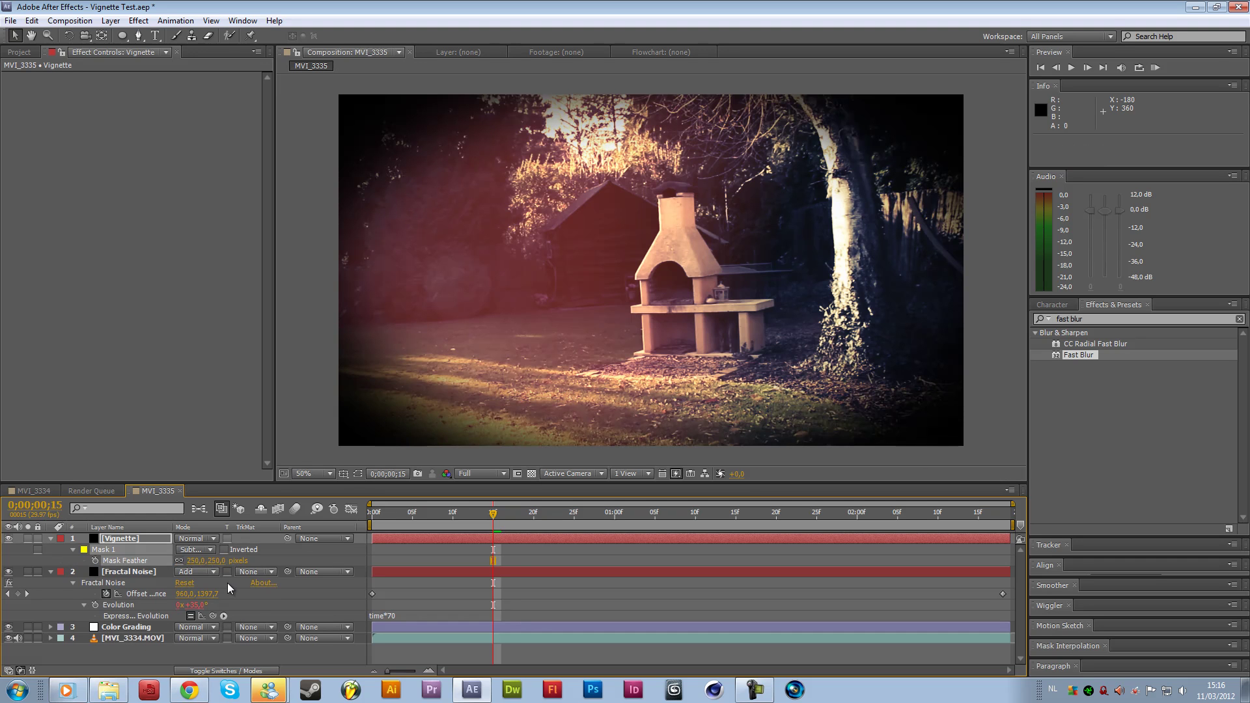
Increase the Vignette's Mask Feather to 350 pixels and set the layer's opacity to 75%
left_click(209, 561)
type("350")
key("Return")
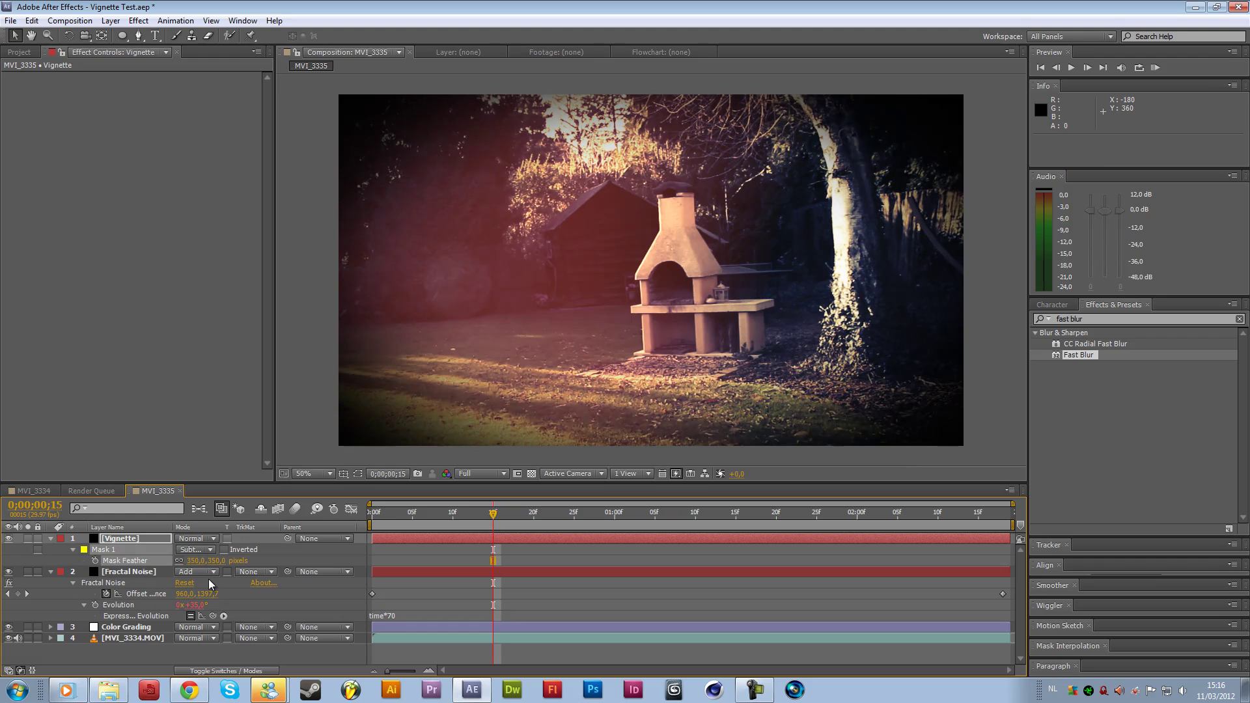
key("t")
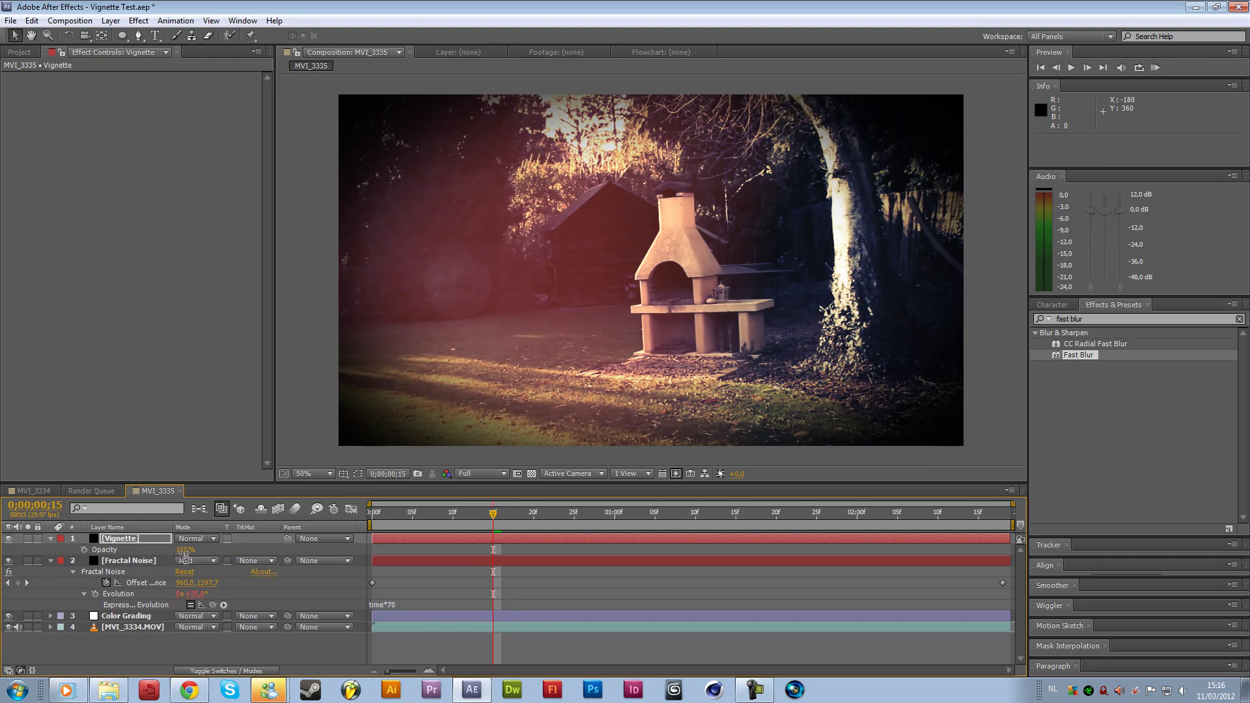
left_click(183, 551)
type("75")
key("Return")
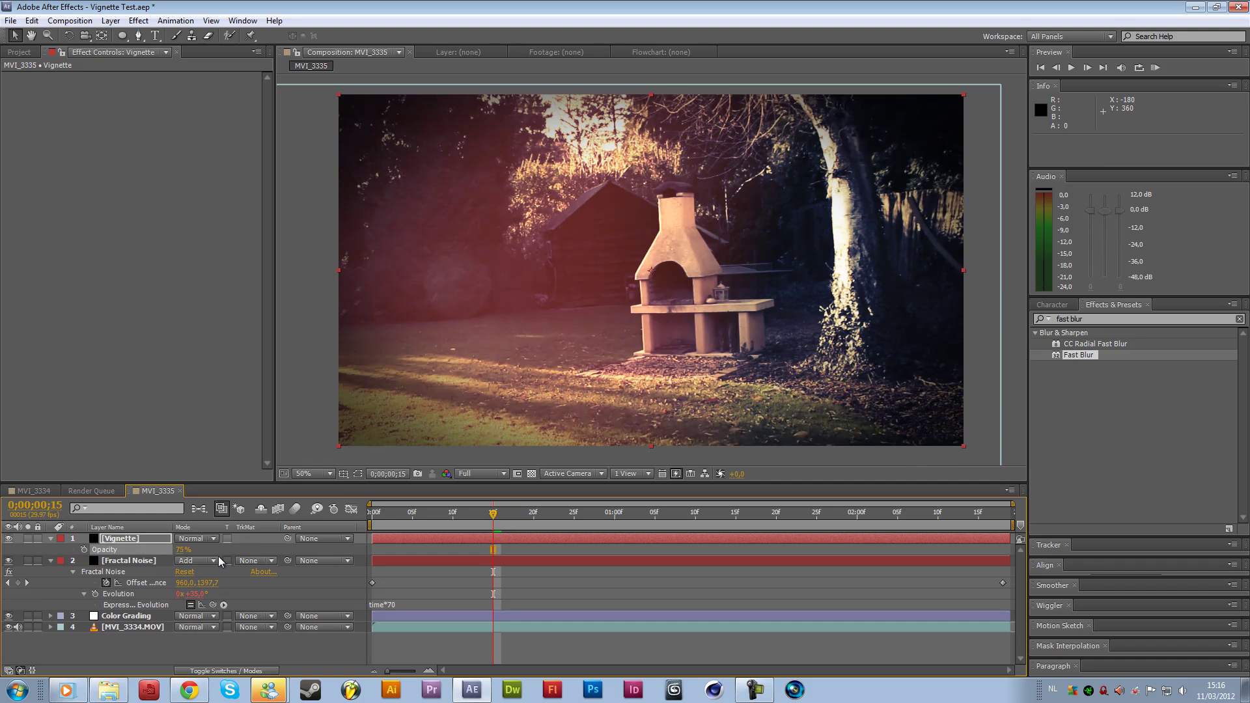
Duplicate the Vignette layer, set the copy's blending mode to Overlay and place it beneath the original Vignette
left_click(136, 538)
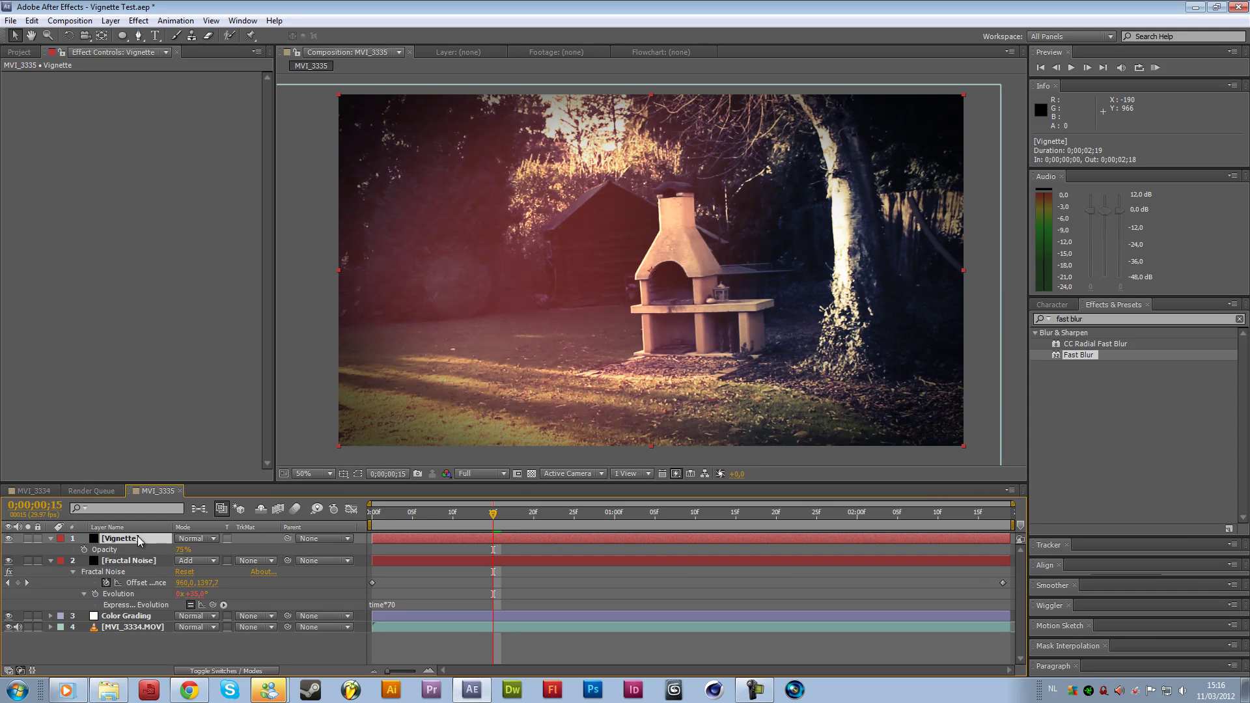
key("ctrl+d")
left_click(197, 539)
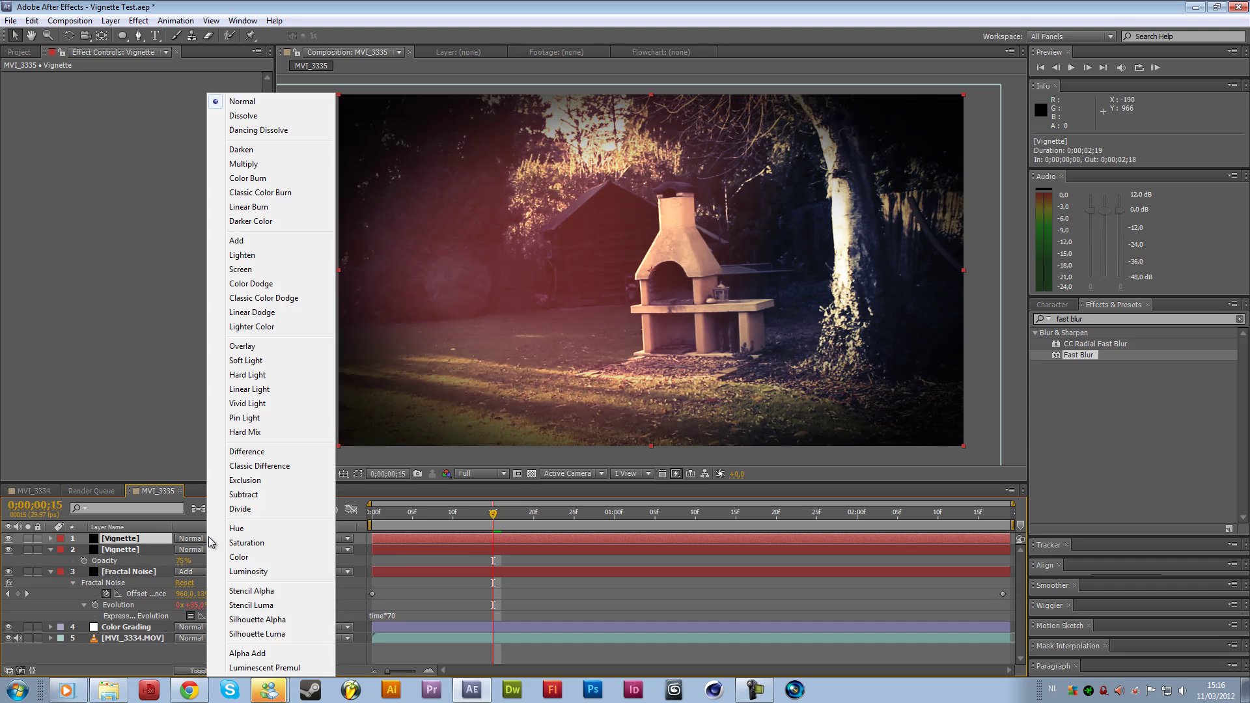
left_click(245, 348)
left_click_drag(142, 539, 135, 561)
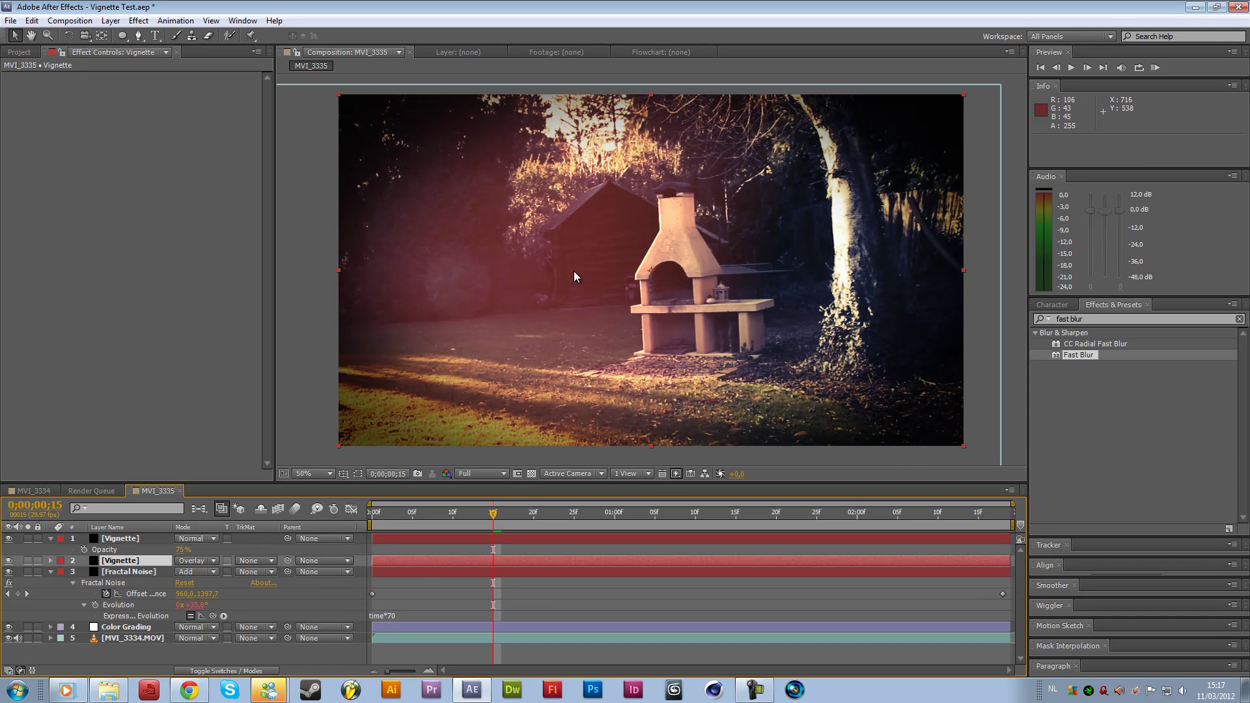
Set the Overlay Vignette layer's opacity to 40% and check the look at 0;00;00;26
left_click(420, 515)
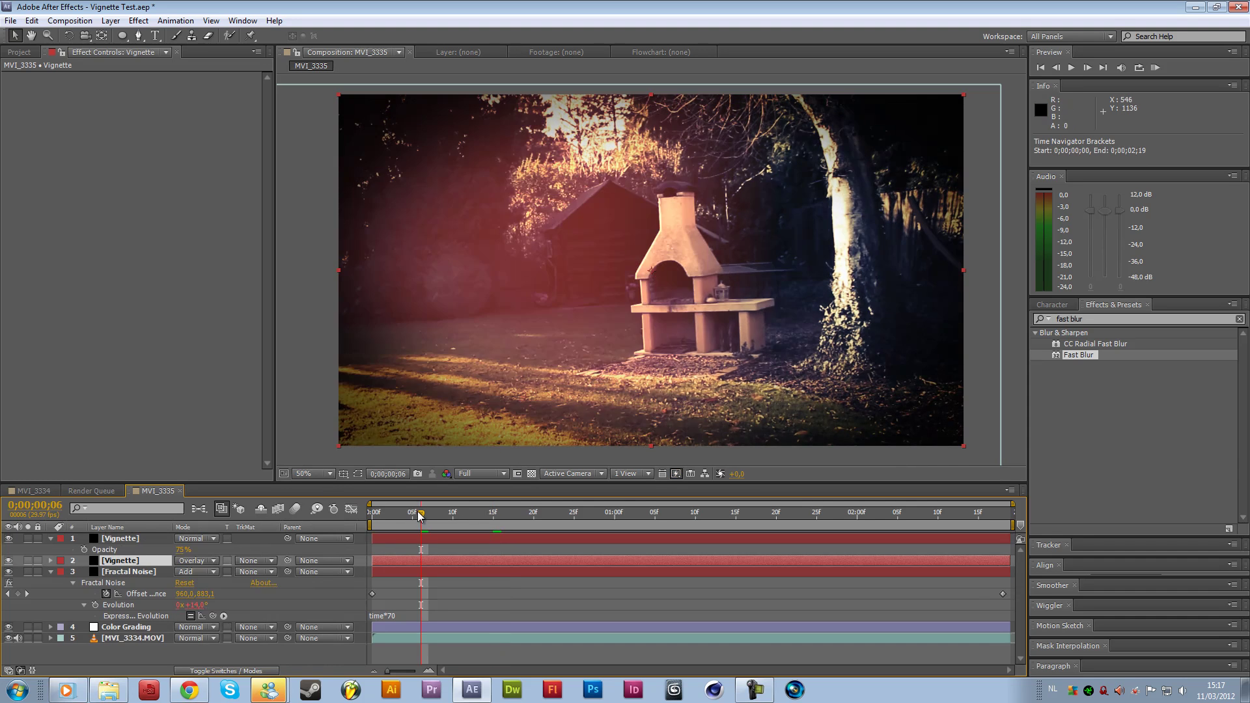
left_click_drag(420, 515, 600, 519)
left_click(768, 514)
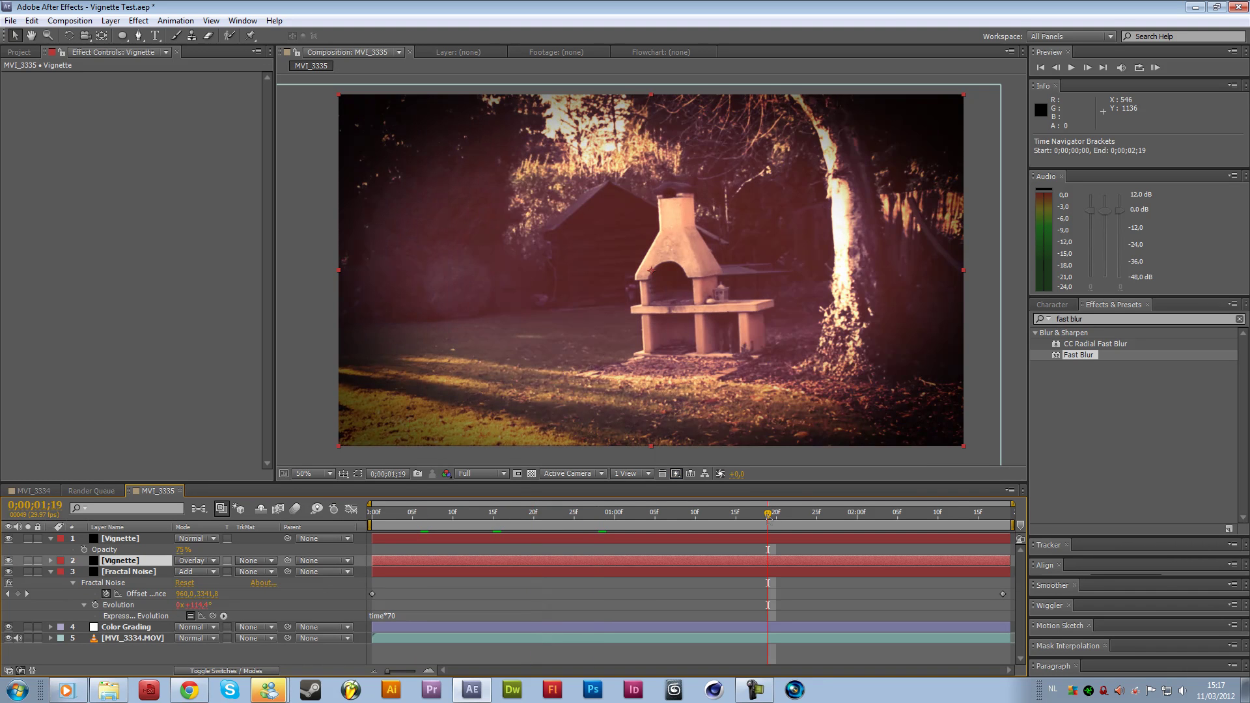
key("t")
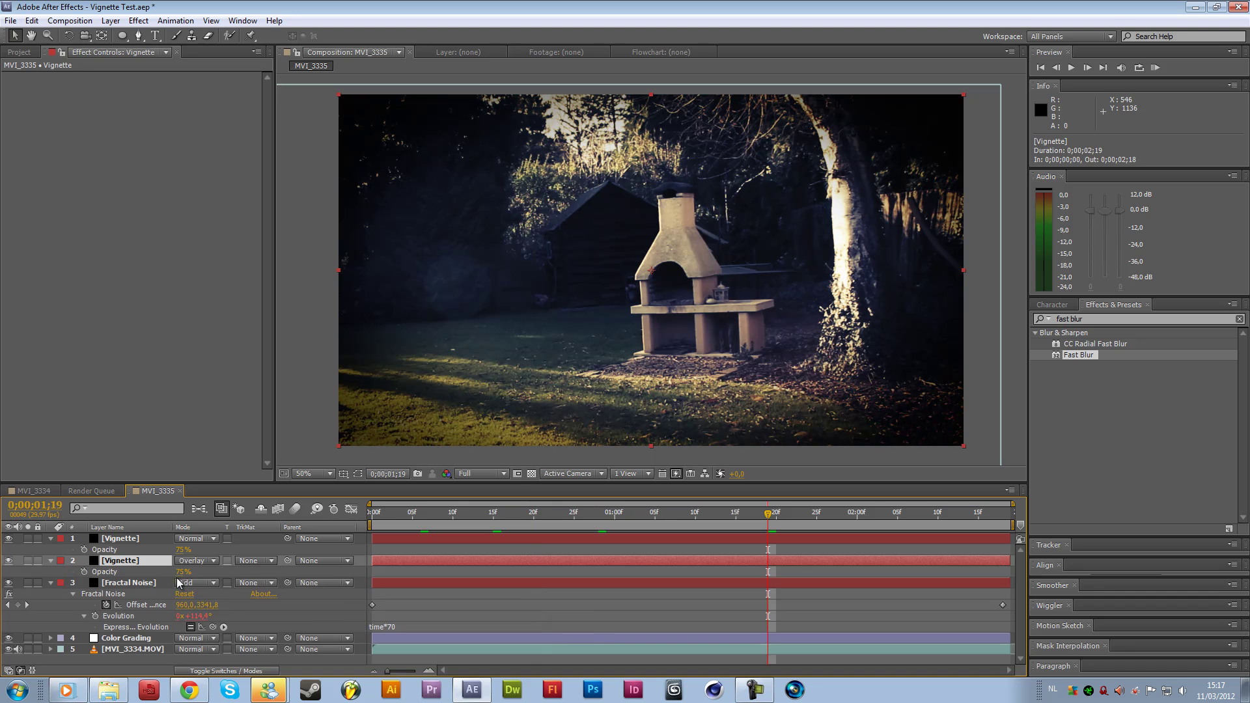
type("40")
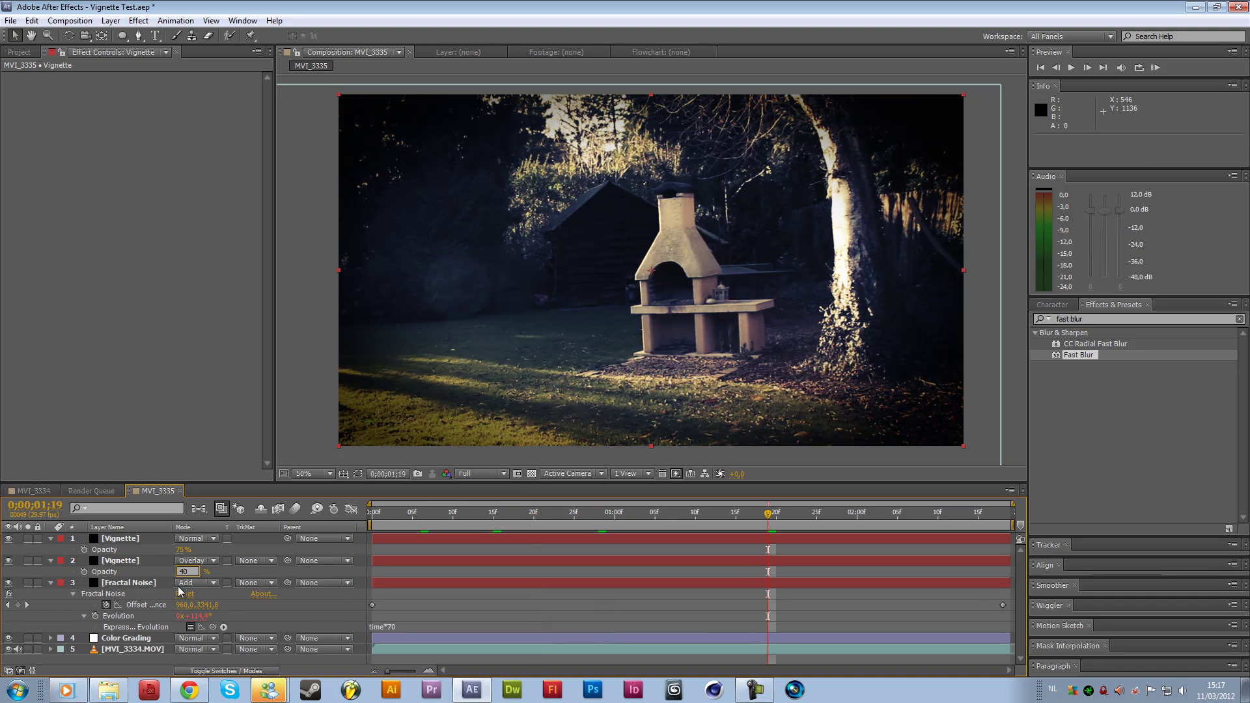
key("Return")
left_click(450, 517)
left_click_drag(448, 521, 582, 524)
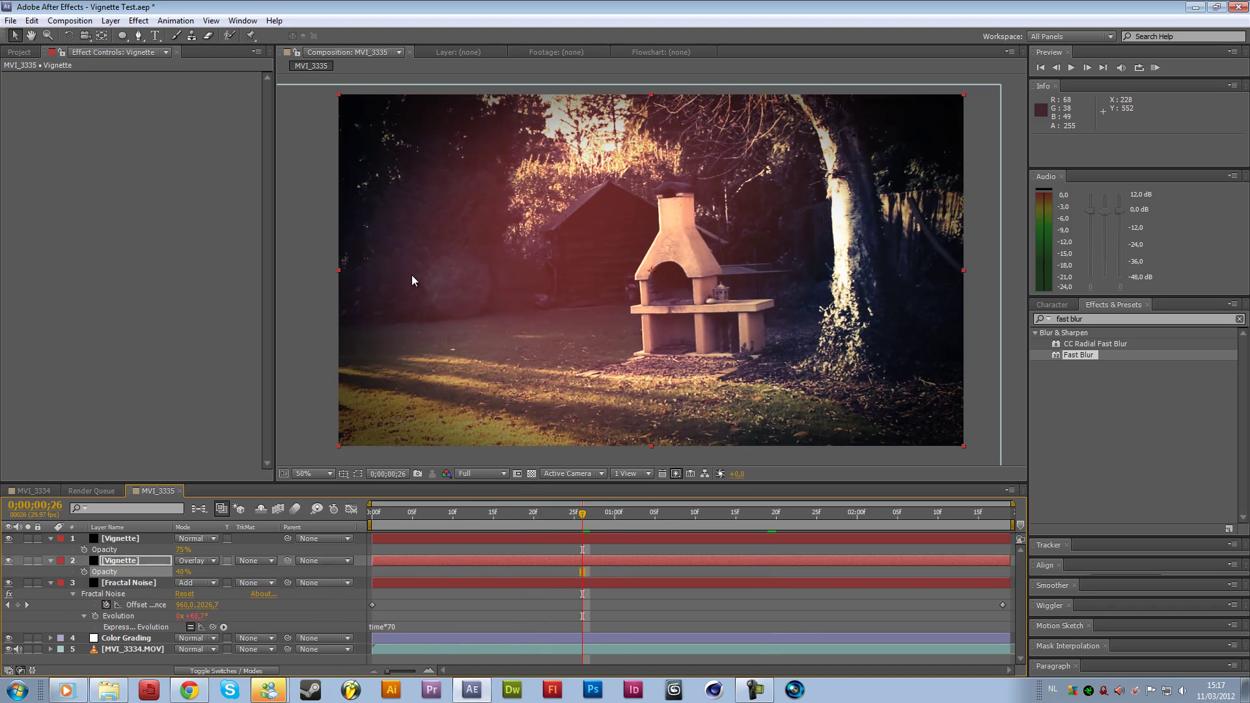
Add the expression wiggle(2,50) to the Fractal Noise layer's Opacity and view the frame at 0;00;00;19
left_click(120, 588)
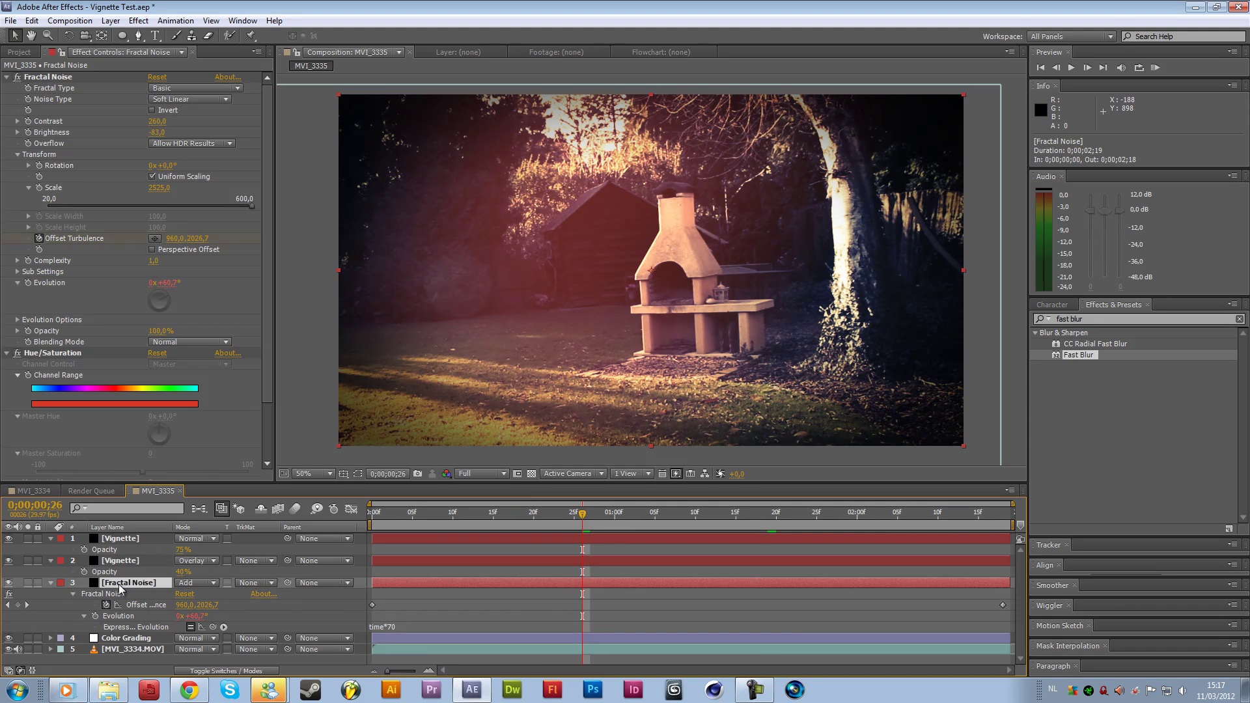
key("t")
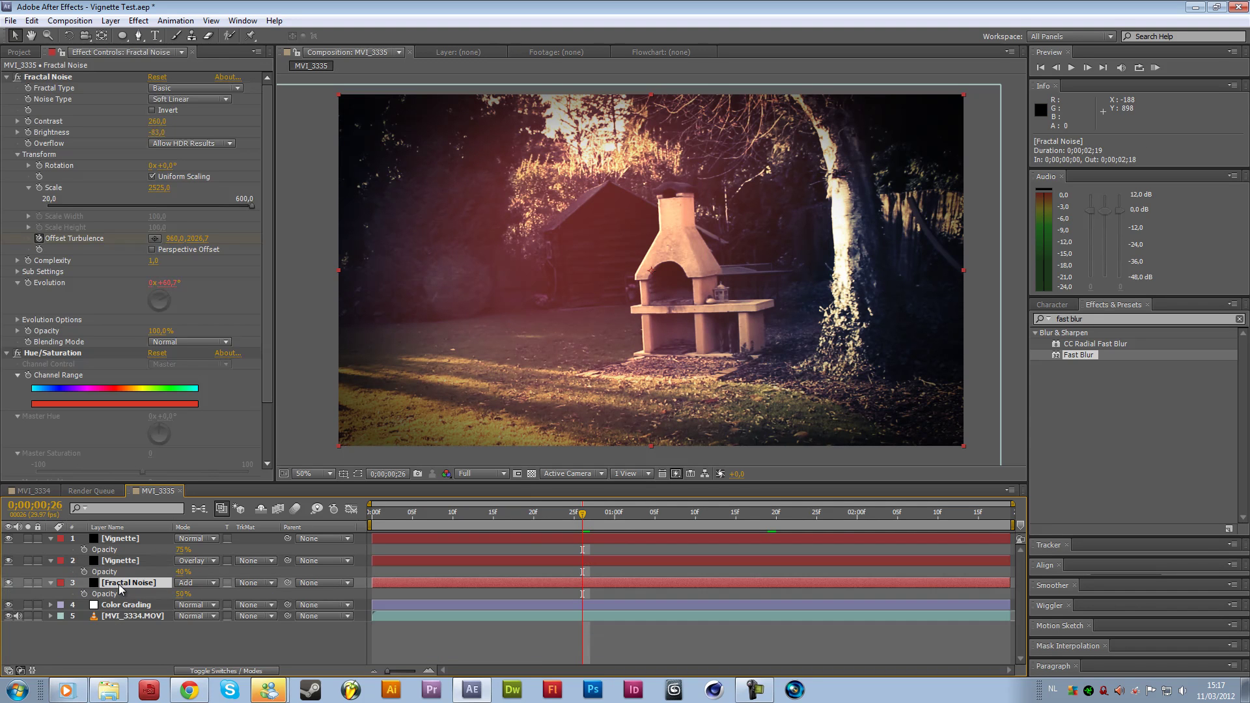
left_click(84, 593, "alt")
type("wiggle(2,50")
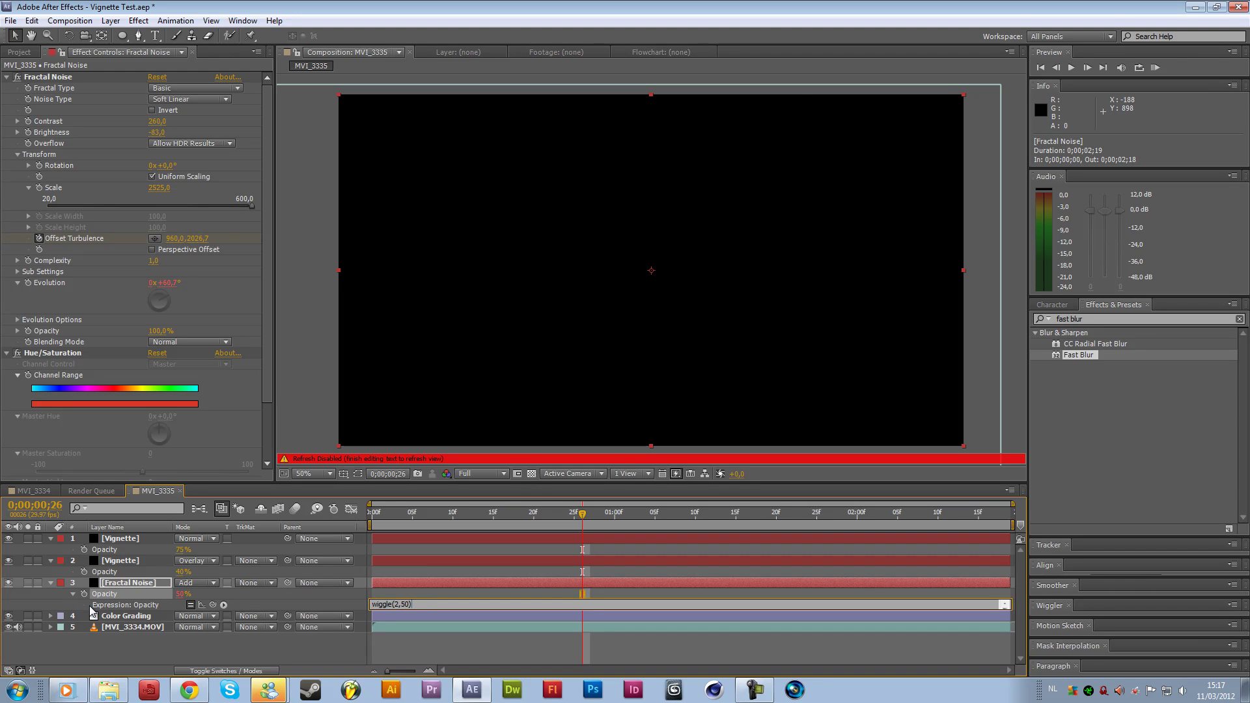
left_click(91, 611)
left_click_drag(585, 514, 525, 525)
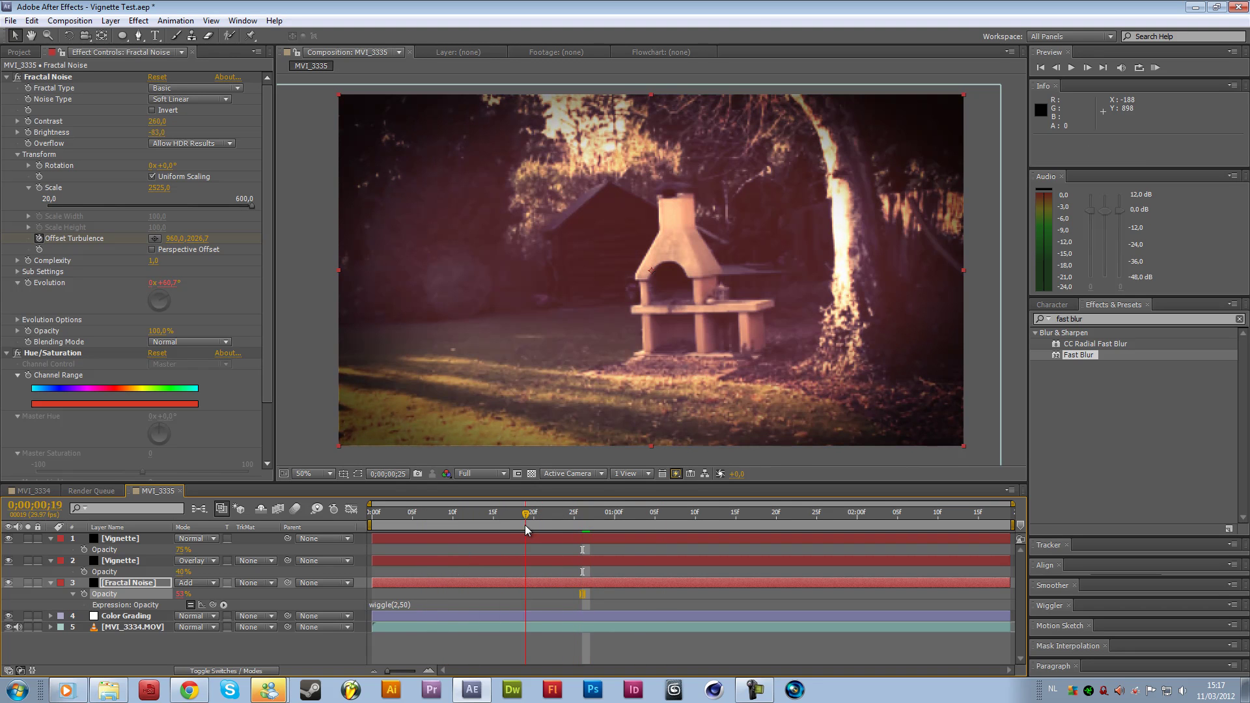
Change the Fractal Noise opacity expression to wiggle(3,50) and view the frame at 0;00;00;10
left_click(391, 604)
type("3")
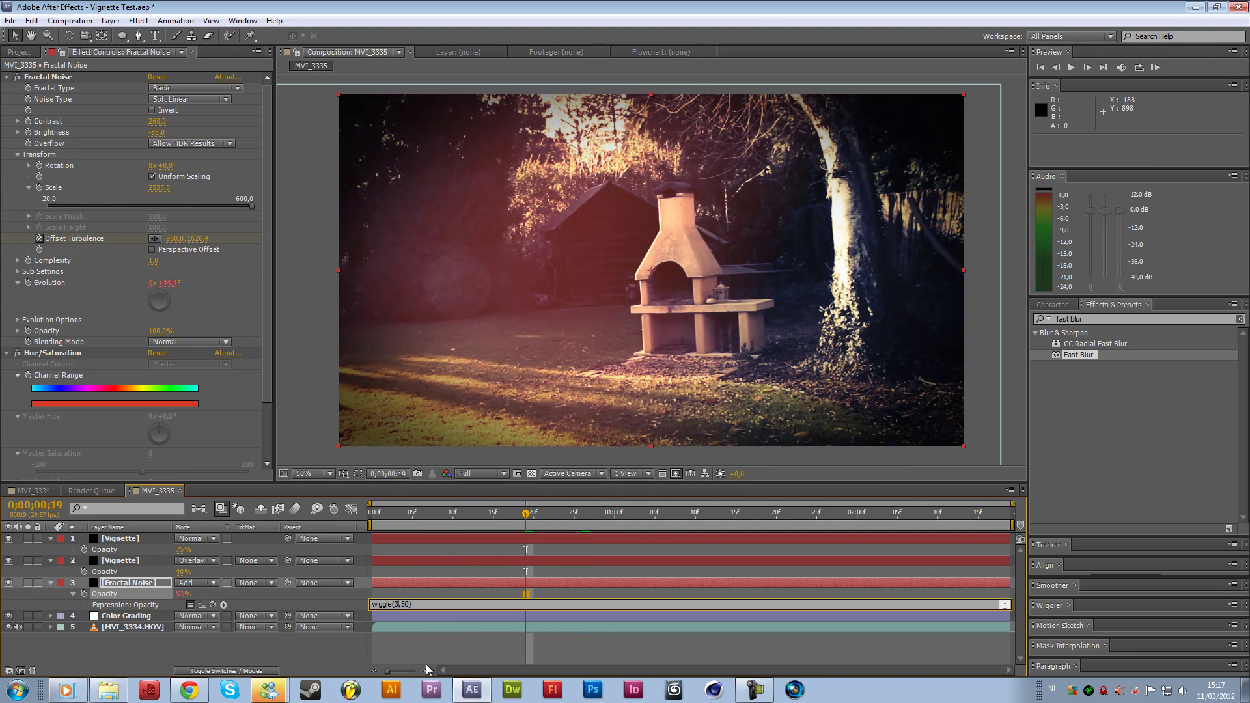
left_click_drag(463, 515, 449, 546)
Solo the Color Grading and MVI_3334.MOV layers and display the effects of the Color Grading layer
left_click(28, 616)
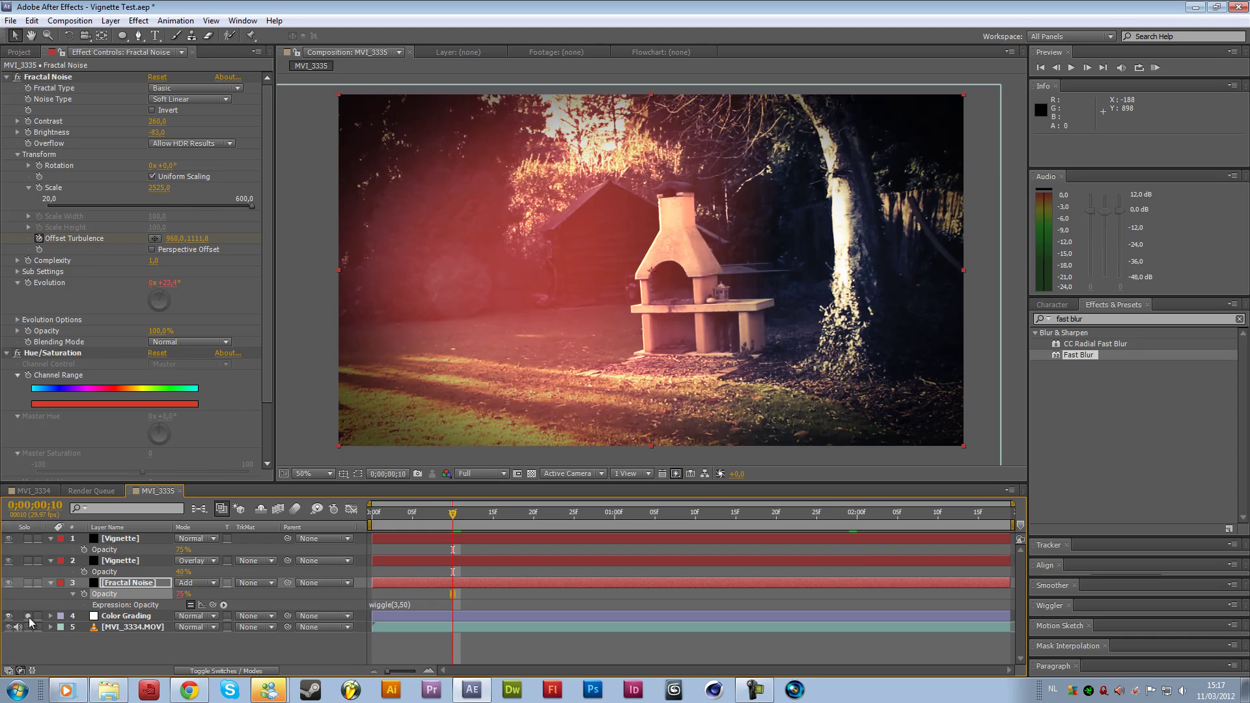
left_click(28, 627)
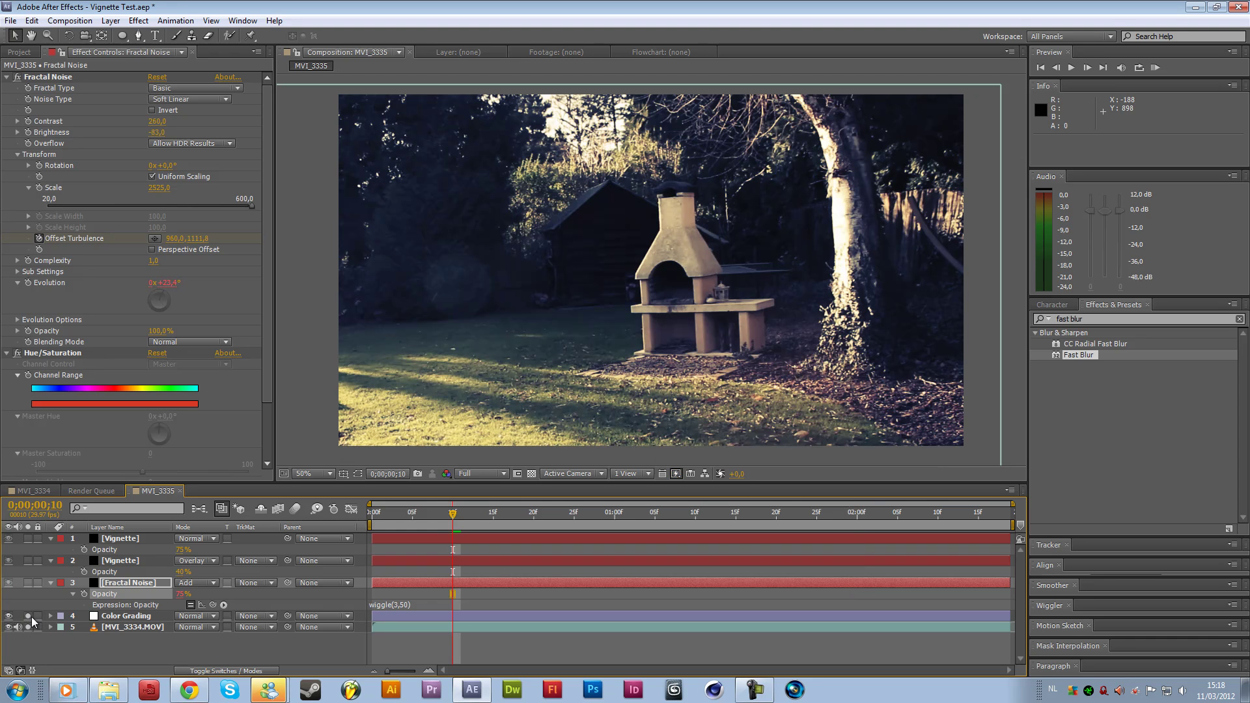
left_click(123, 616)
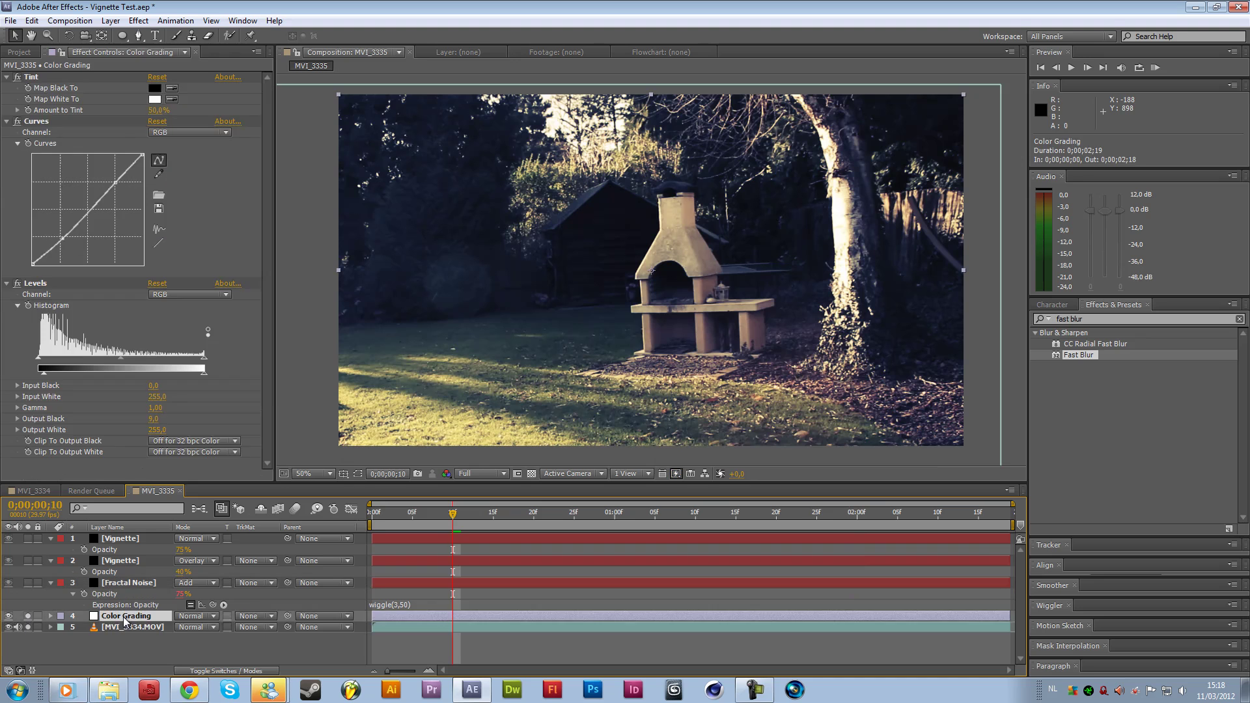
left_click(127, 627)
left_click(124, 616)
Steepen the Green channel of the Color Grading layer's Curves by lifting the highlights slightly and lowering the shadows
left_click(170, 132)
left_click(174, 158)
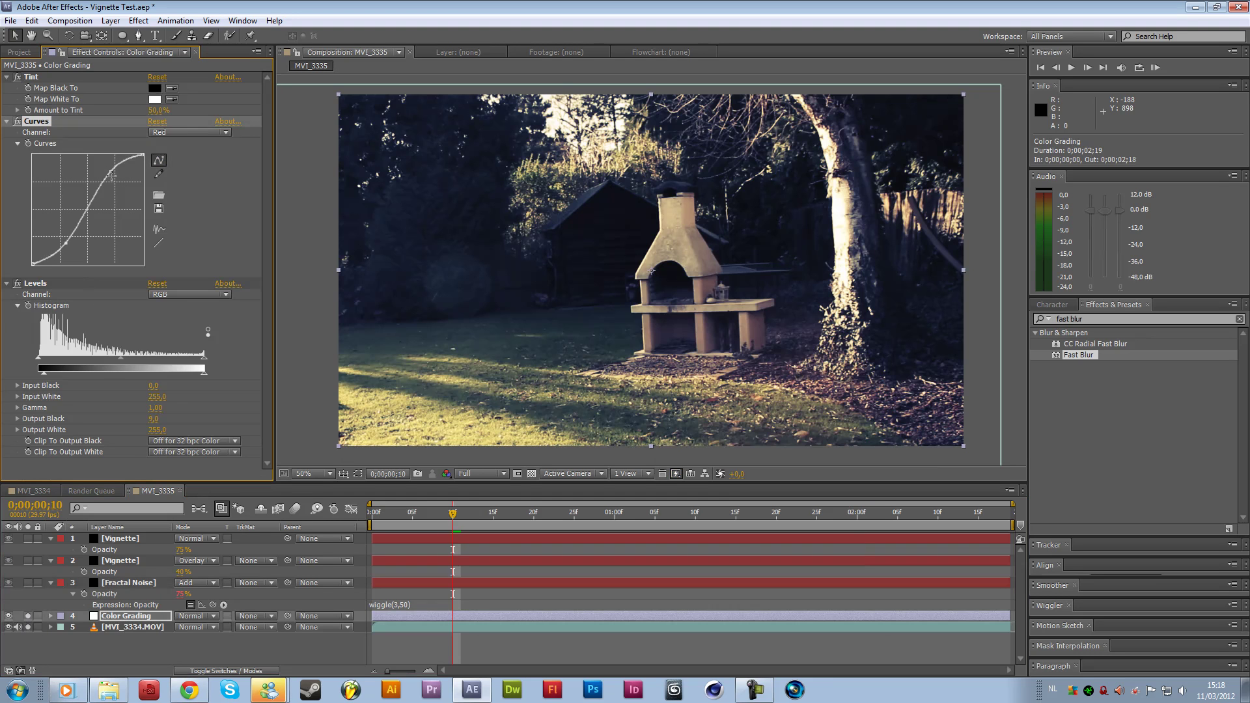
left_click(181, 132)
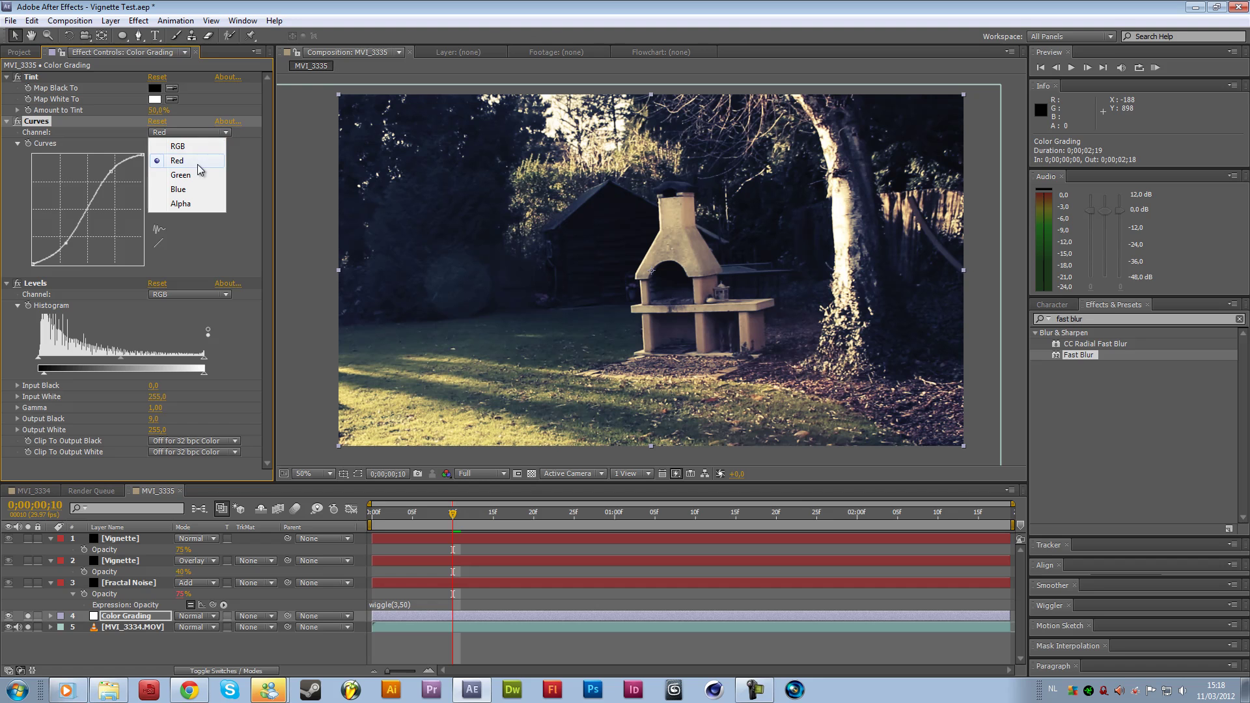
left_click(180, 175)
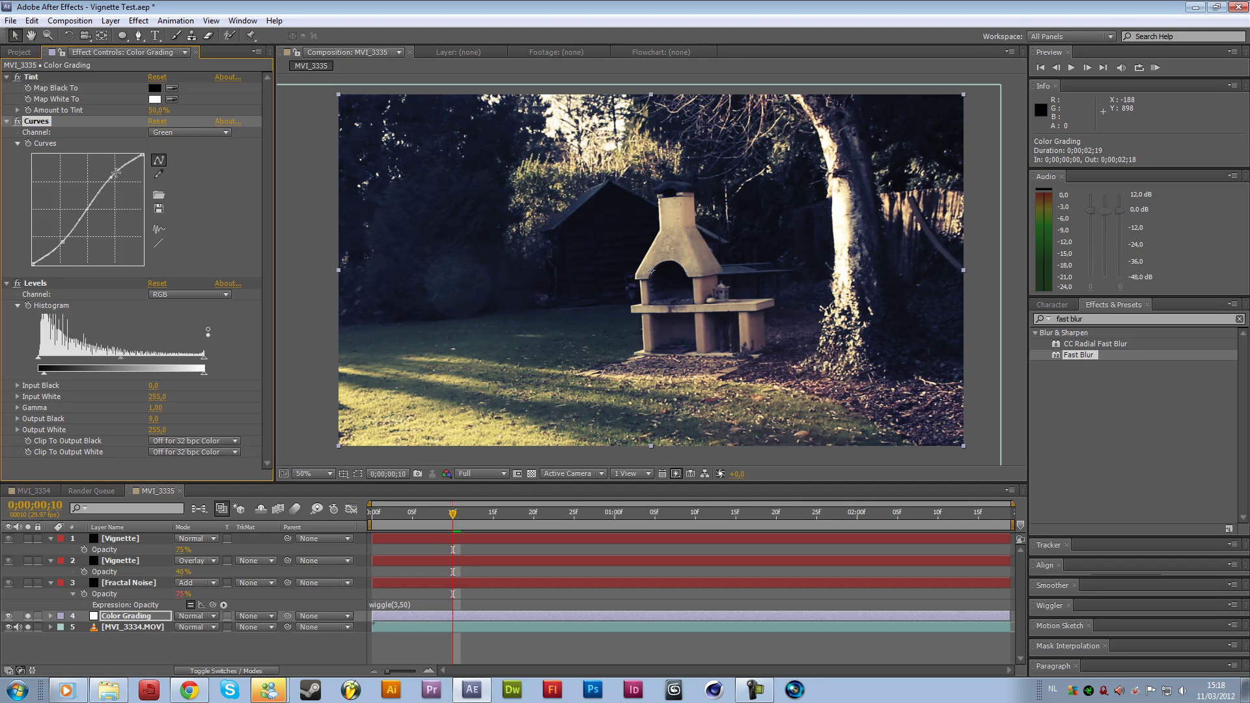
mouse_move(111, 174)
left_mouse_down()
mouse_move(105, 166)
mouse_move(109, 175)
left_mouse_up()
left_click_drag(62, 242, 66, 246)
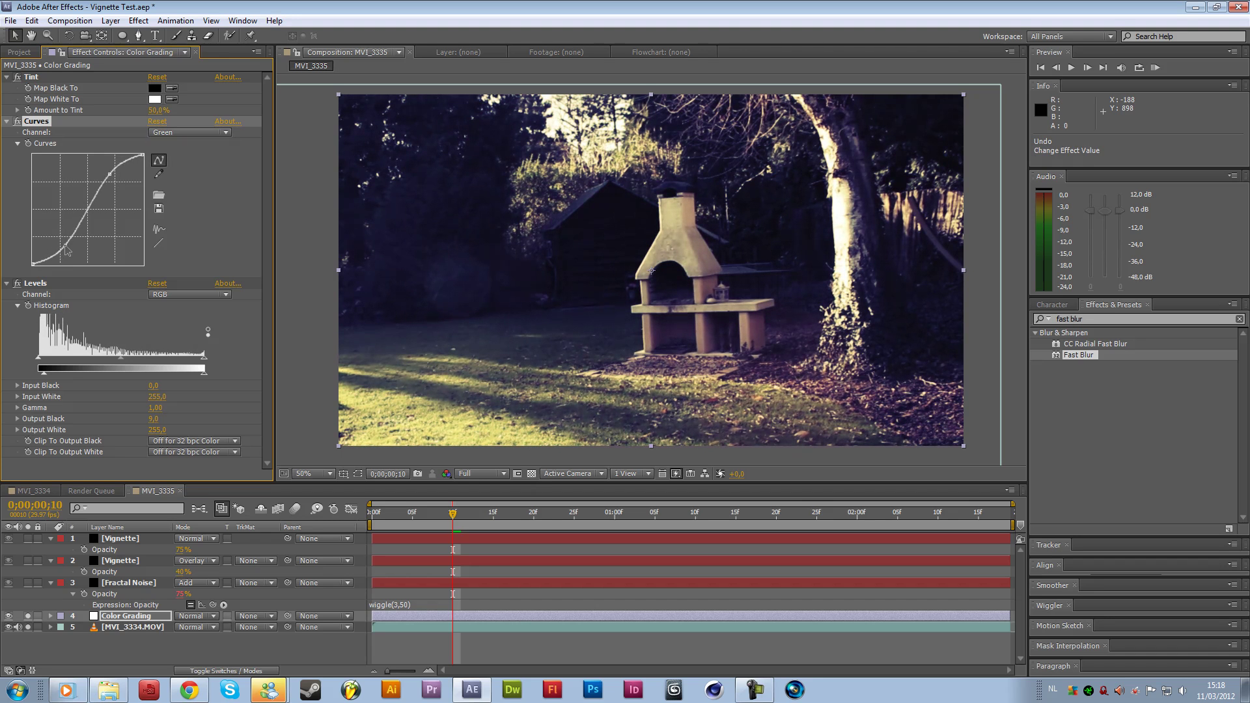
Lift the upper point of the Red channel slightly in the Color Grading layer's Curves effect
left_click(189, 132)
left_click(164, 155)
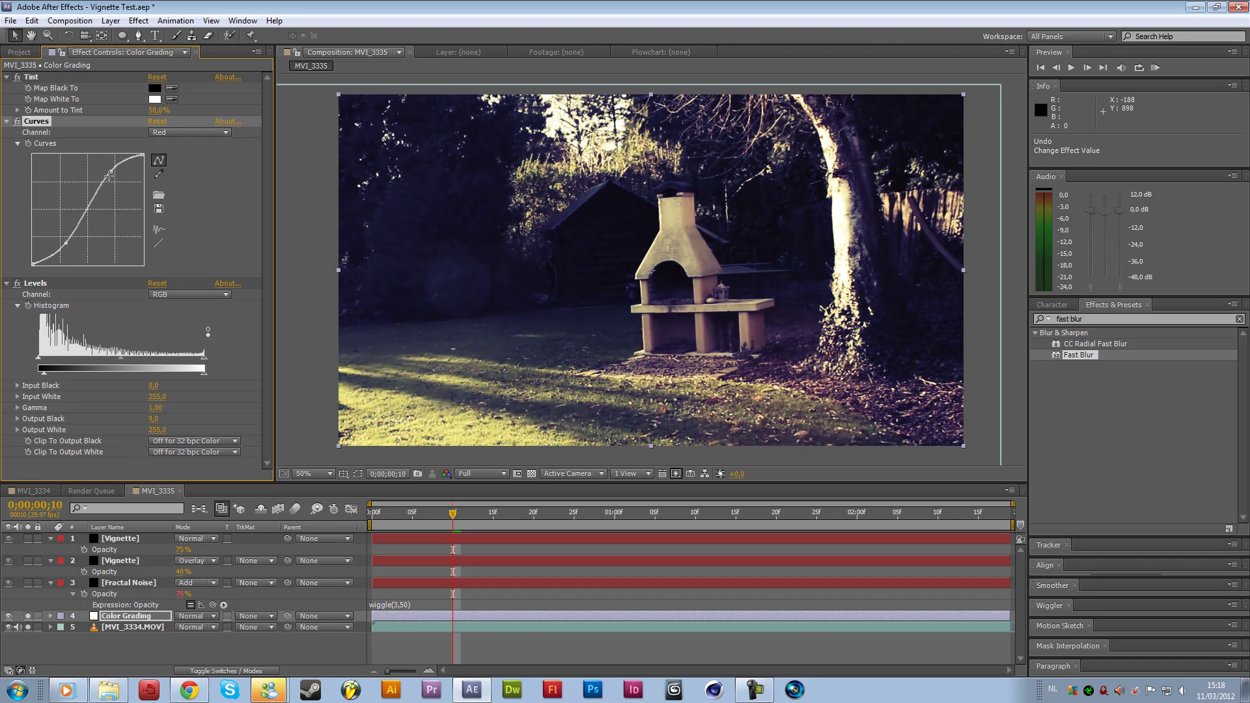
left_click_drag(111, 173, 108, 174)
Lower the highlight and shadow points of the Blue channel slightly in the Curves effect
left_click(189, 132)
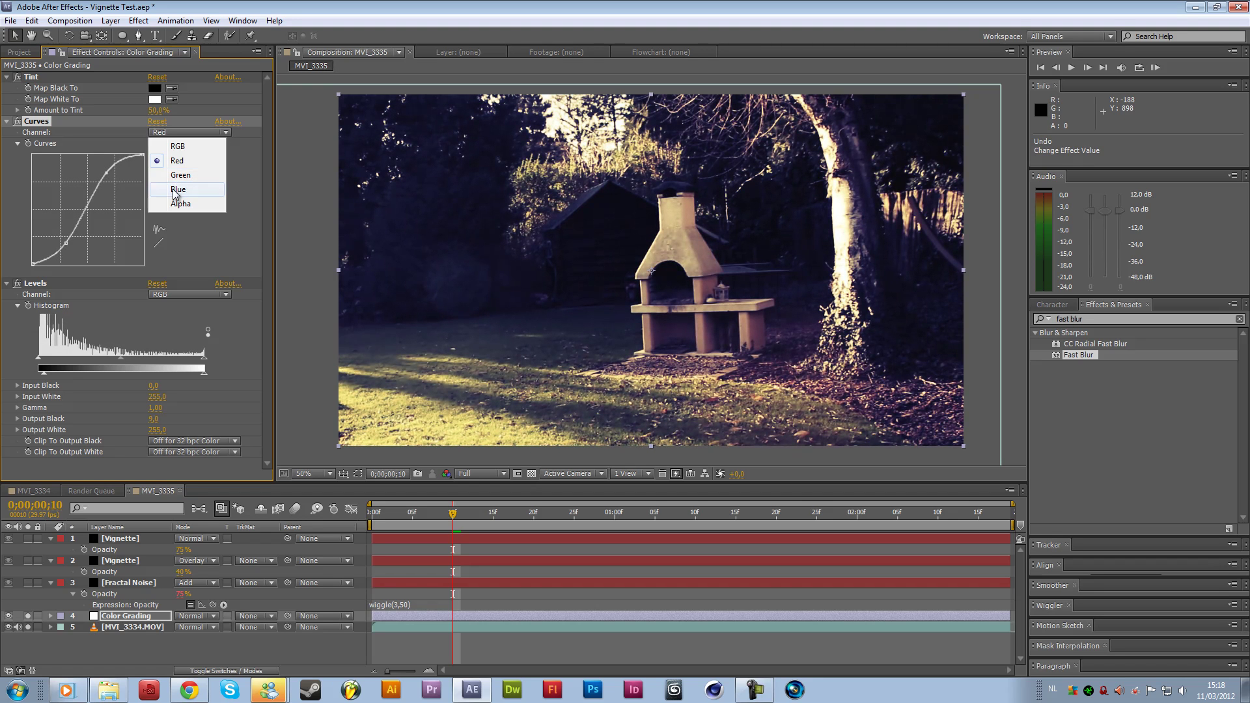
left_click(171, 188)
mouse_move(119, 190)
left_mouse_down()
mouse_move(110, 184)
mouse_move(118, 193)
left_mouse_up()
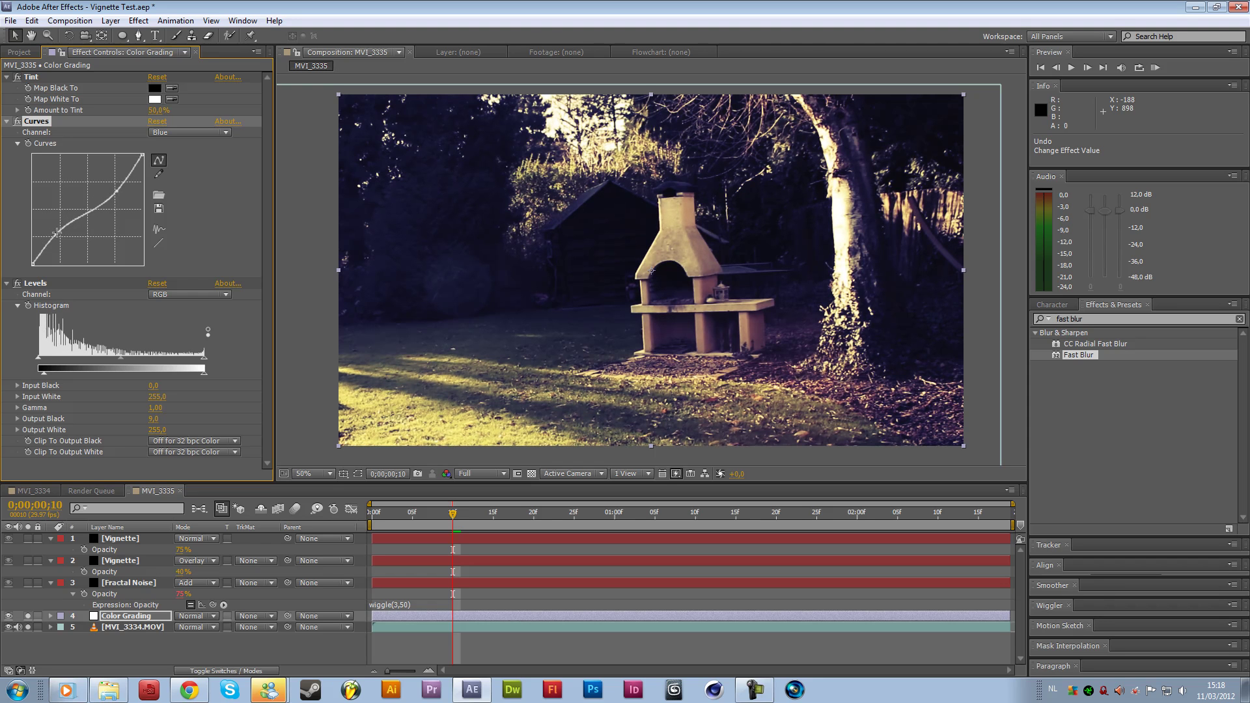
left_click_drag(57, 233, 56, 237)
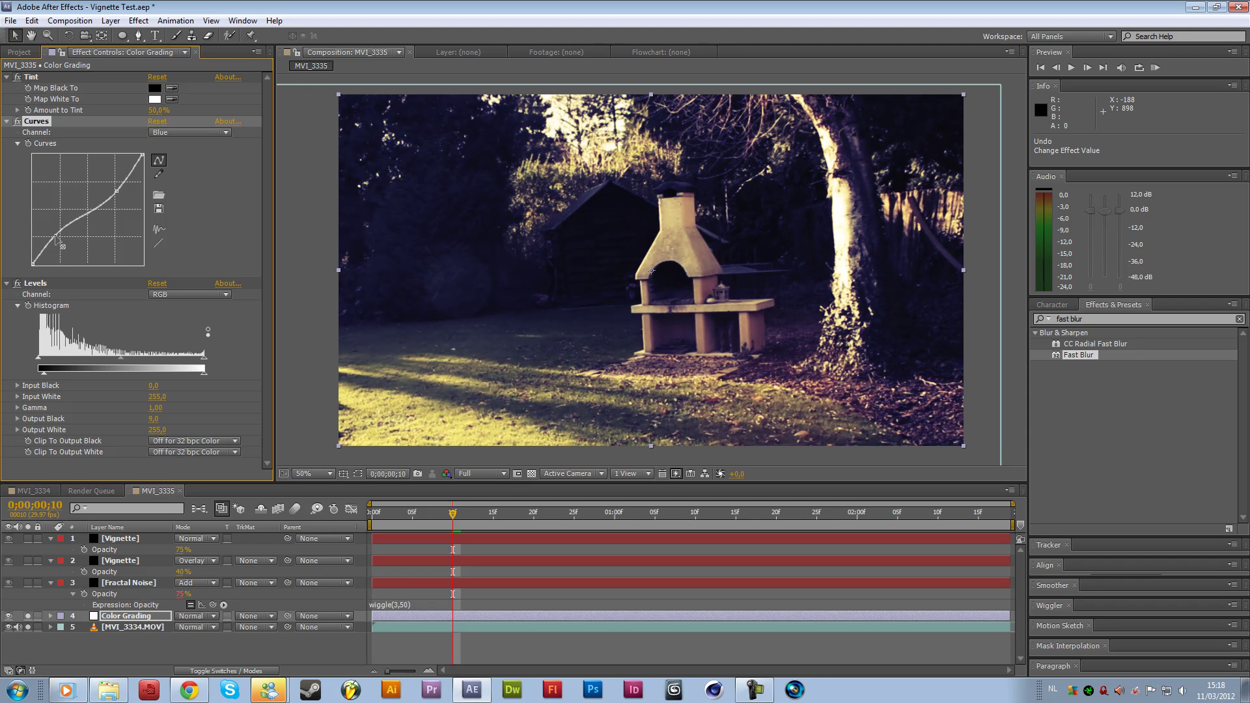
Brighten the highlights of the Green channel slightly in the Curves effect
left_click(172, 133)
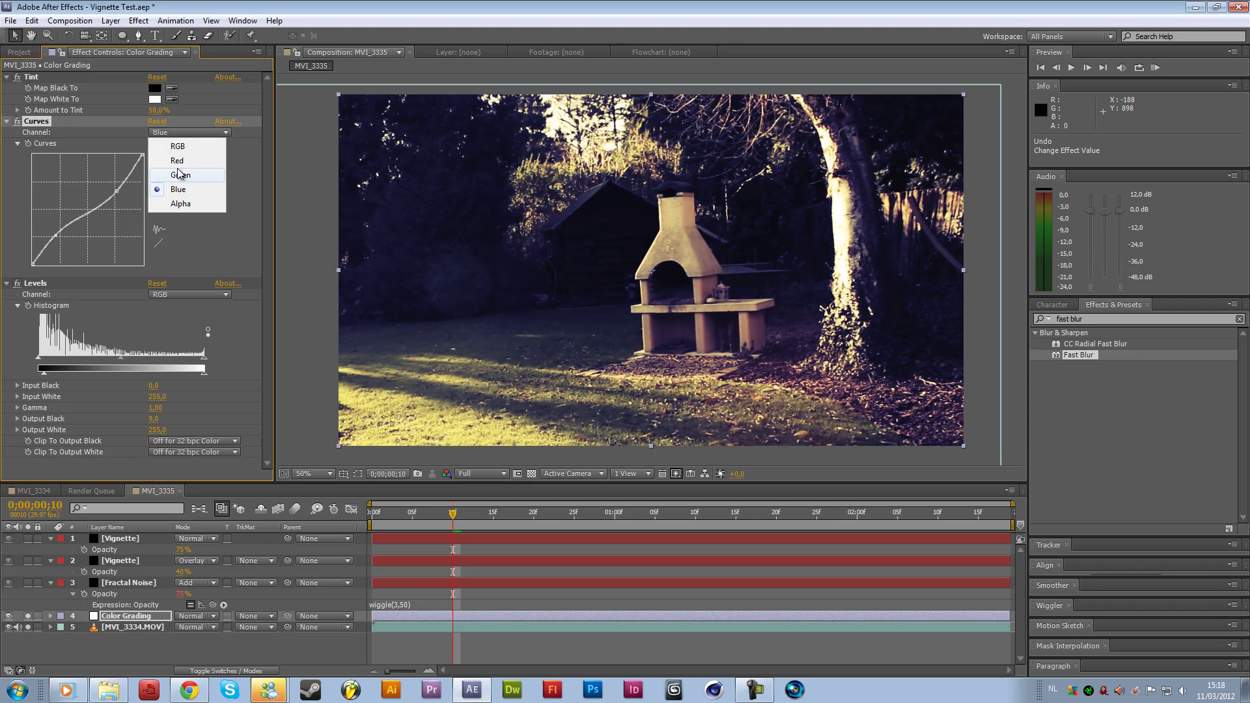
left_click(179, 175)
mouse_move(113, 176)
left_mouse_down()
mouse_move(120, 187)
mouse_move(110, 176)
left_mouse_up()
Switch Curves to the Red channel, turn off soloing for both layers and deselect everything to view the full composite
left_click(163, 134)
left_click(163, 159)
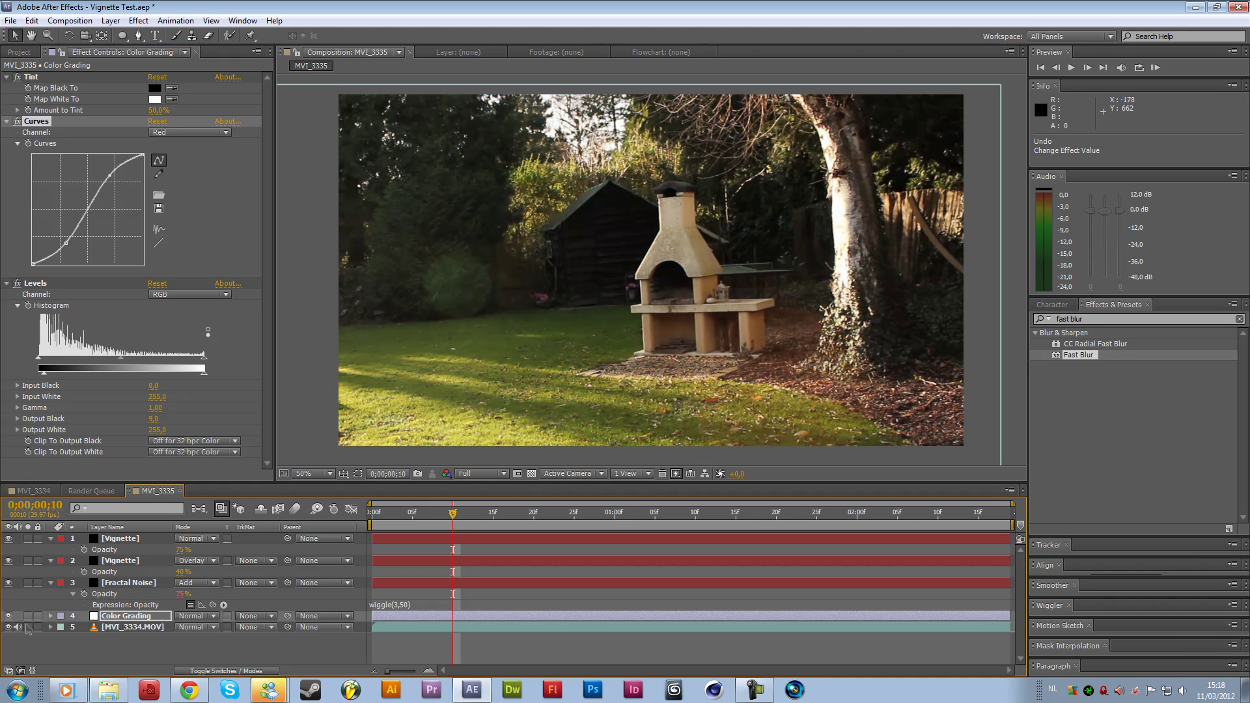
left_click(65, 651)
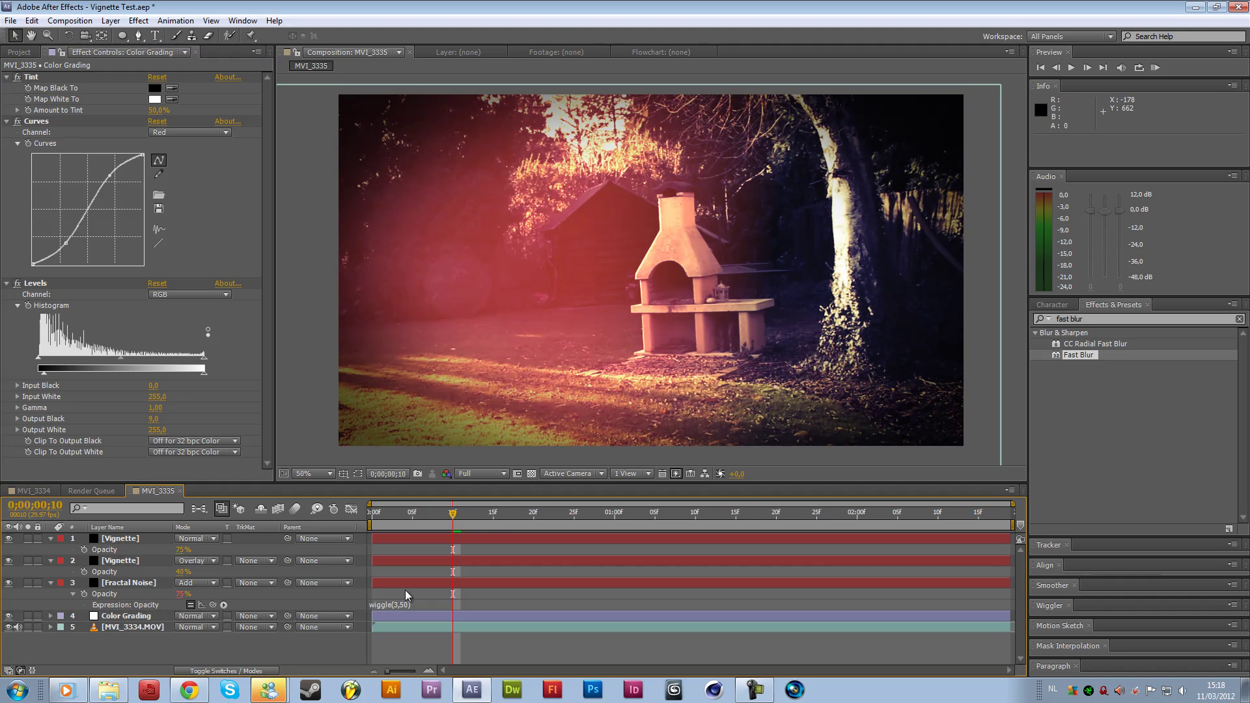
Compare the composite with the raw footage at 0;00;00;27 by hiding and reshowing the four upper layers, collapsing the lower Vignette and Fractal Noise properties
left_click_drag(449, 515, 590, 516)
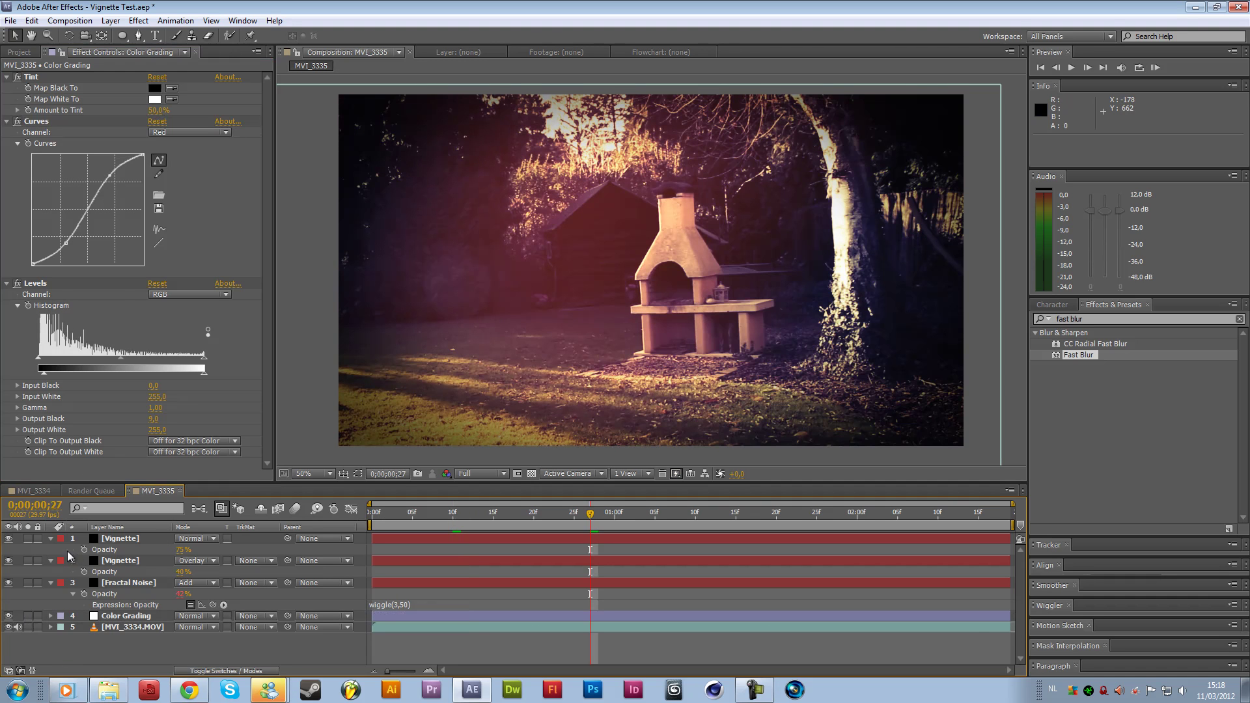
left_click_drag(9, 539, 8, 619)
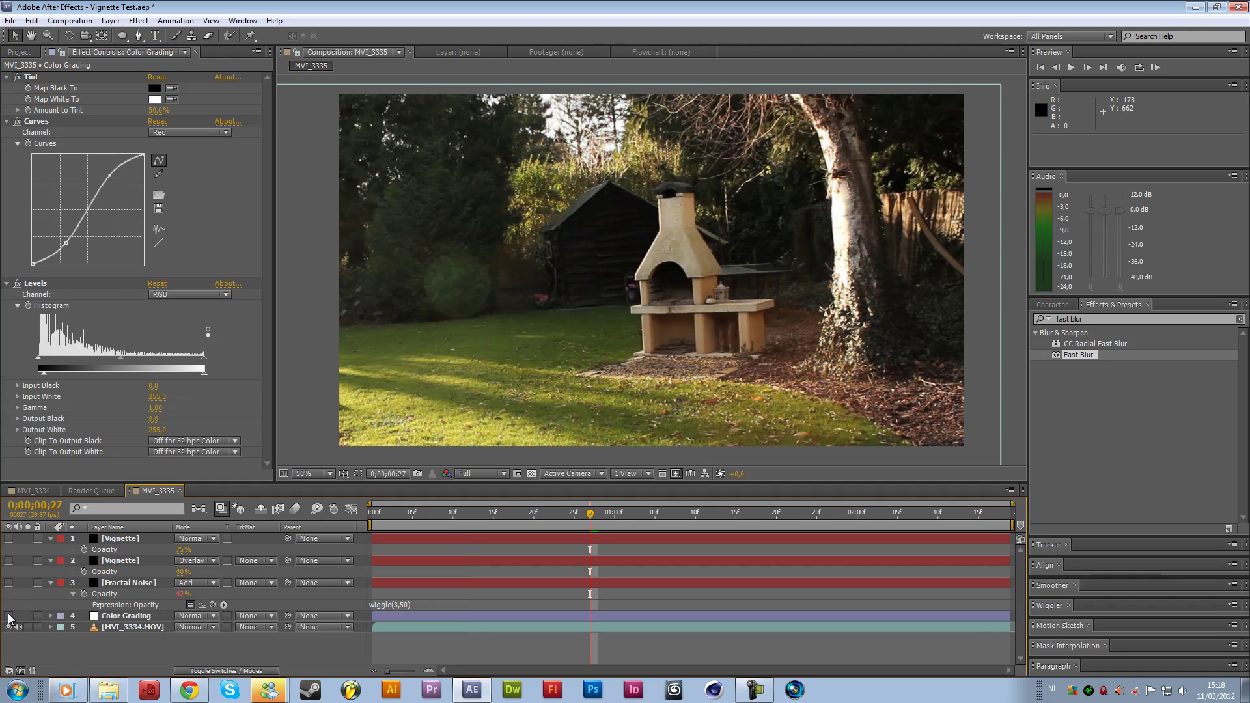
left_click(51, 583)
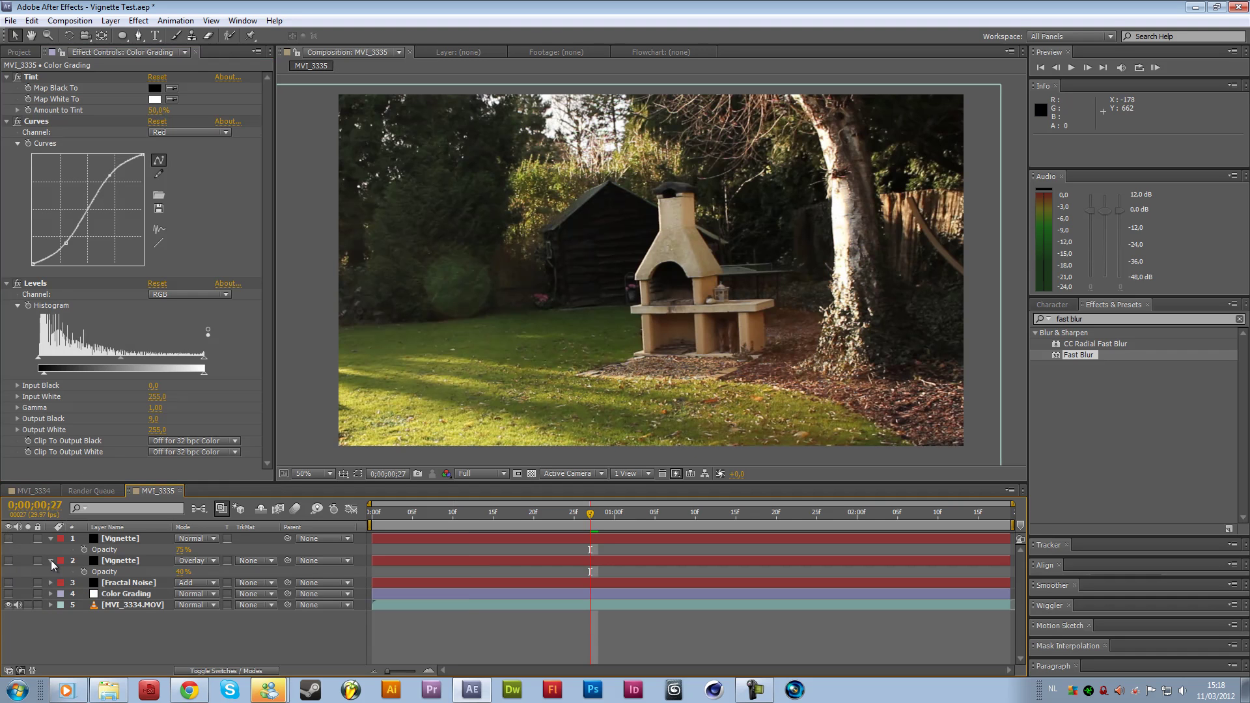
left_click(51, 560)
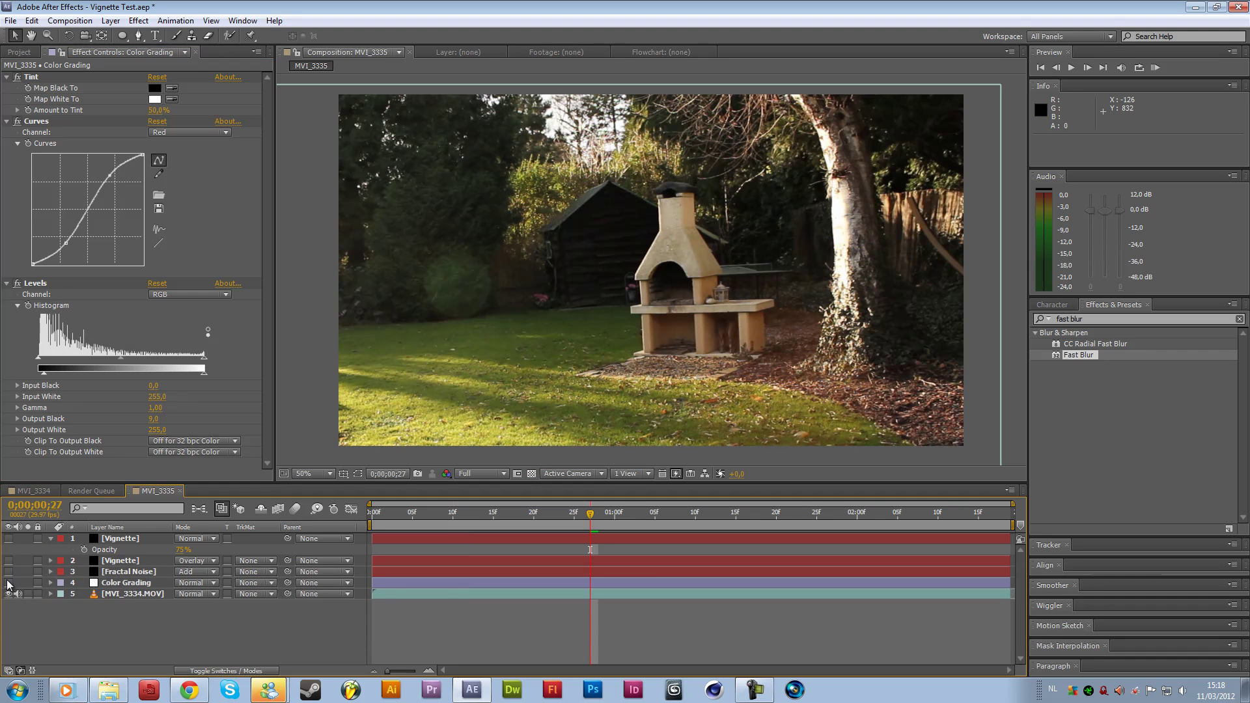
left_click_drag(9, 588, 13, 540)
Lower the Fractal Noise layer's opacity and check the light burn flicker at other frames up to 0;00;01;03
left_click(125, 539)
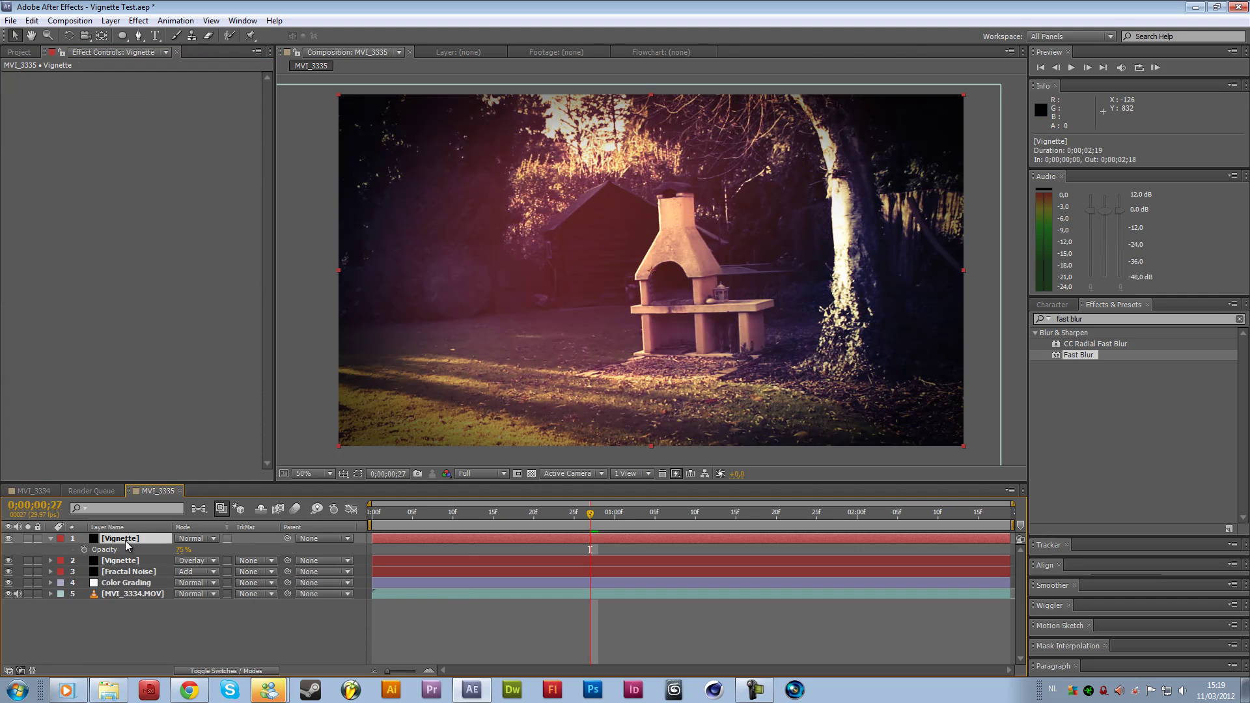
left_click(119, 573)
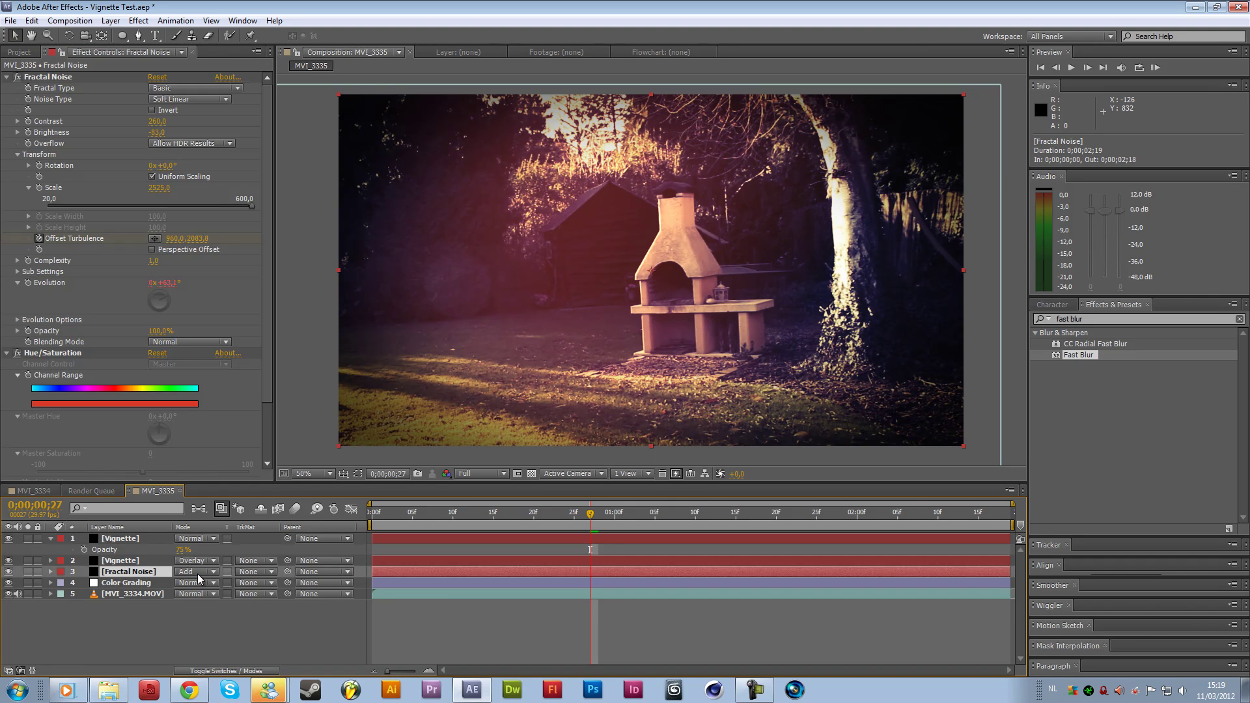
key("t")
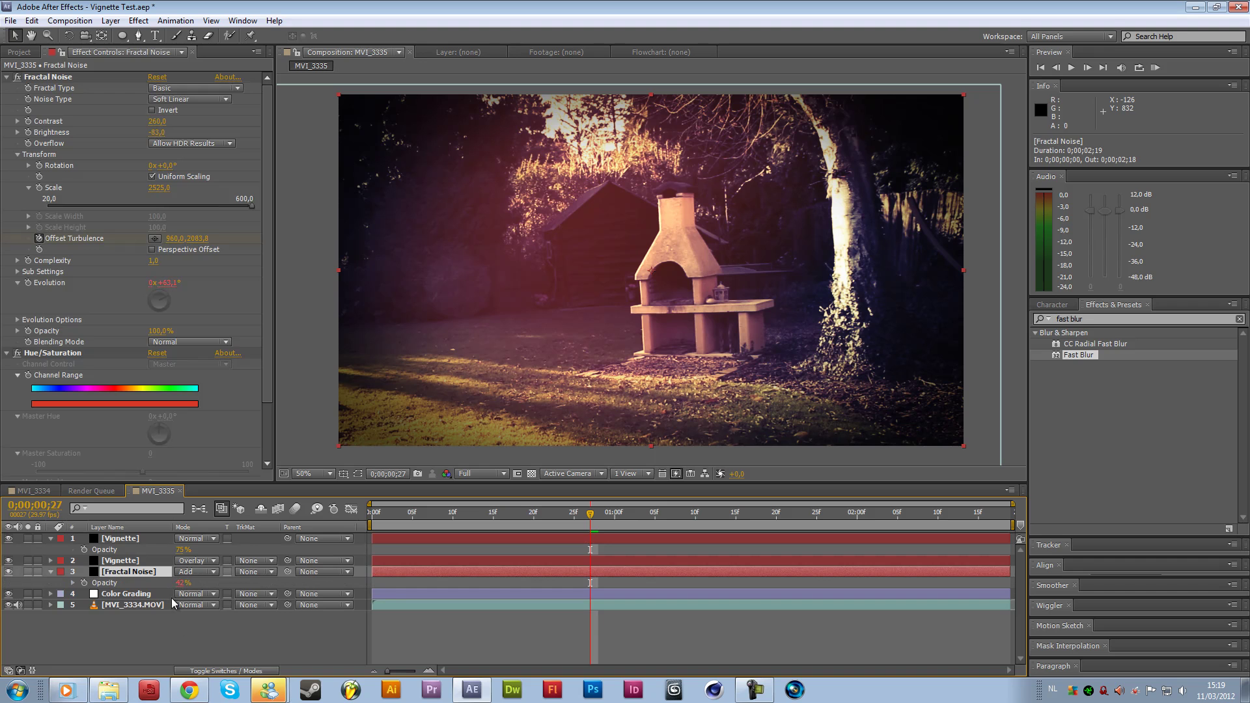
left_click_drag(183, 584, 237, 661)
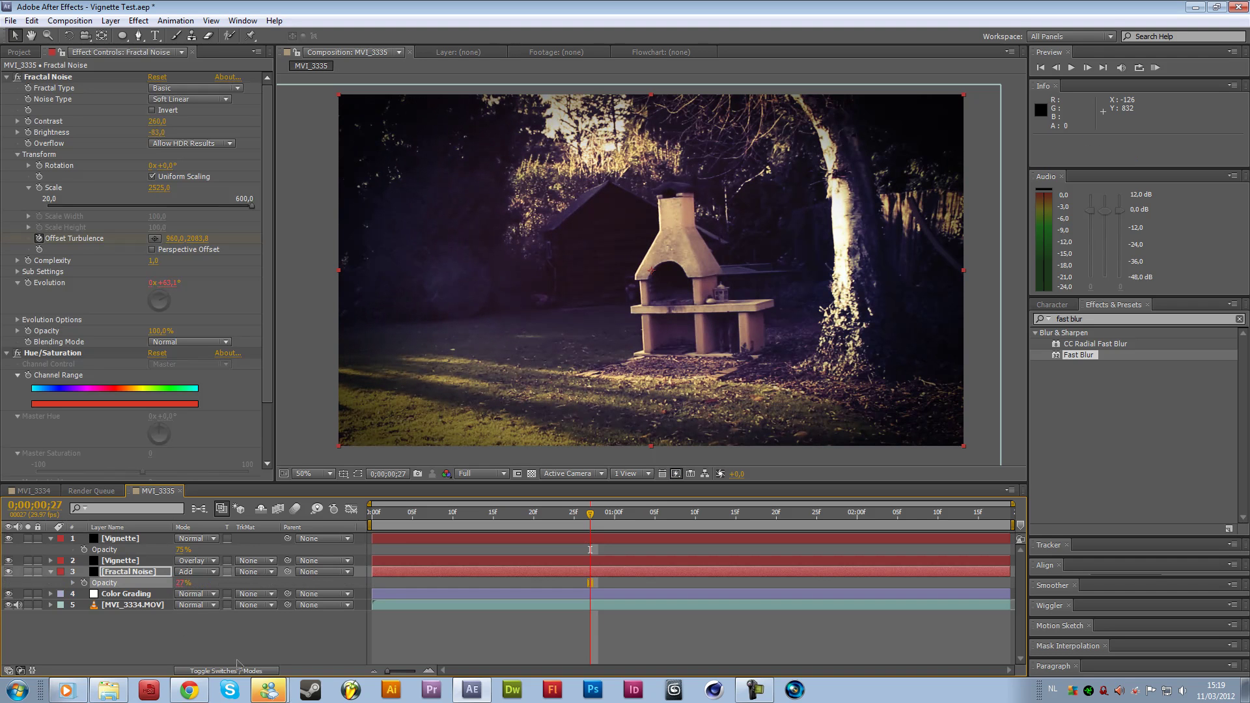
left_click(454, 519)
left_click_drag(554, 520, 639, 520)
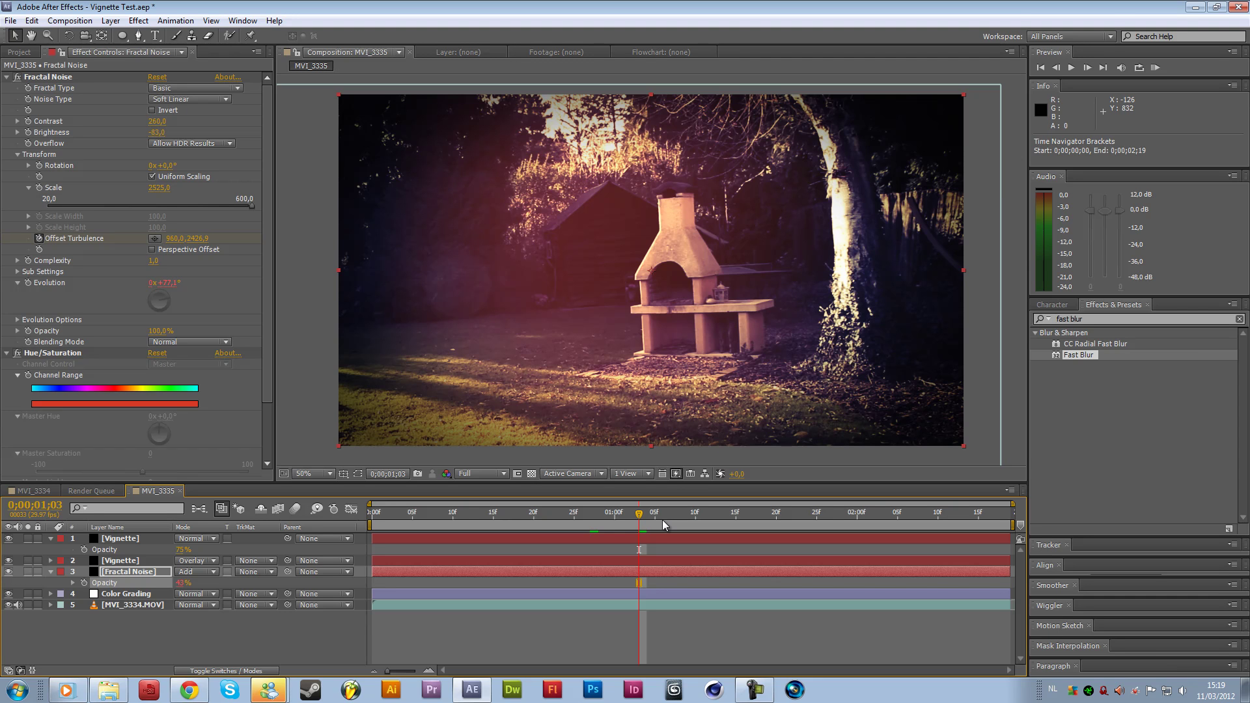
Save the Color Grading layer's Tint, Curves and Levels effects as an animation preset named ColorGradeVintage in the Tolerated Cinematics folder
left_click(113, 593)
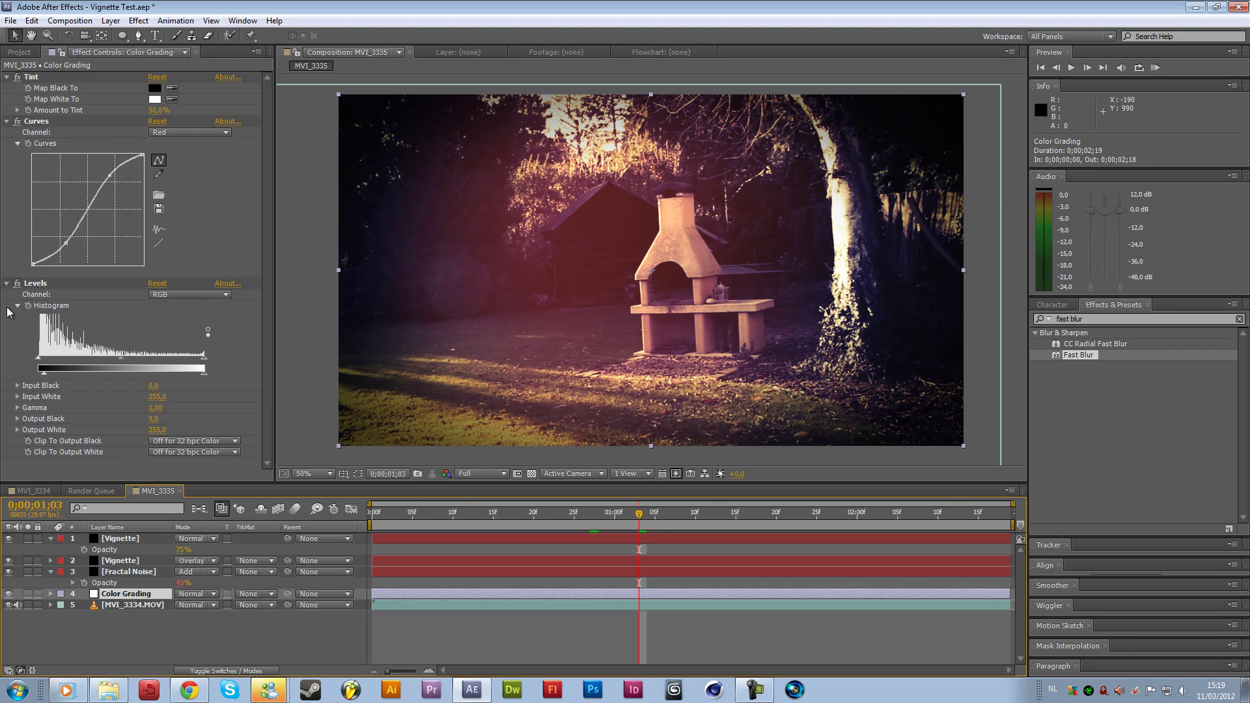
left_click(6, 284)
left_click(6, 121)
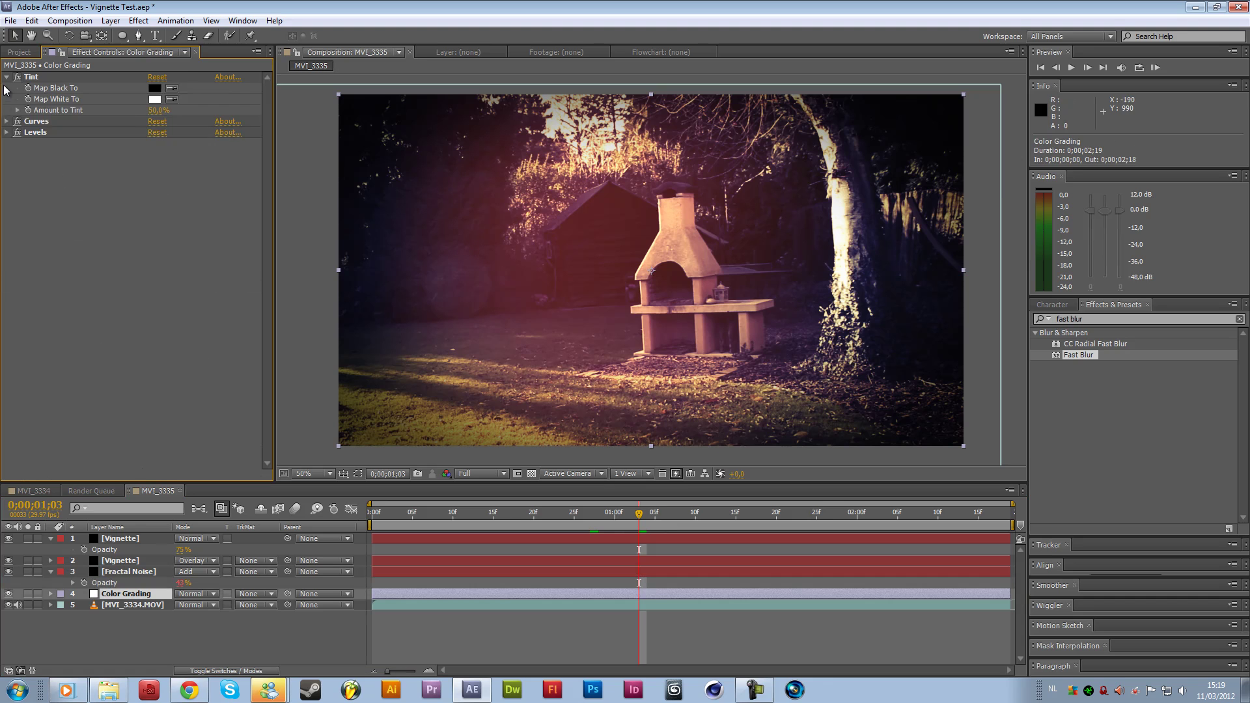
left_click(6, 77)
left_click(39, 77)
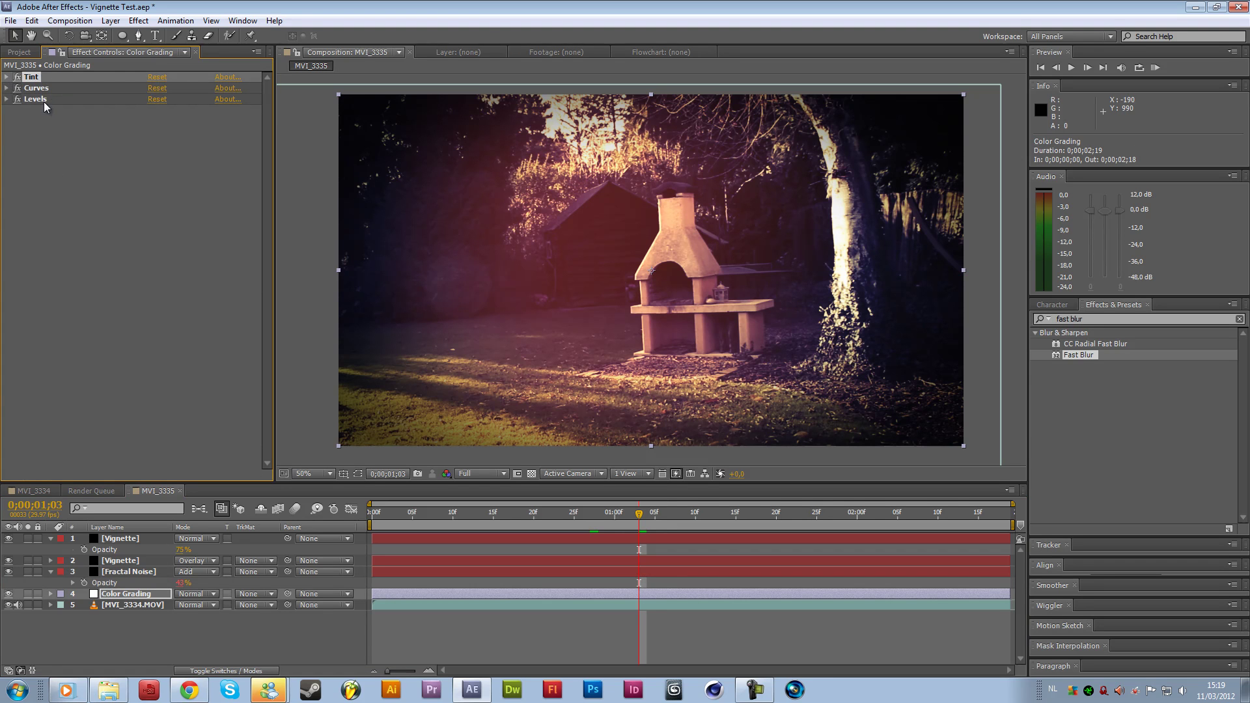
left_click(46, 100, "shift")
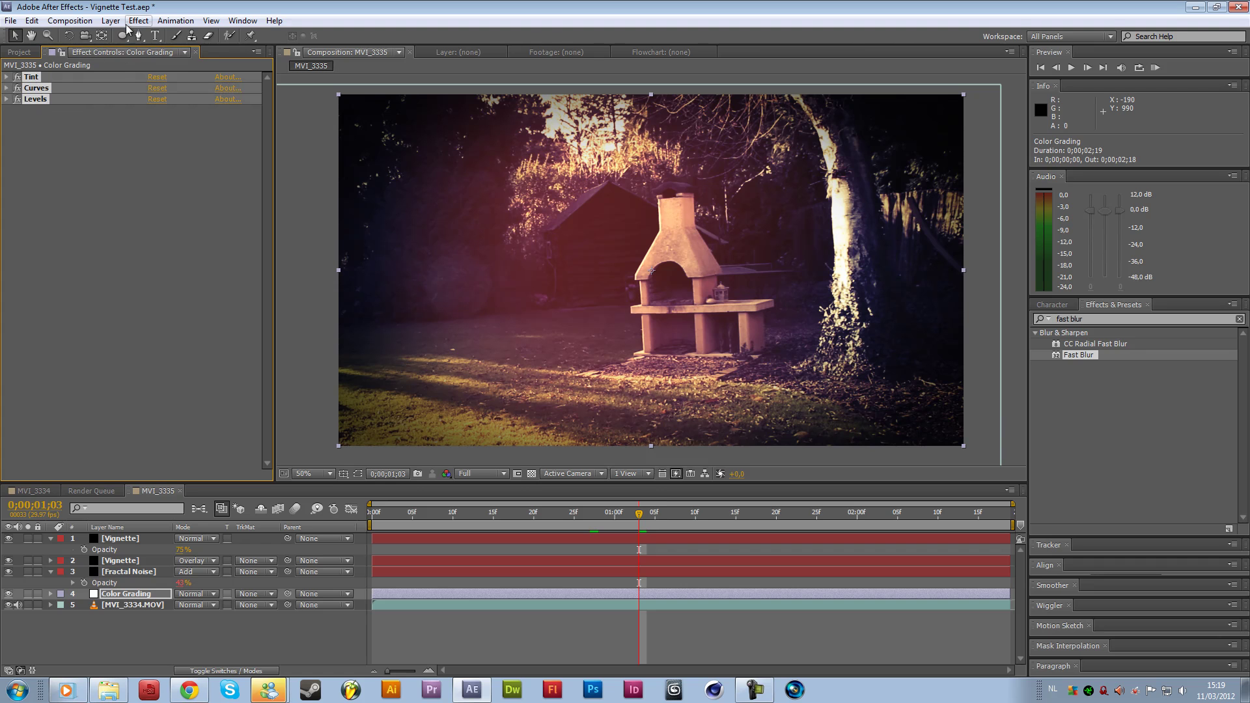
left_click(172, 21)
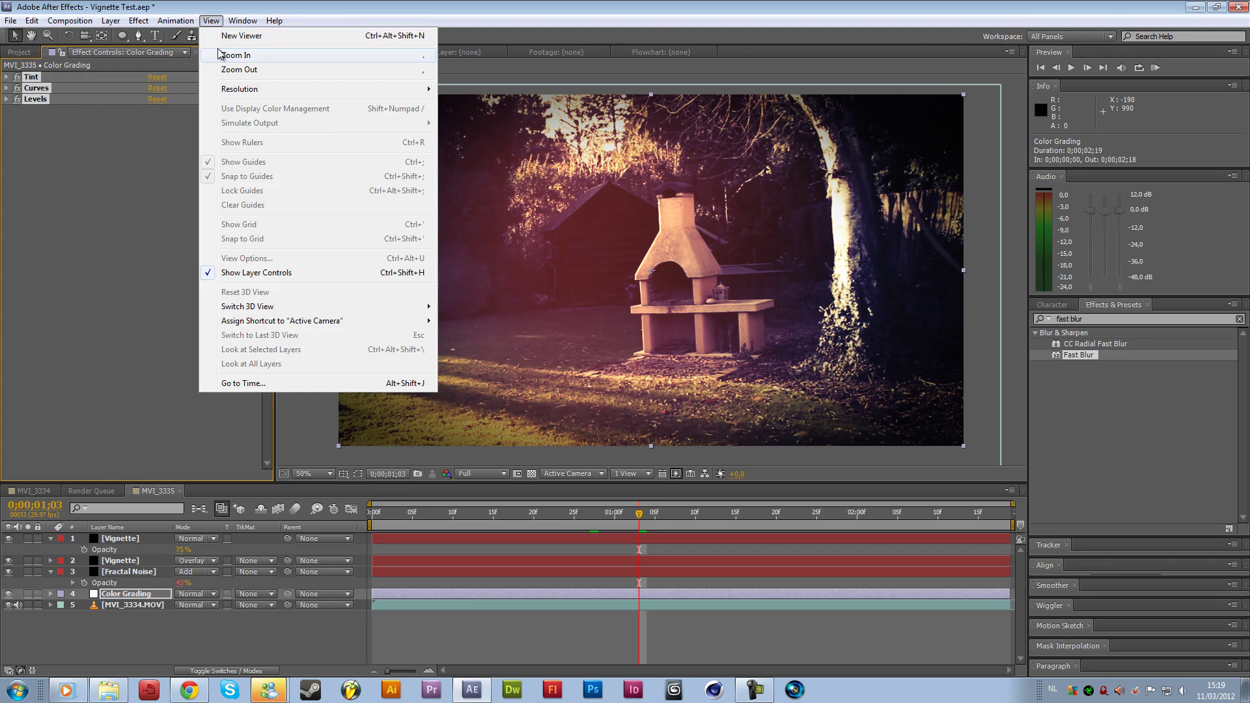
left_click(196, 36)
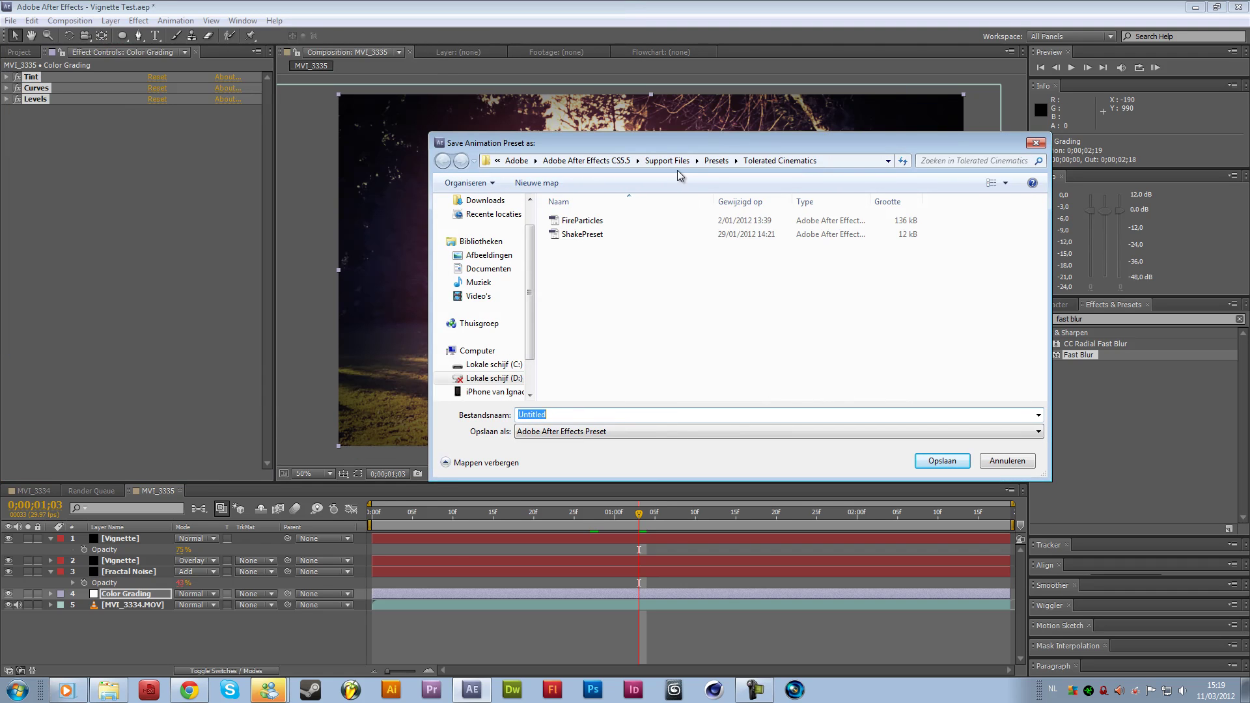
type("ColorGradeVintage")
left_click(941, 461)
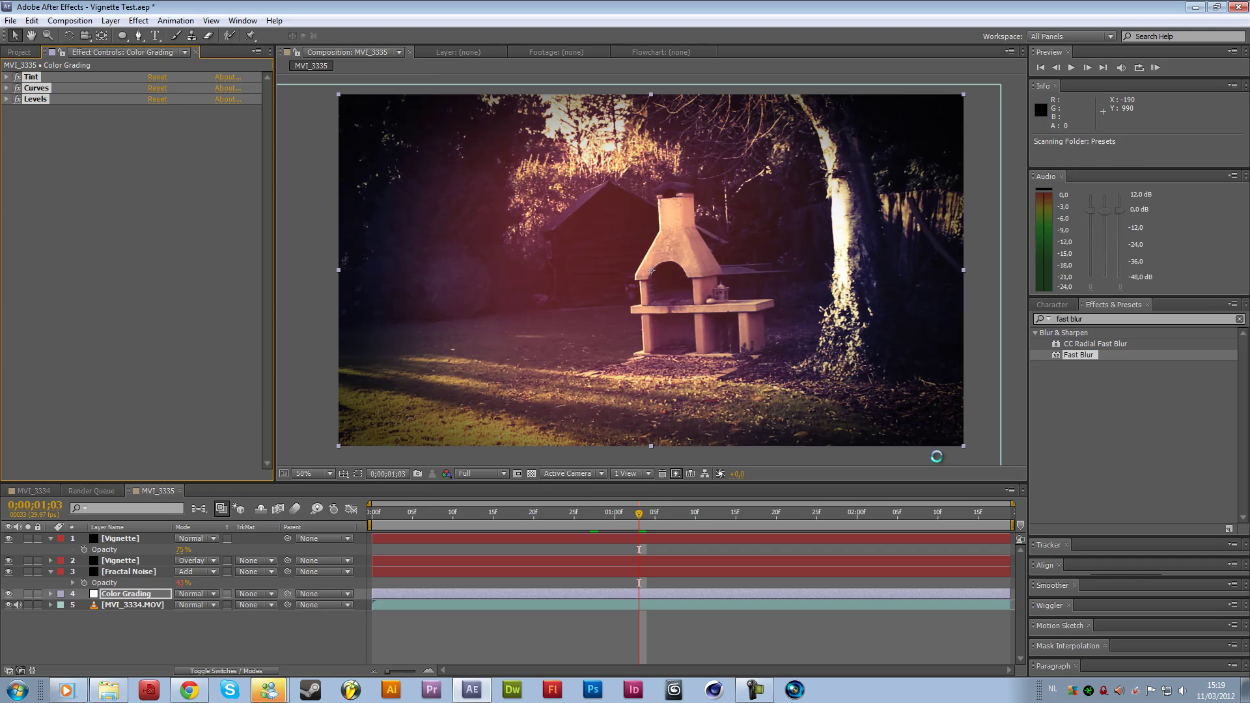
Save the Fractal Noise layer's Fractal Noise and Hue/Saturation effects as an animation preset named Vignette
left_click(127, 572)
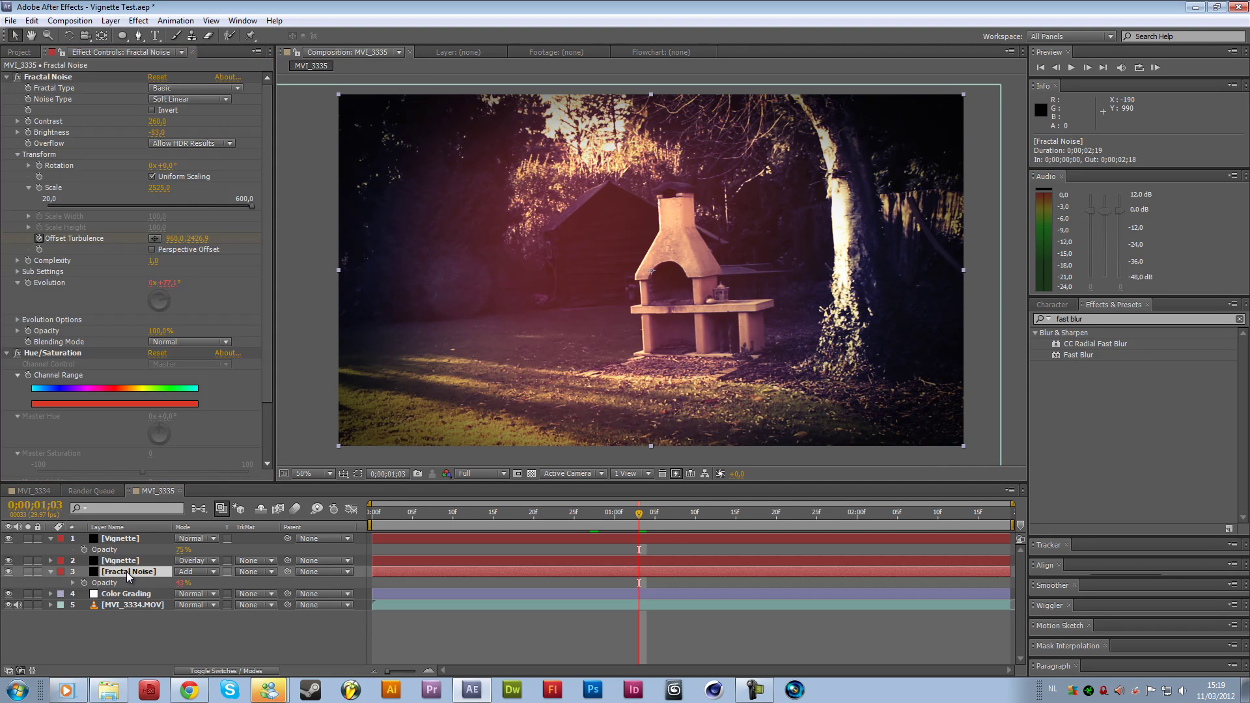
left_click(6, 77)
left_click(51, 78)
left_click(7, 88)
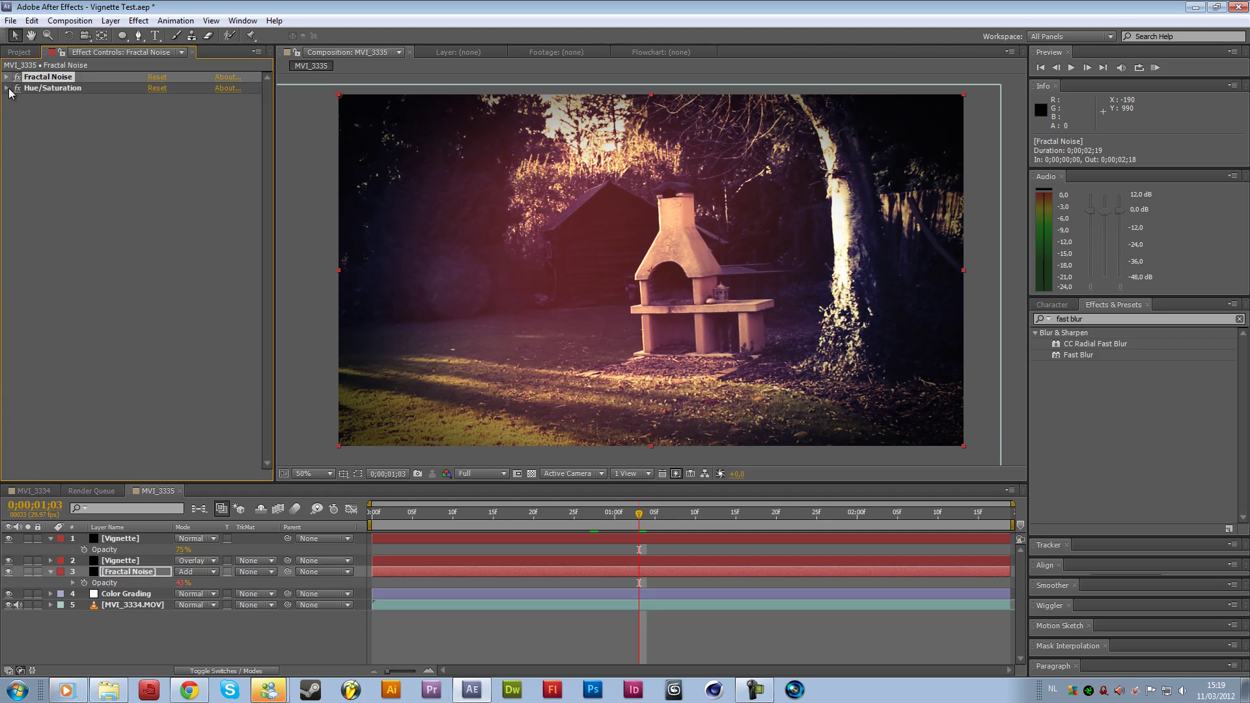
left_click(49, 88)
left_click(139, 21)
mouse_move(175, 22)
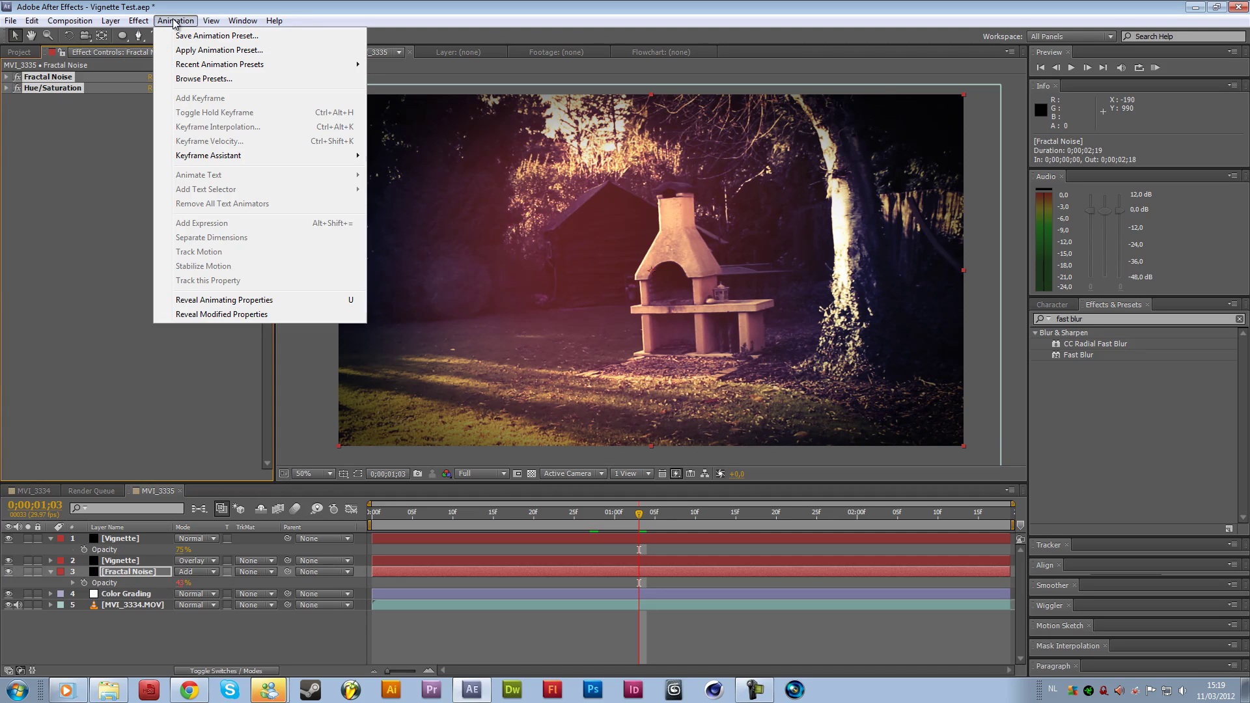
left_click(217, 36)
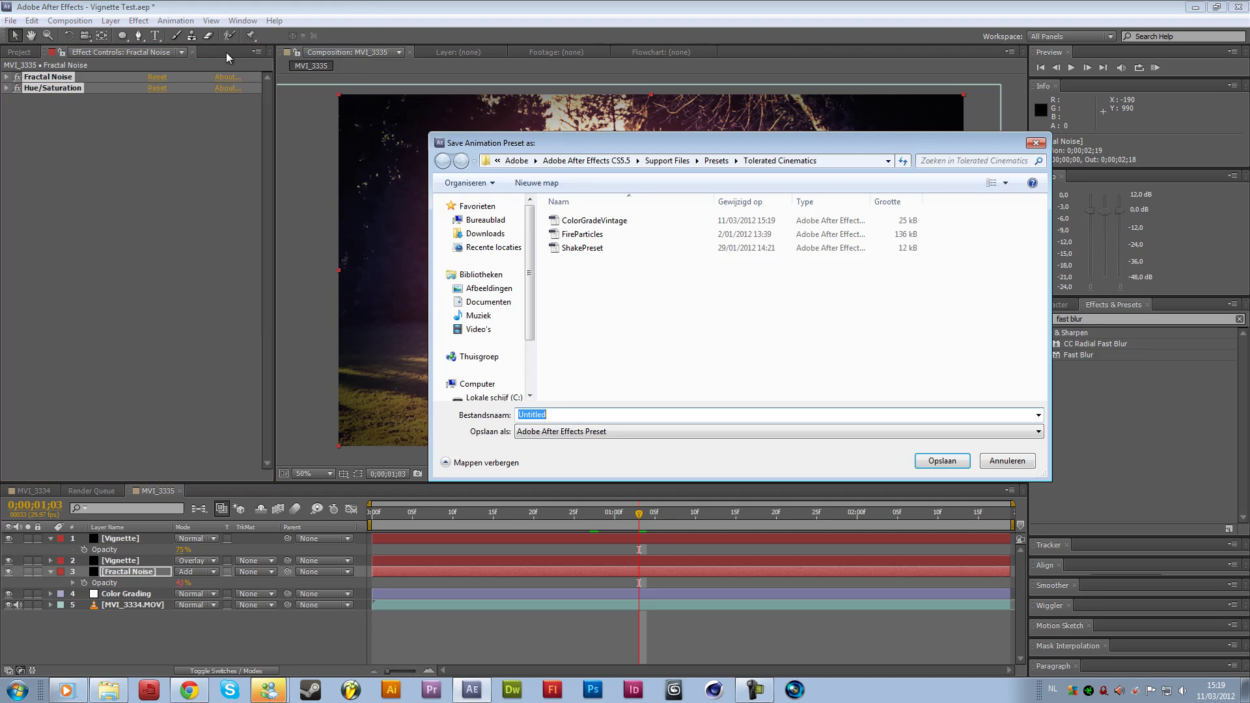
type("Vignette")
key("Return")
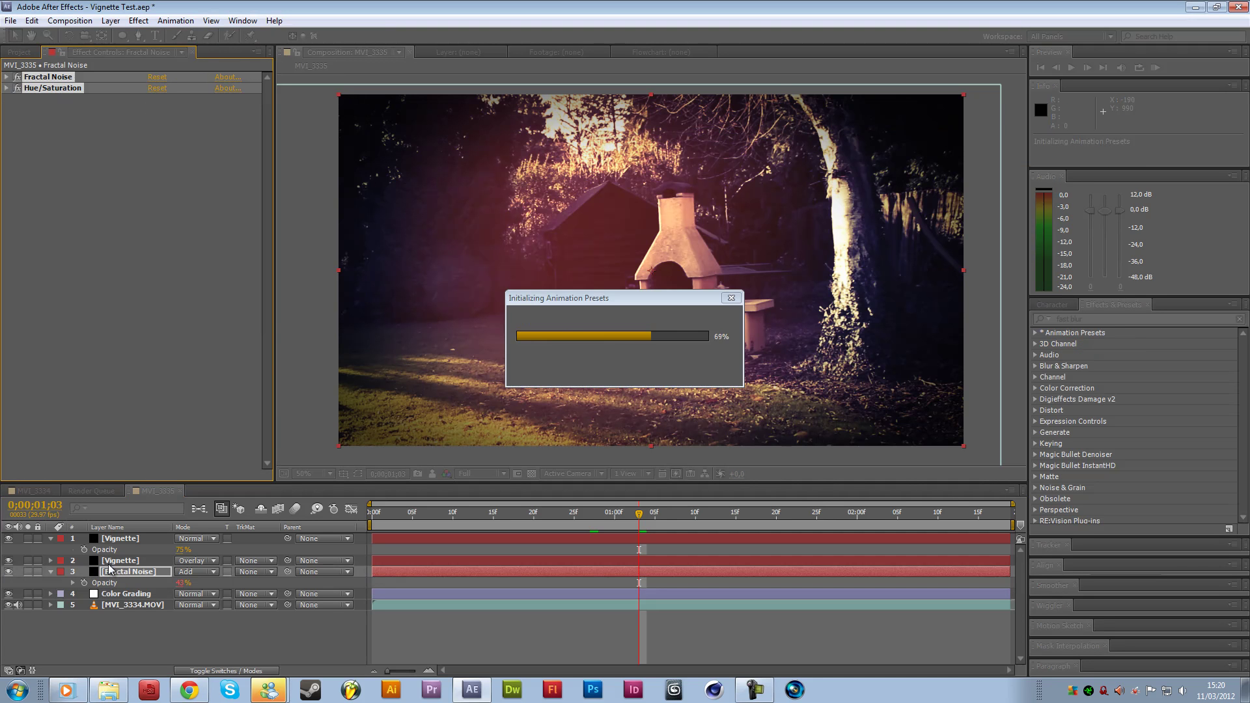
Collapse the expanded opacity properties of the upper Vignette and Fractal Noise layers in the timeline
left_click(82, 560)
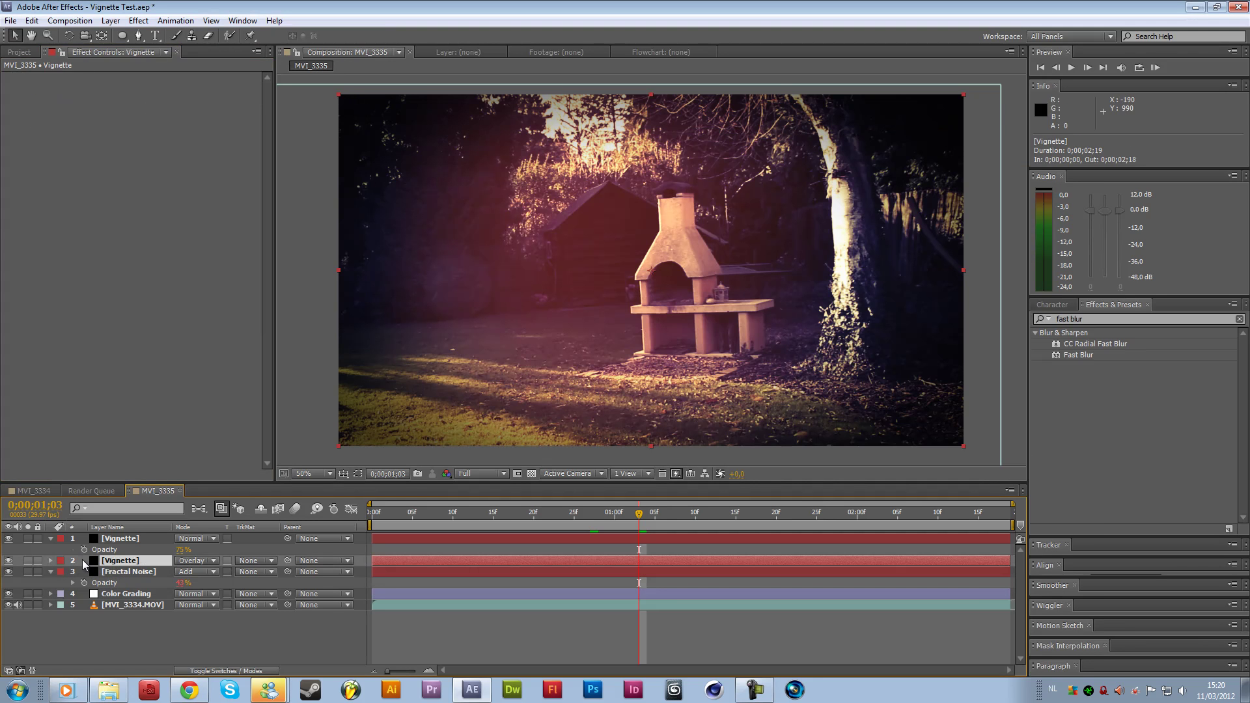
left_click(145, 538)
left_click(51, 538)
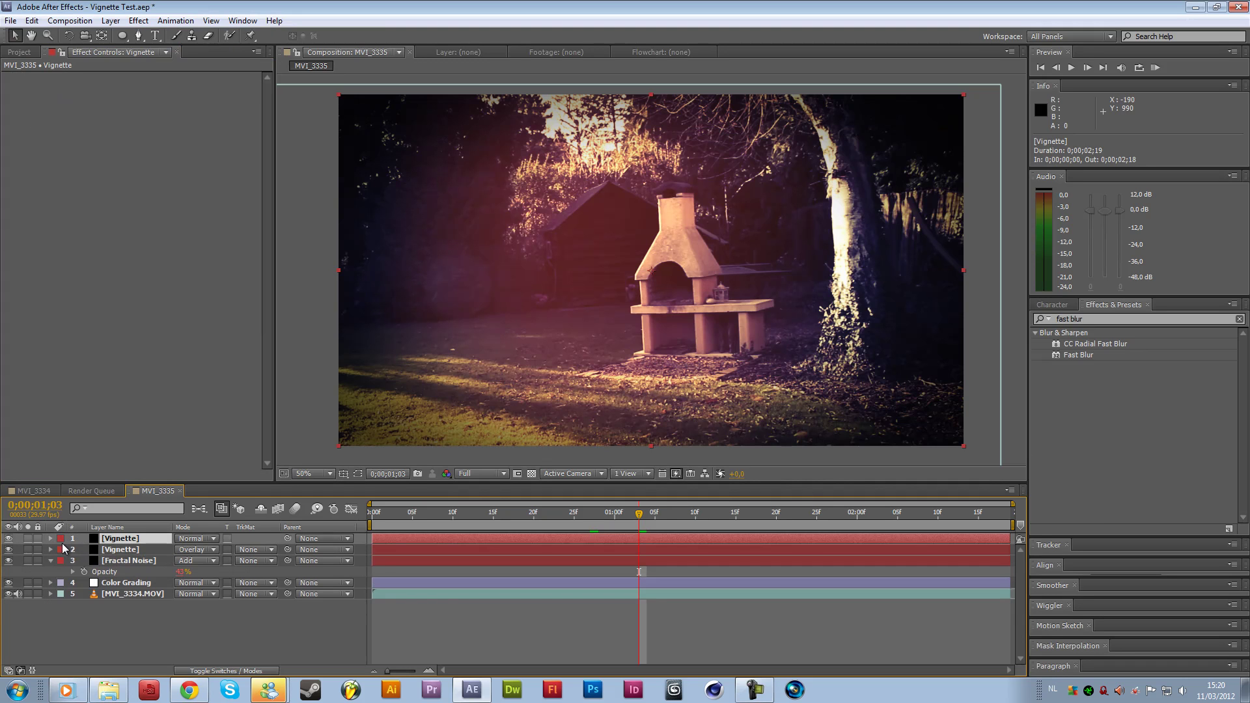
left_click(51, 561)
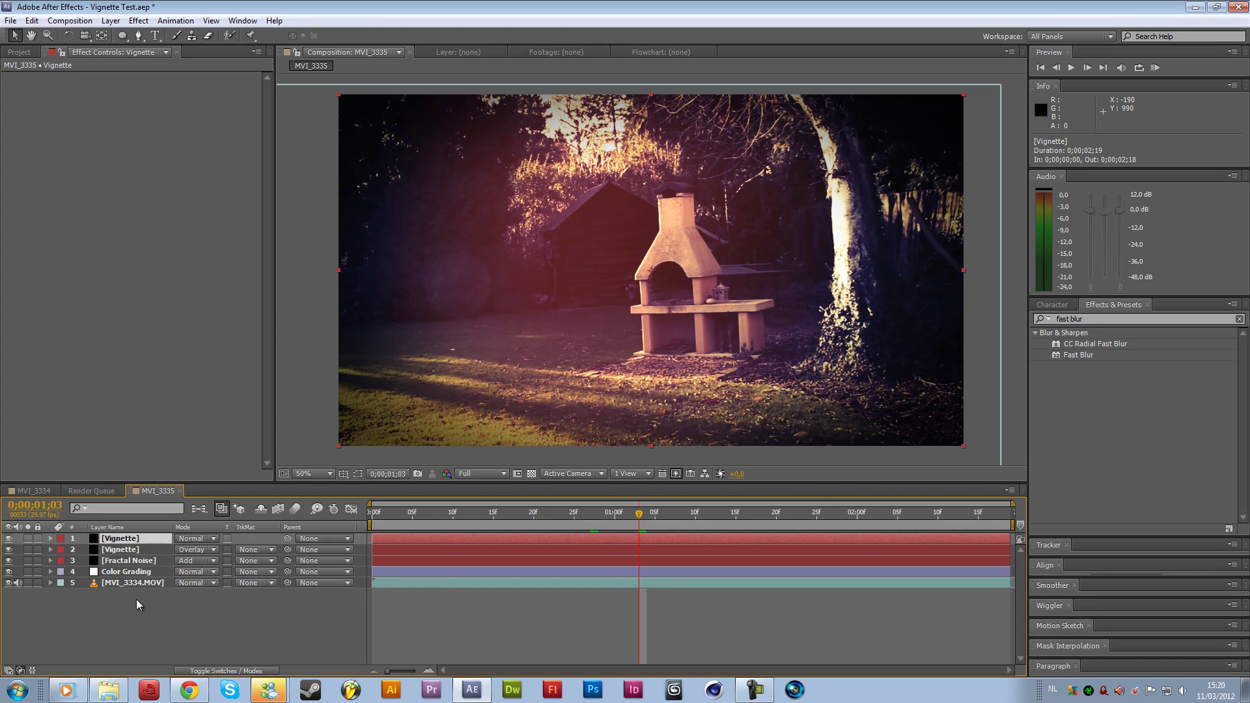
left_click(138, 600)
Add a new adjustment layer to the MVI_3335 composition
left_click(140, 573)
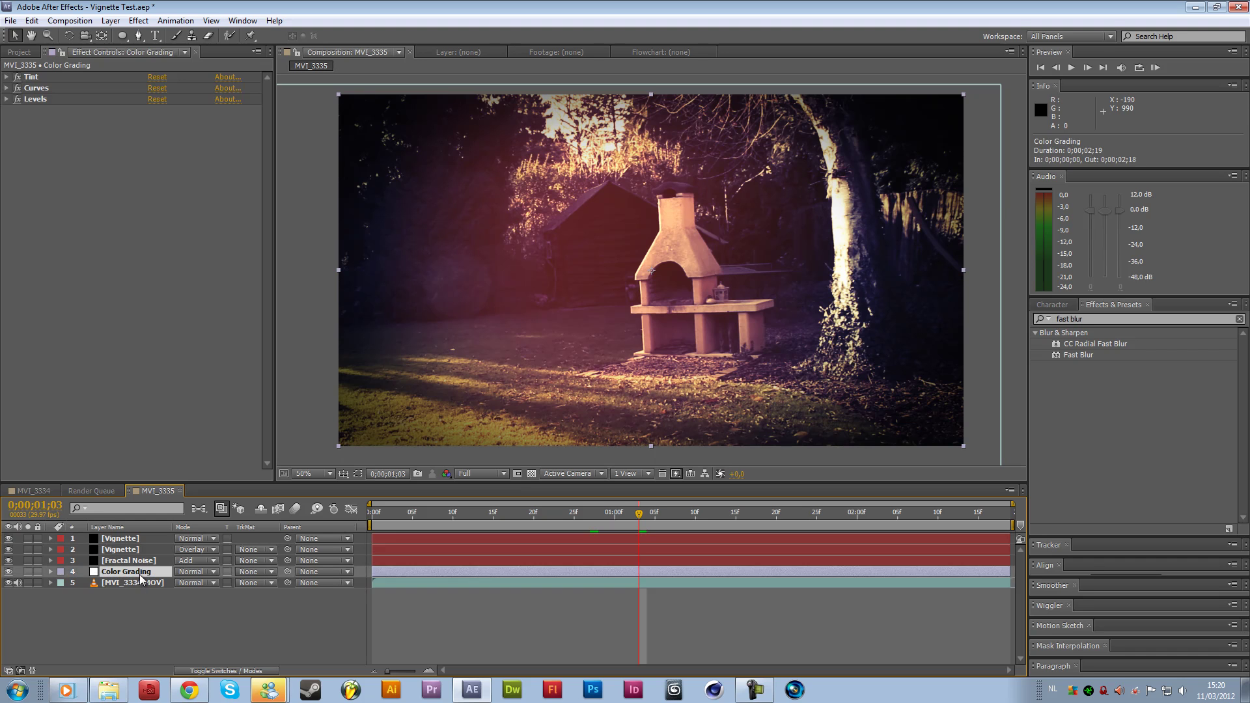
right_click(131, 626)
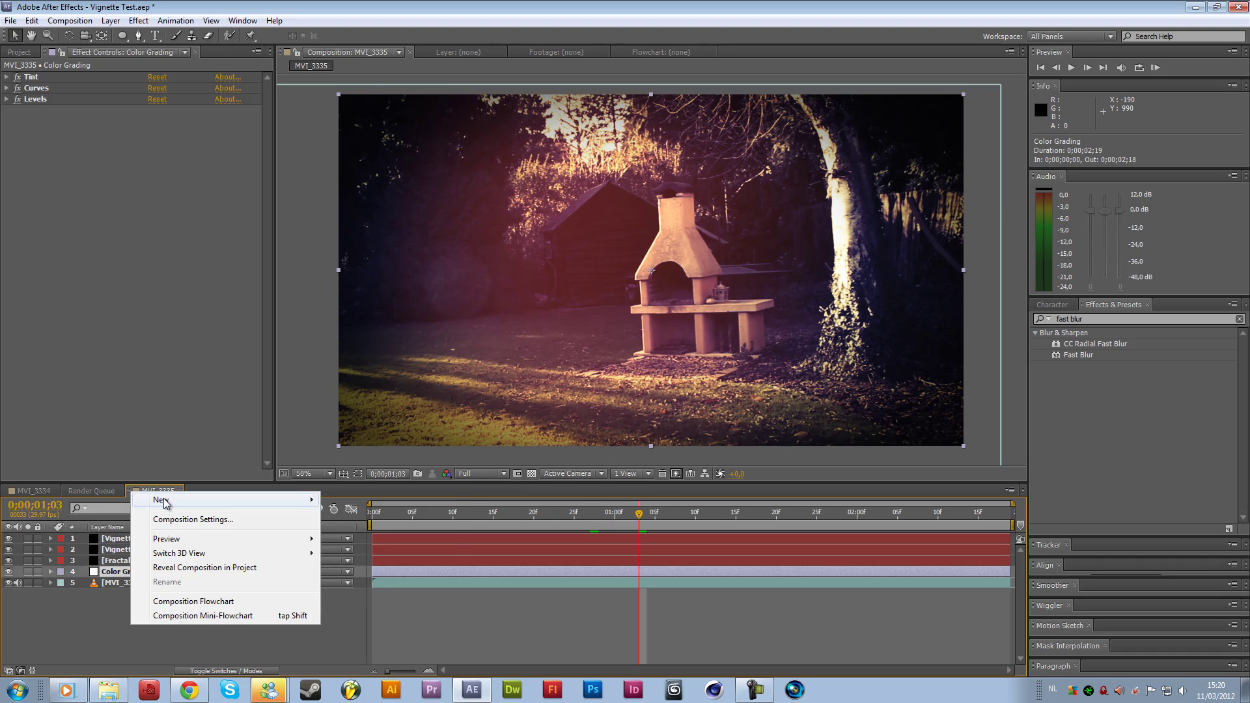
mouse_move(165, 504)
left_click(366, 605)
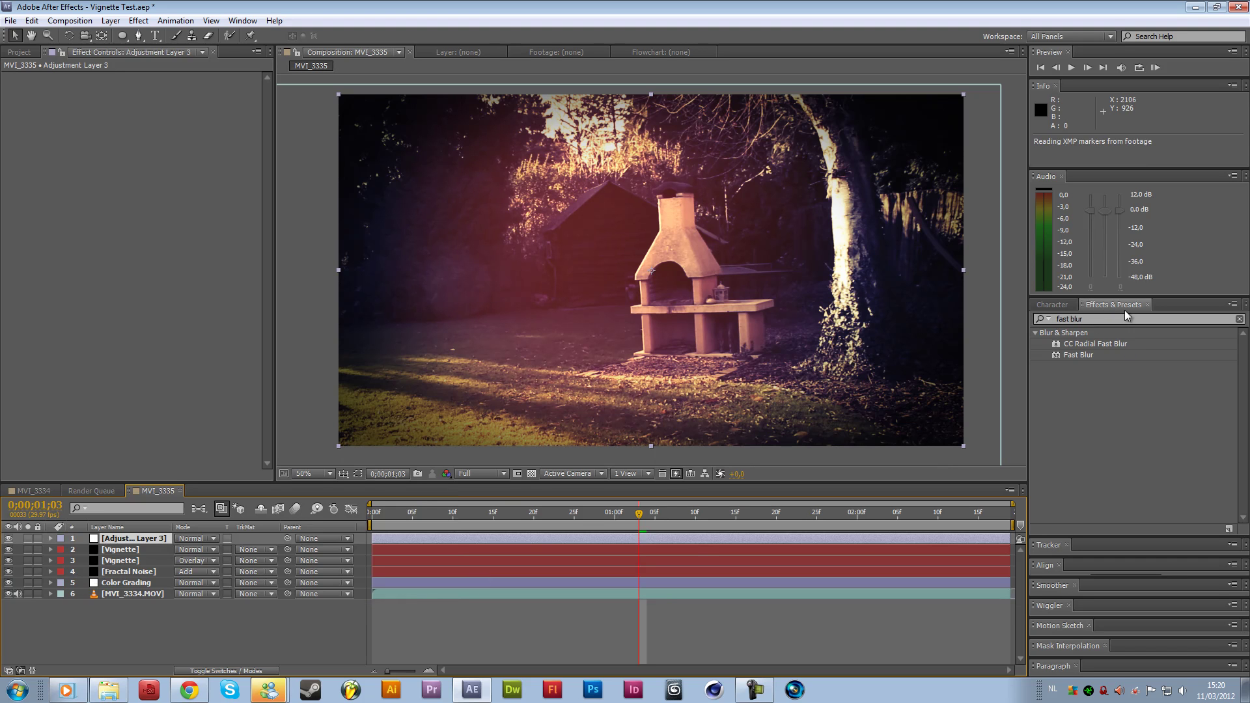
Search the effects and presets for "vintage" and apply the ColorGradeVintage preset to the new adjustment layer
left_click(245, 24)
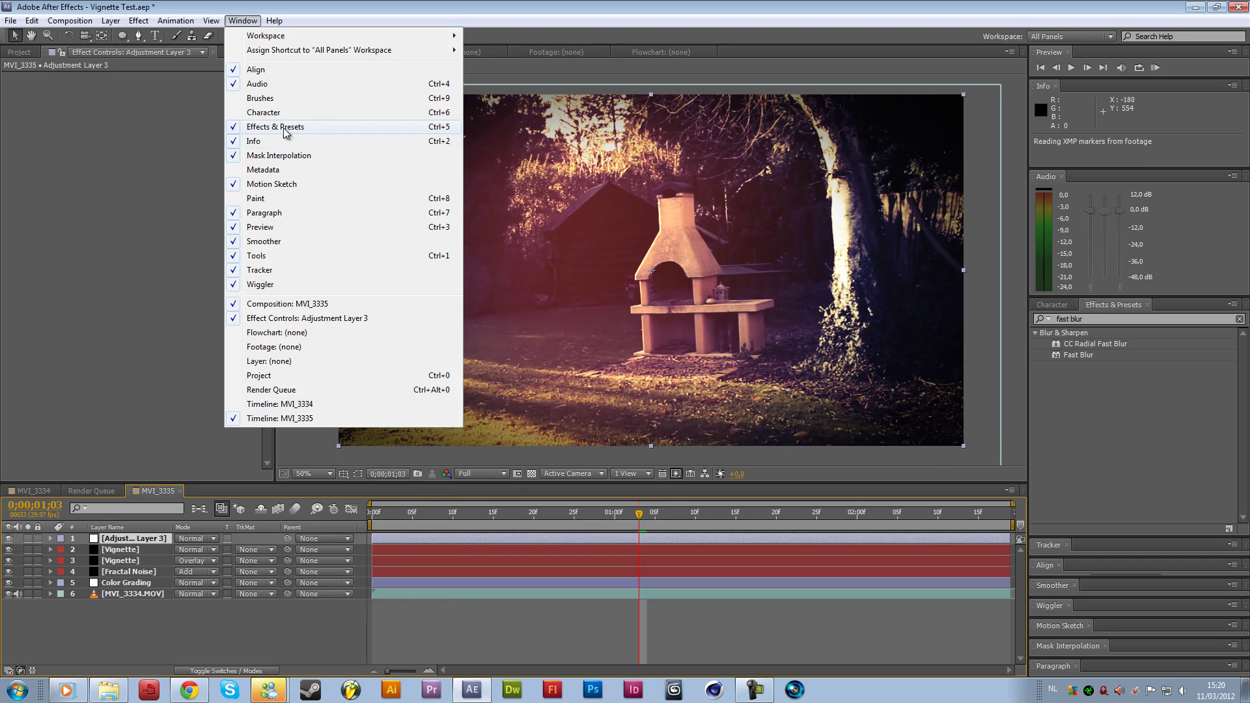
left_click(449, 128)
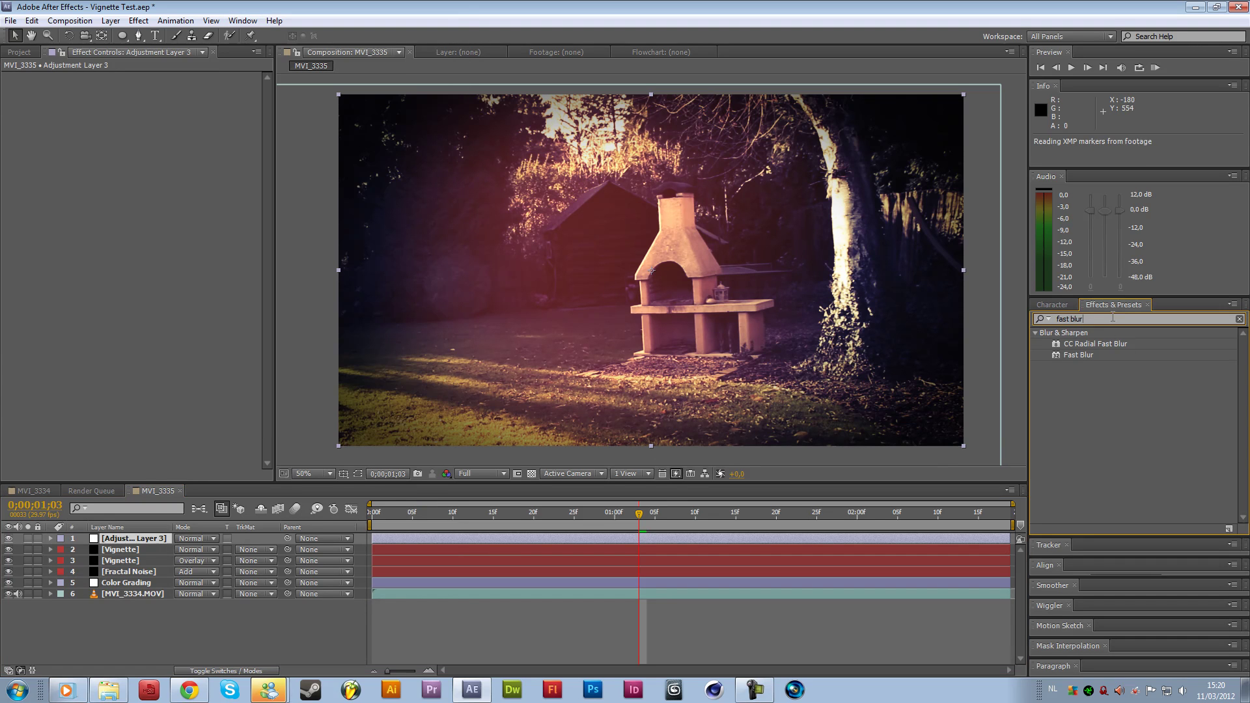
key("ctrl+a")
type("vintage")
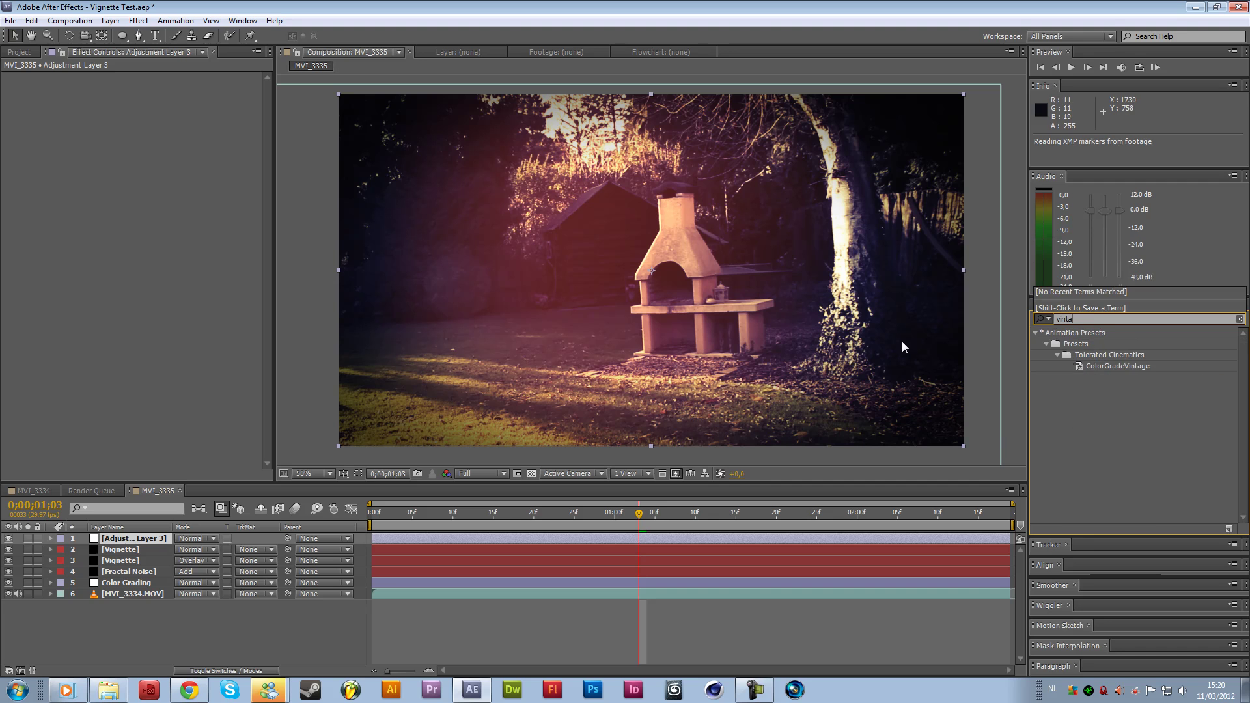
left_click(1115, 366)
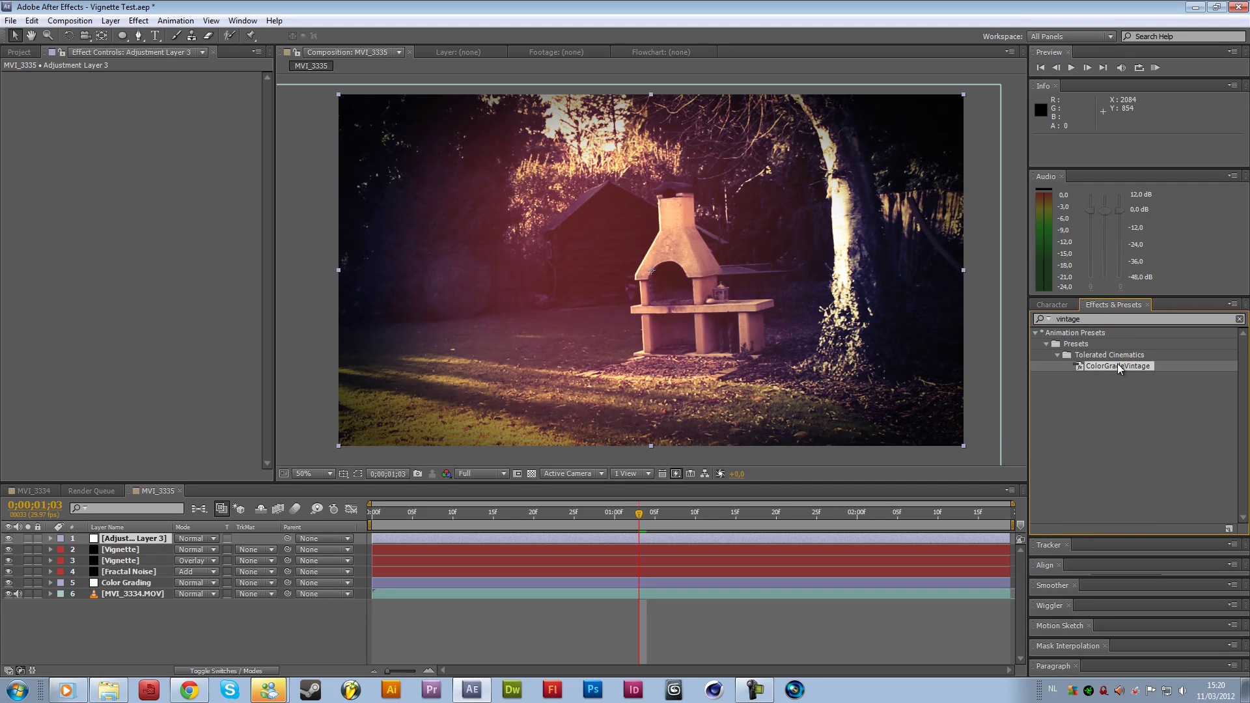
left_click_drag(1108, 365, 591, 538)
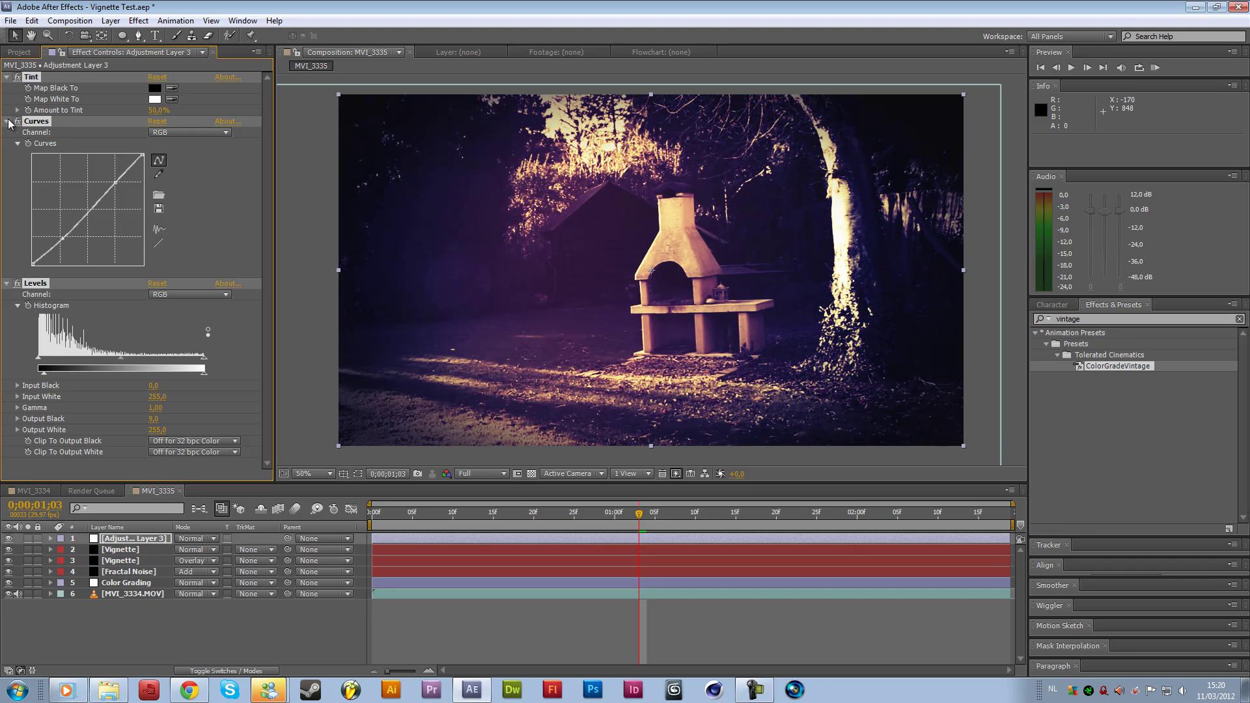
Delete the old Color Grading layer and move the new adjustment layer directly above the MVI_3334.MOV footage
left_click(132, 582)
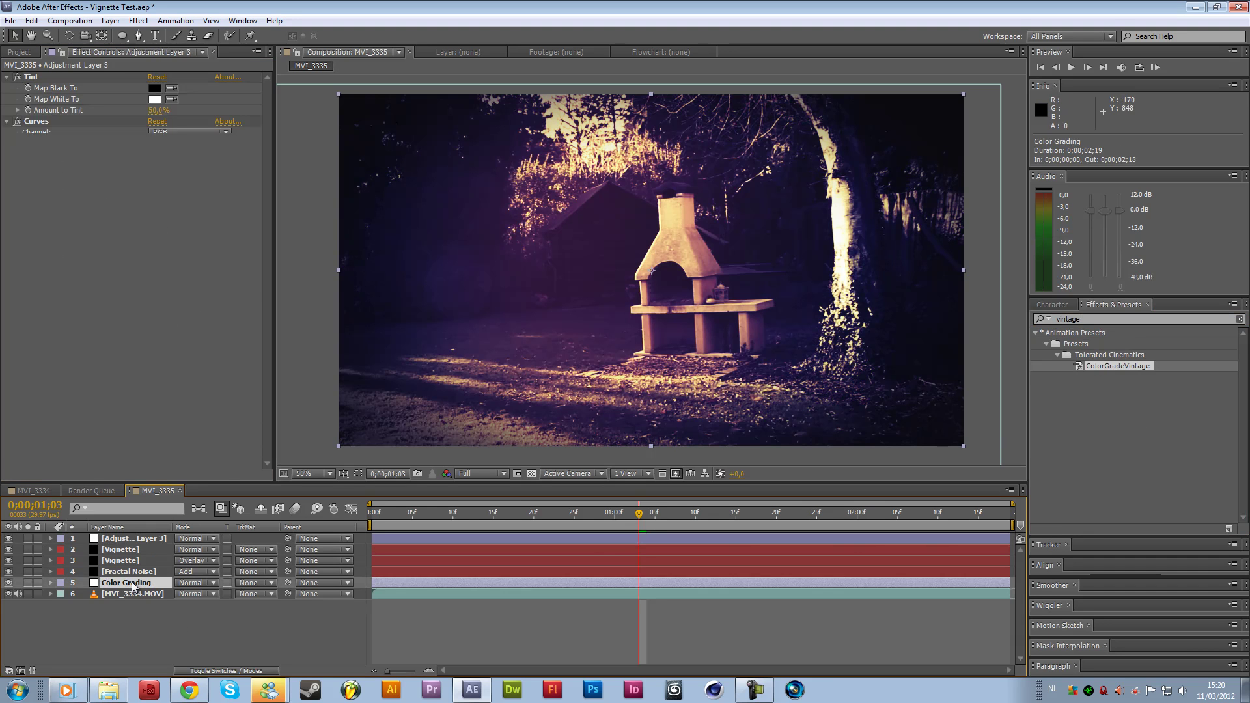
key("Delete")
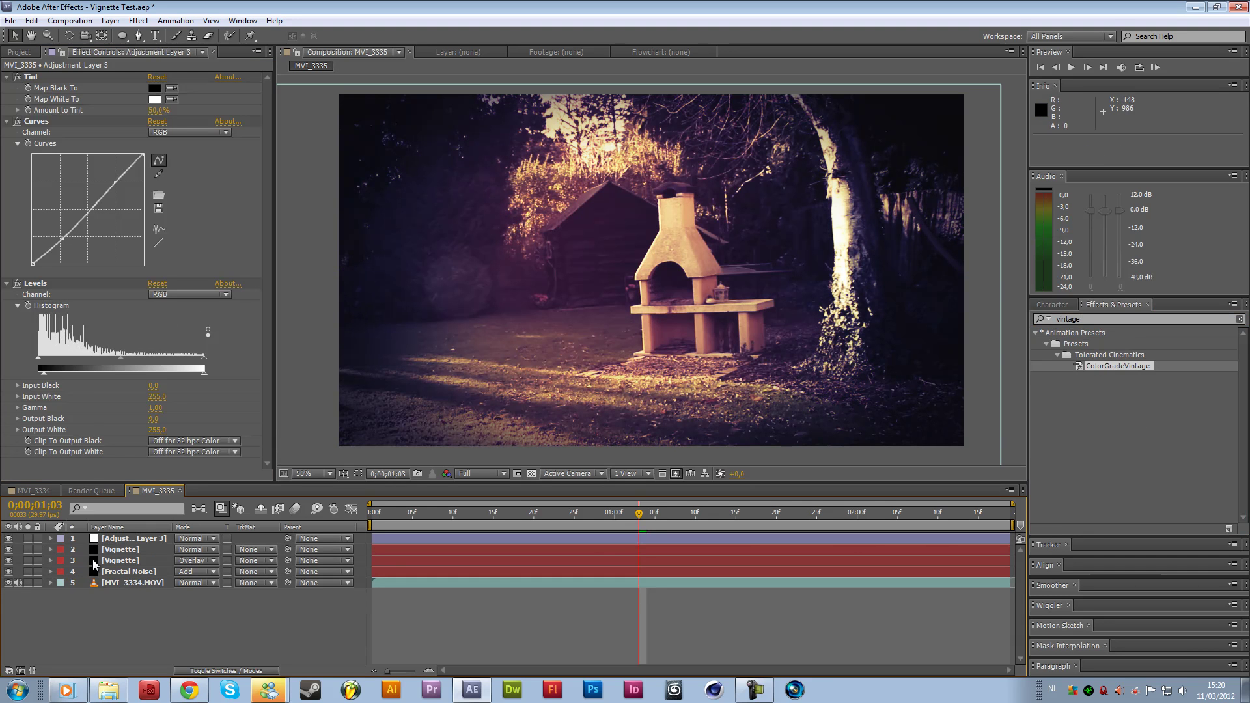
left_click_drag(127, 539, 121, 582)
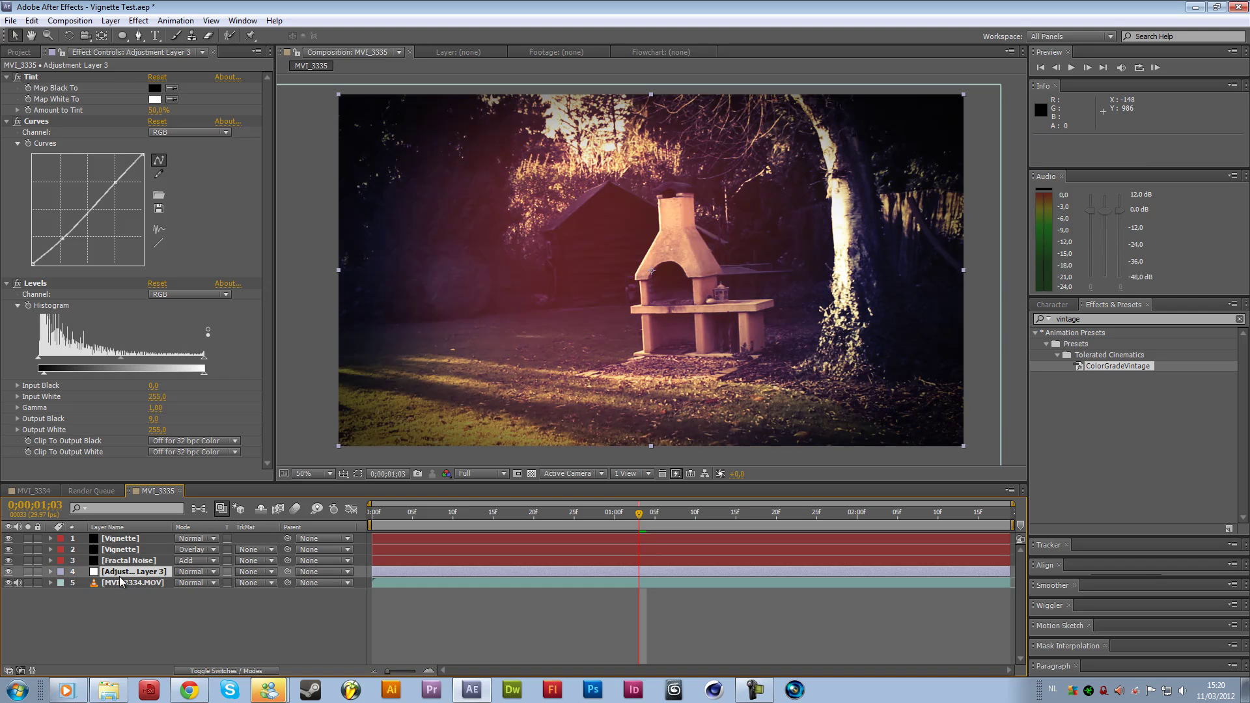